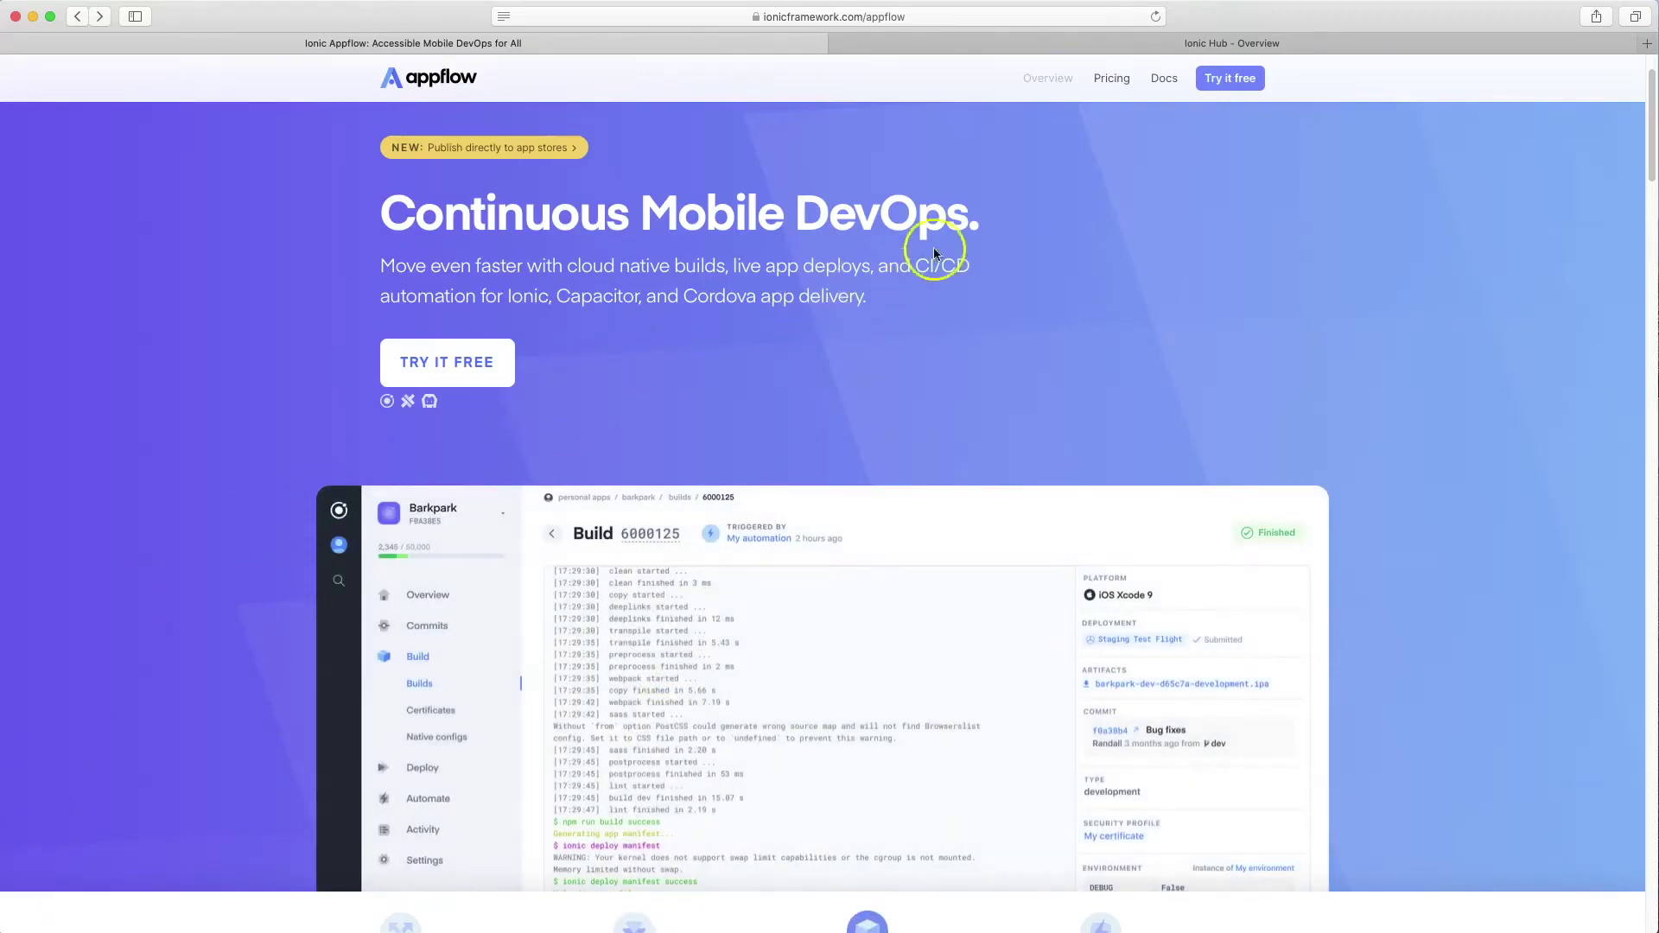
Look over the Appflow pricing plans, comparing the Hobby, Launch, Growth and Scale tiers.
{"action": "scroll", "coordinate": [1097, 138], "scroll_direction": "down", "scroll_amount": 1}
{"action": "left_click", "coordinate": [1114, 85]}
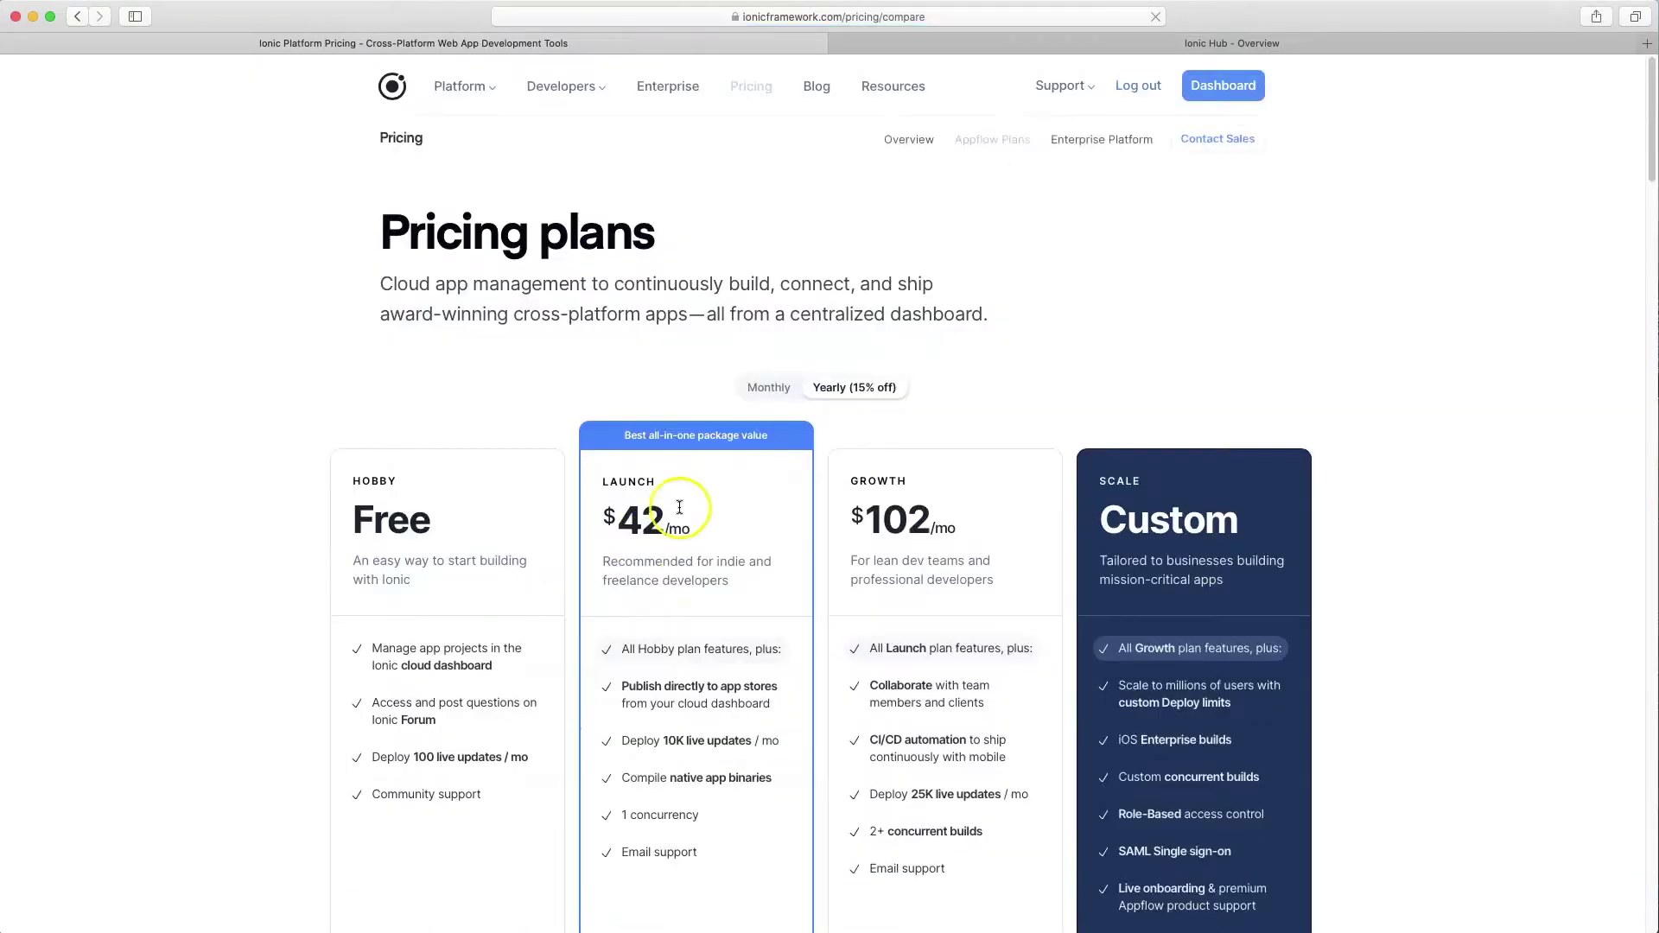
{"action": "scroll", "coordinate": [1364, 448], "scroll_direction": "down", "scroll_amount": 2}
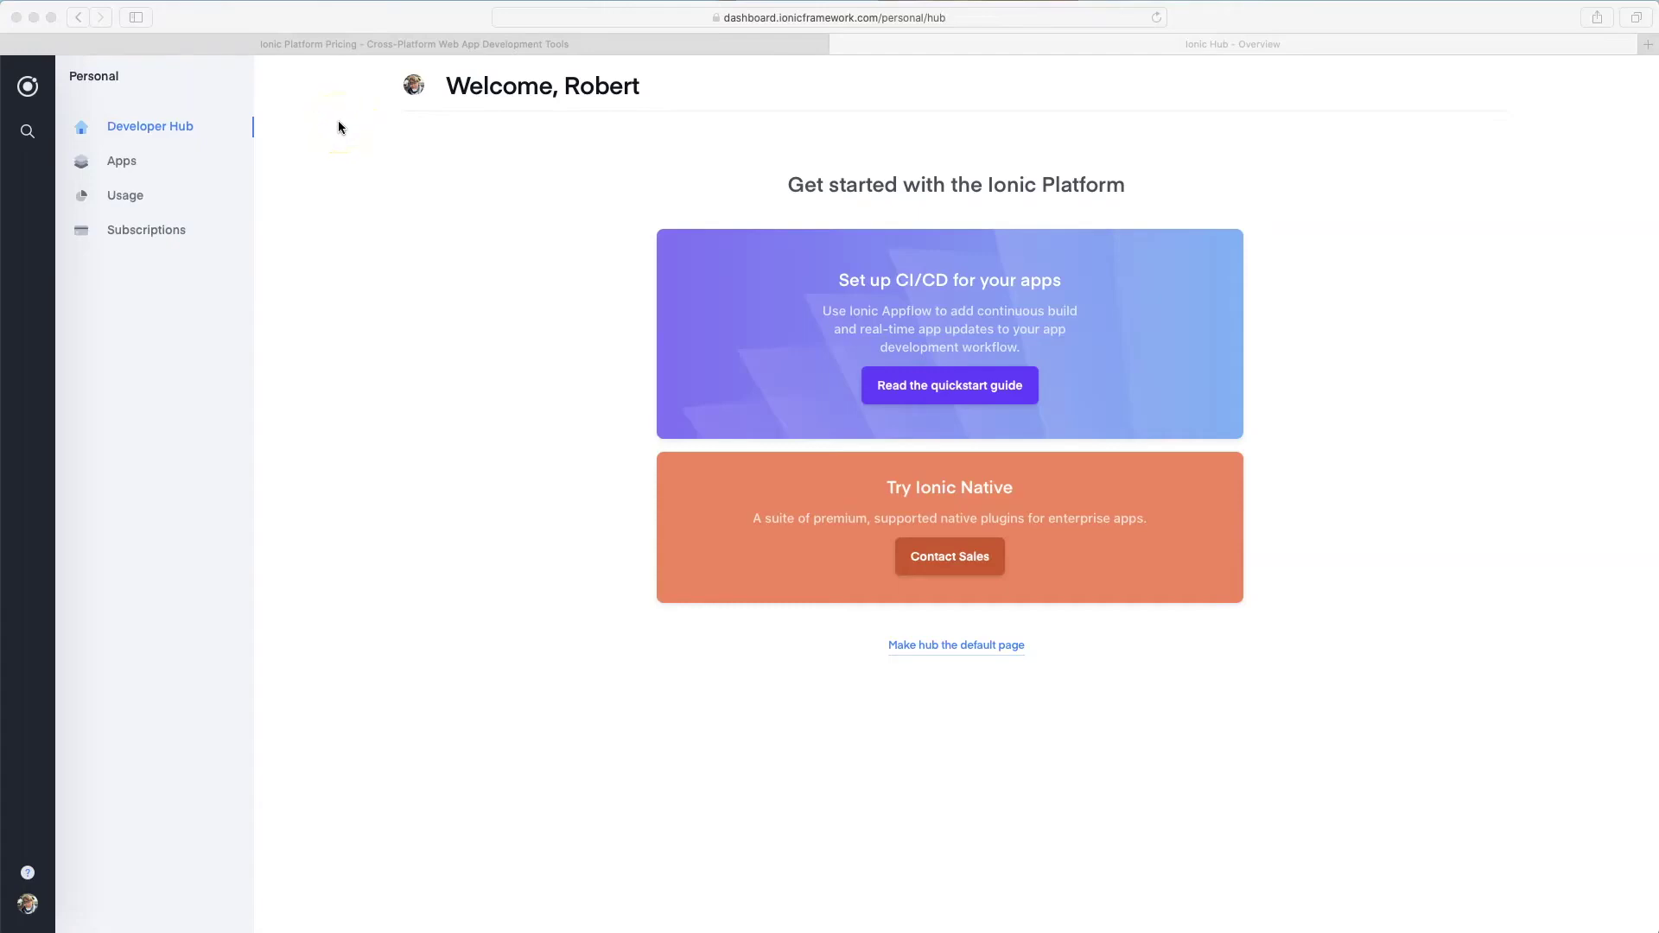
Open TestApp1 from the personal apps in the Ionic dashboard to reach its commits.
{"action": "left_click", "coordinate": [124, 164]}
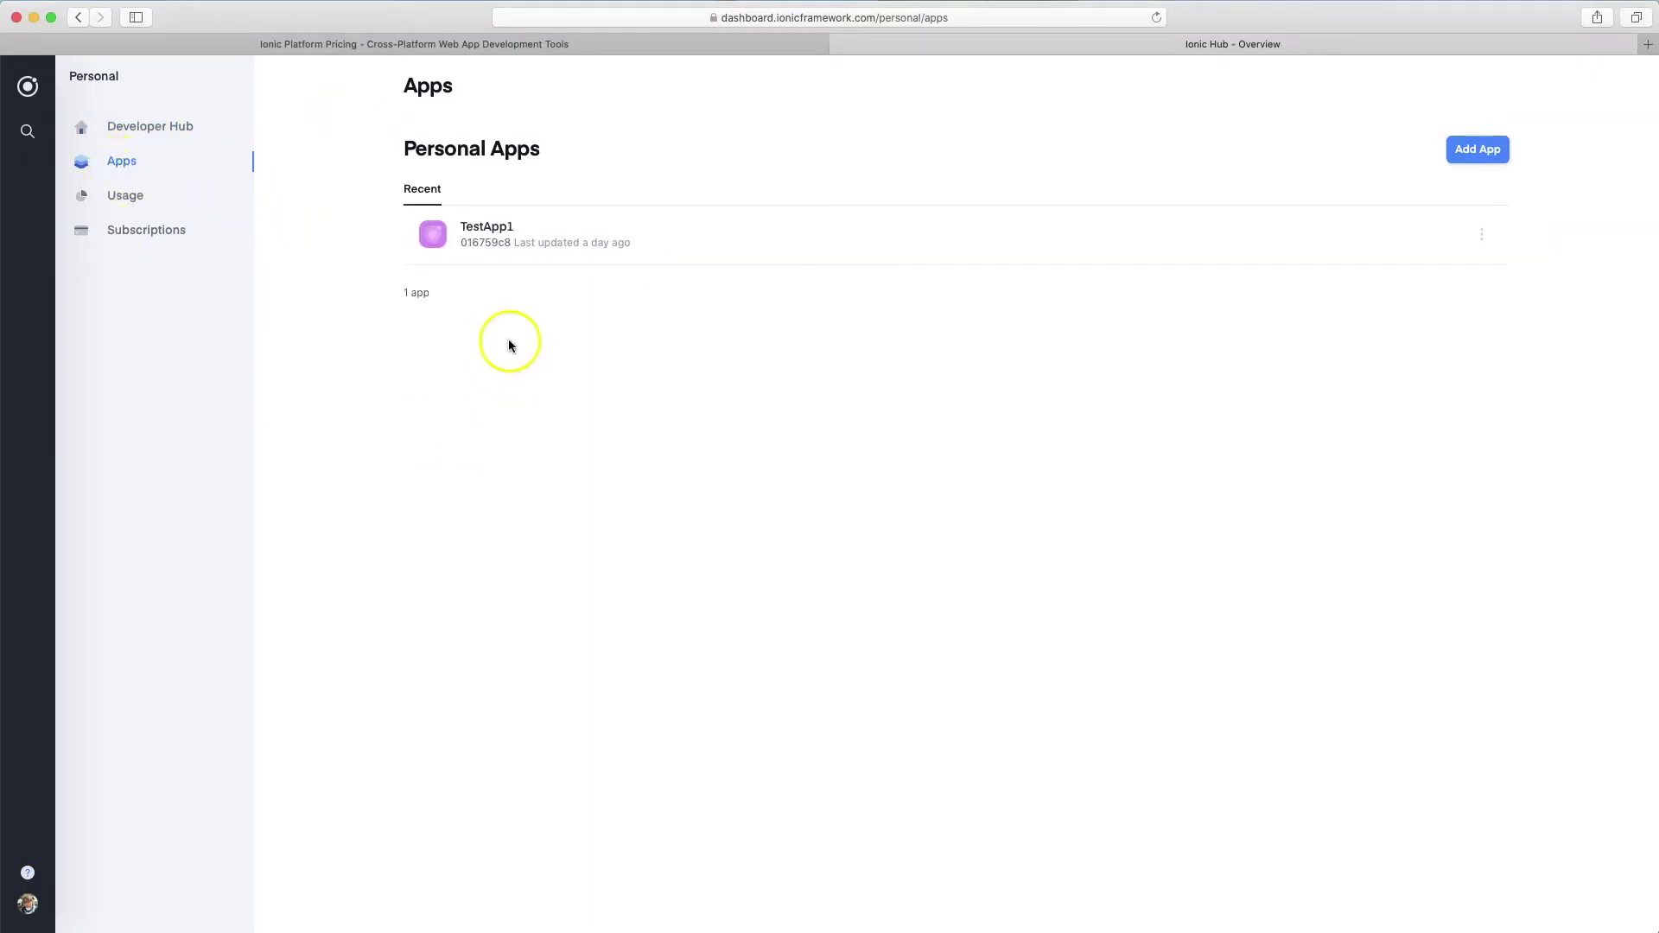
{"action": "left_click", "coordinate": [500, 256]}
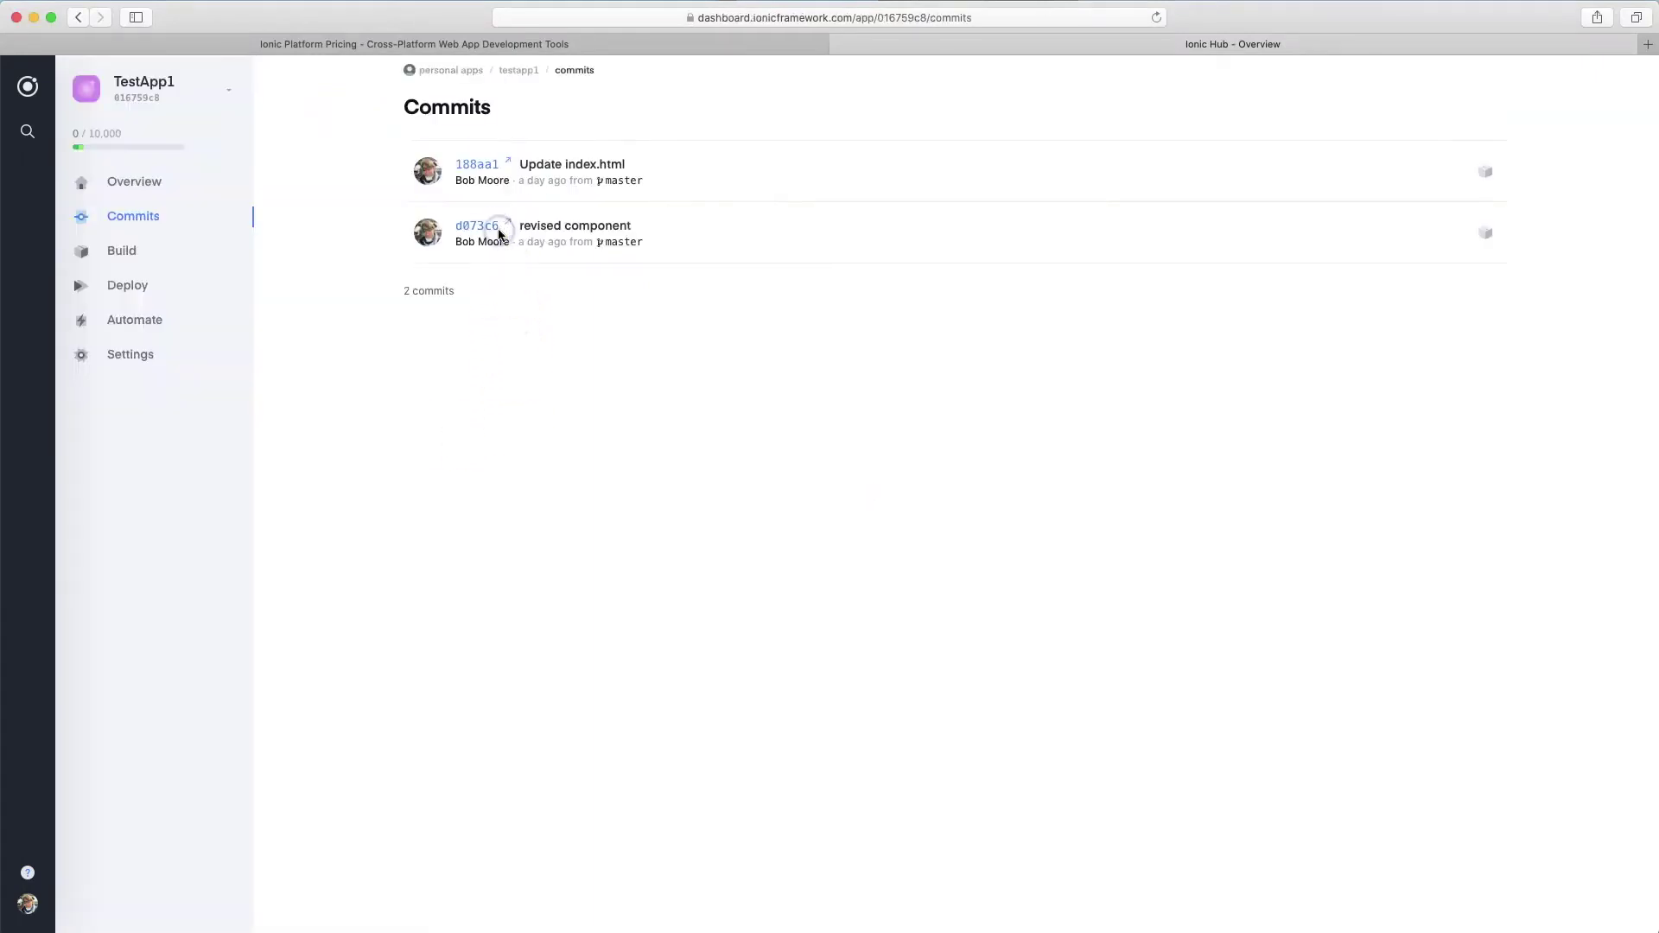
{"action": "left_click", "coordinate": [427, 262]}
Examine the code changes of the "Update index.html" commit on GitHub and return to the Ionic commit list.
{"action": "left_click", "coordinate": [489, 167]}
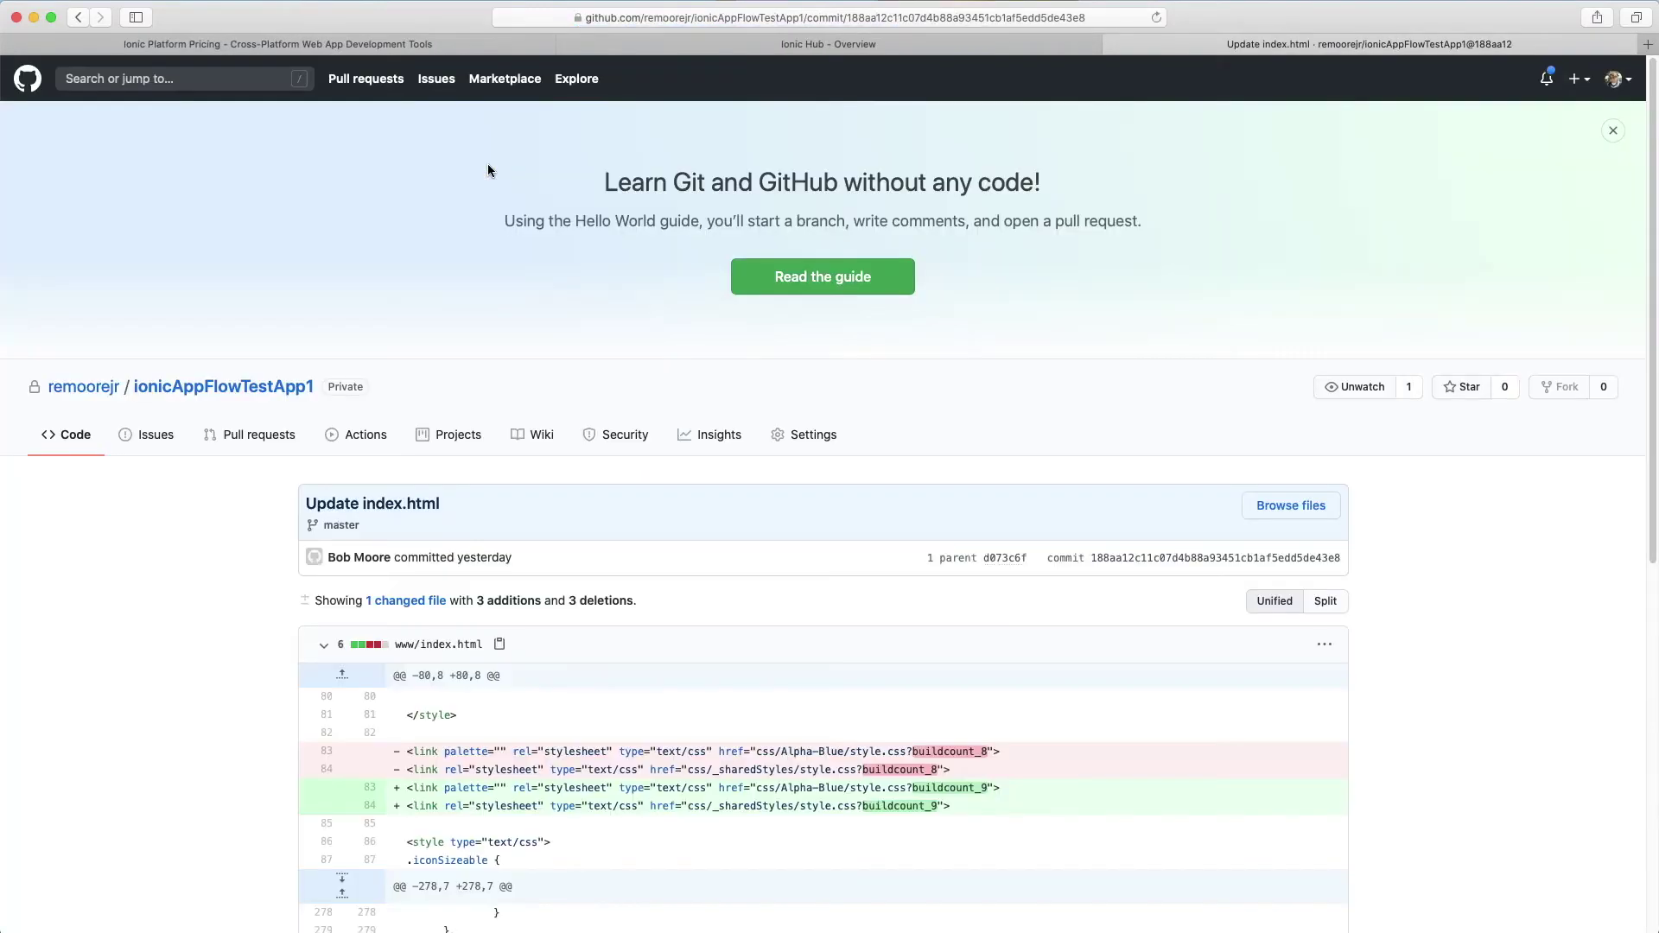
{"action": "scroll", "coordinate": [591, 408], "scroll_direction": "down", "scroll_amount": 5}
{"action": "scroll", "coordinate": [619, 412], "scroll_direction": "up", "scroll_amount": 5}
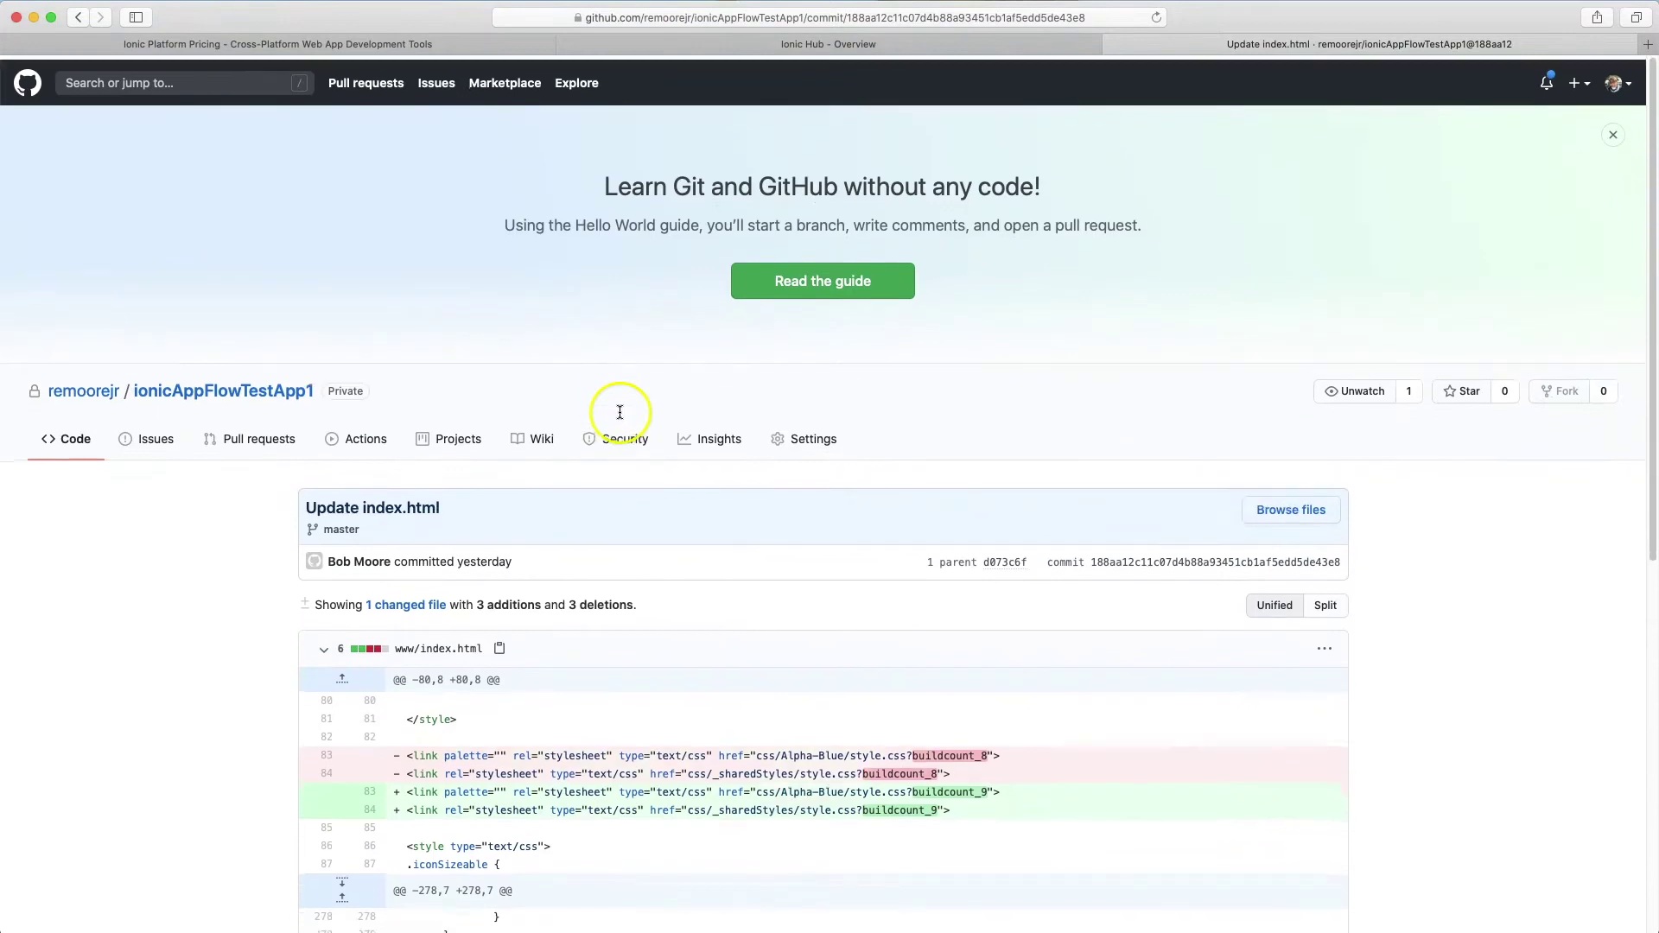
{"action": "left_click", "coordinate": [994, 48]}
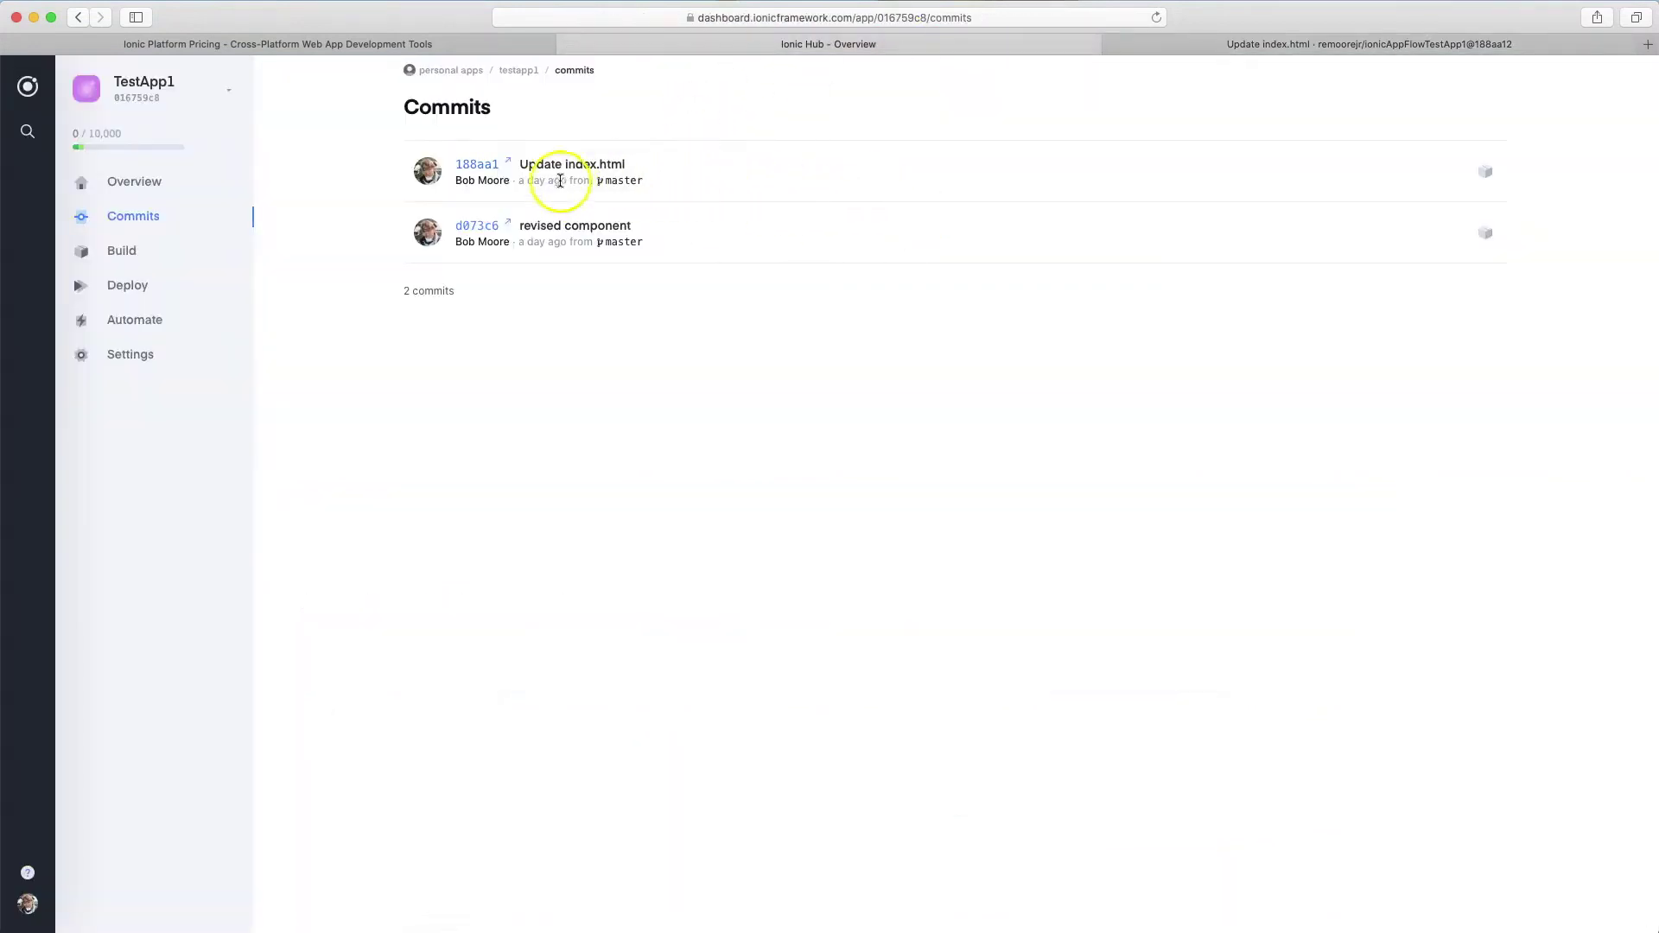
Start a new build of the "Update index.html" commit with Android as target platform and Debug as build type.
{"action": "left_click", "coordinate": [1485, 171]}
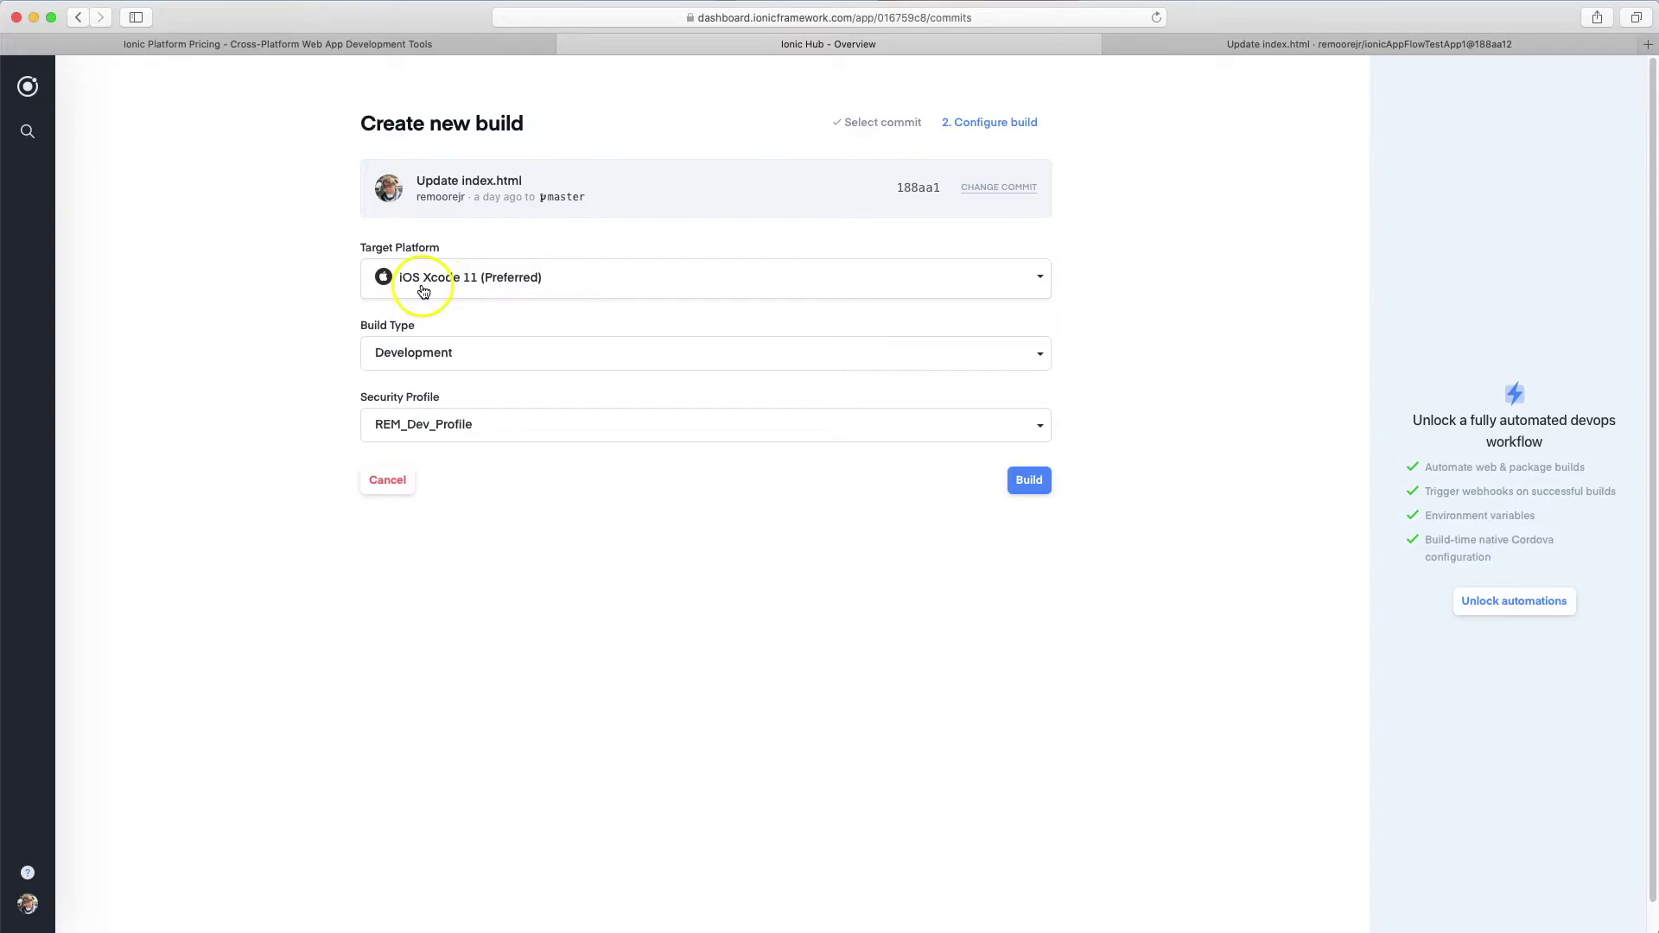
{"action": "left_click", "coordinate": [1040, 276]}
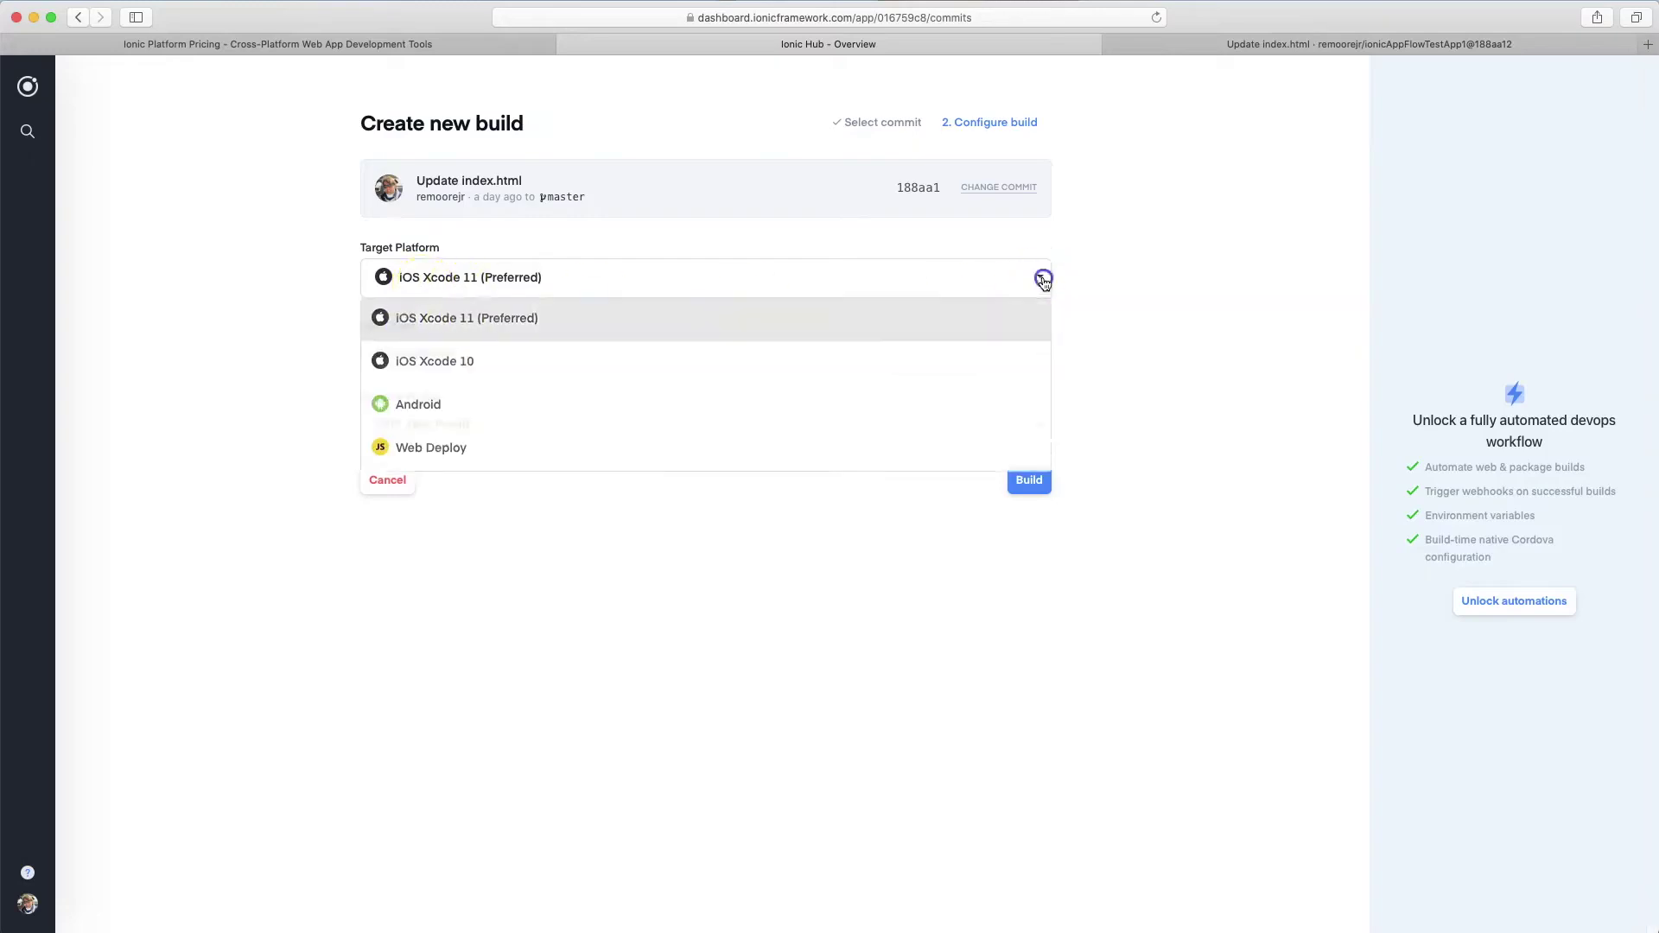
{"action": "left_click", "coordinate": [441, 407]}
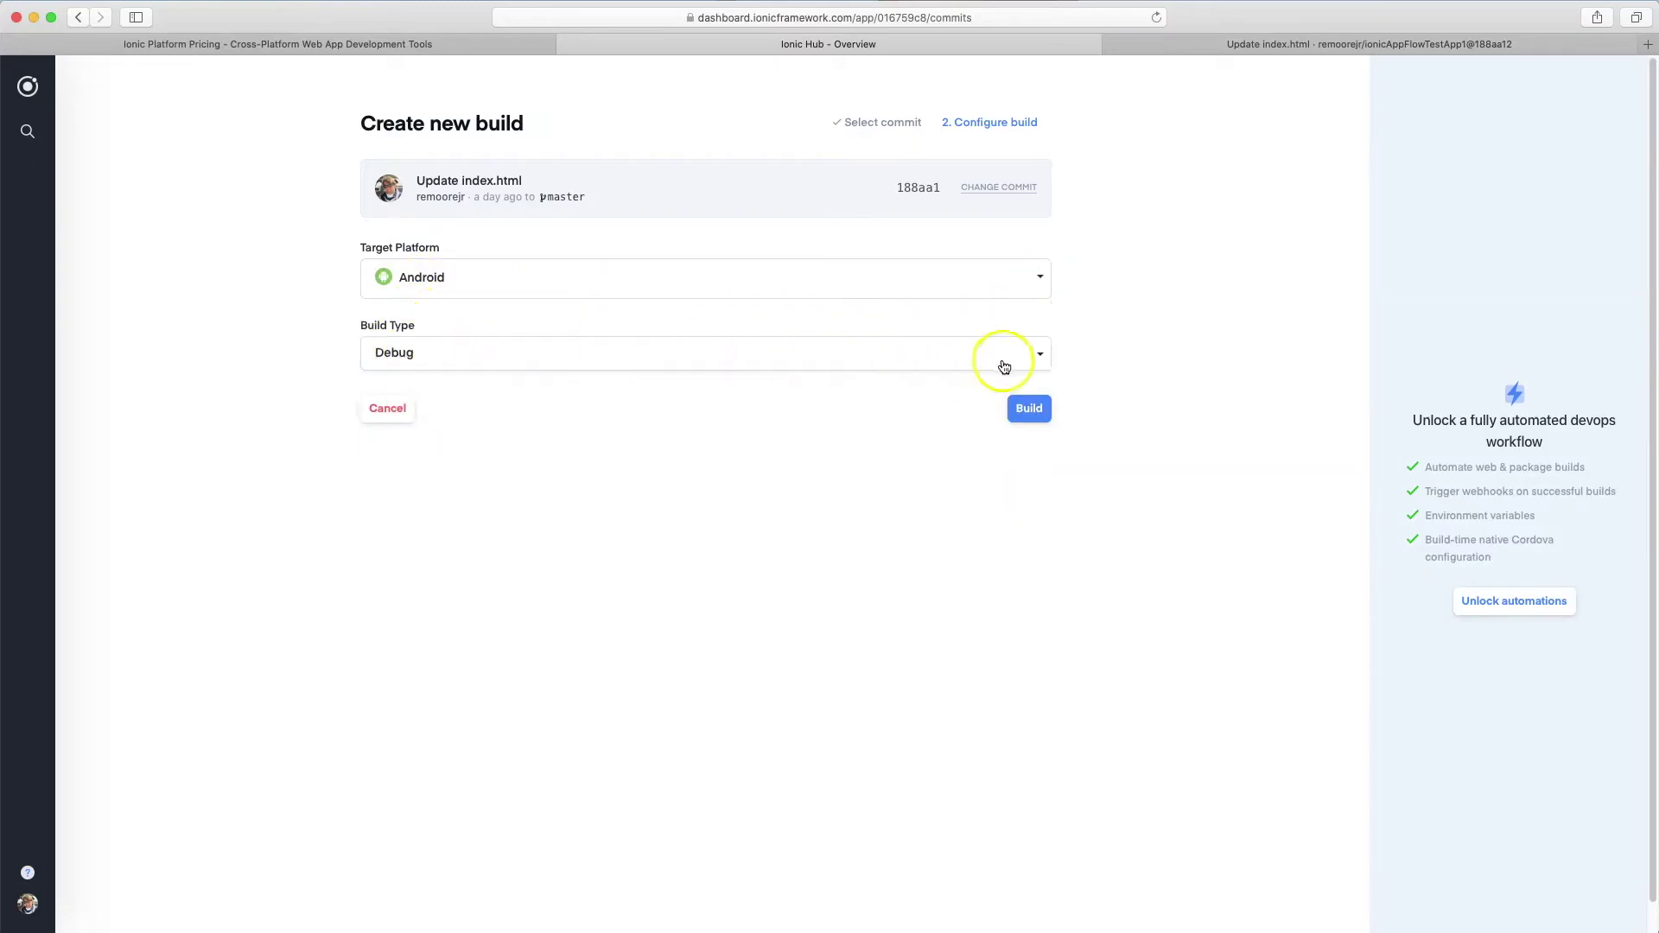
{"action": "left_click", "coordinate": [1041, 356]}
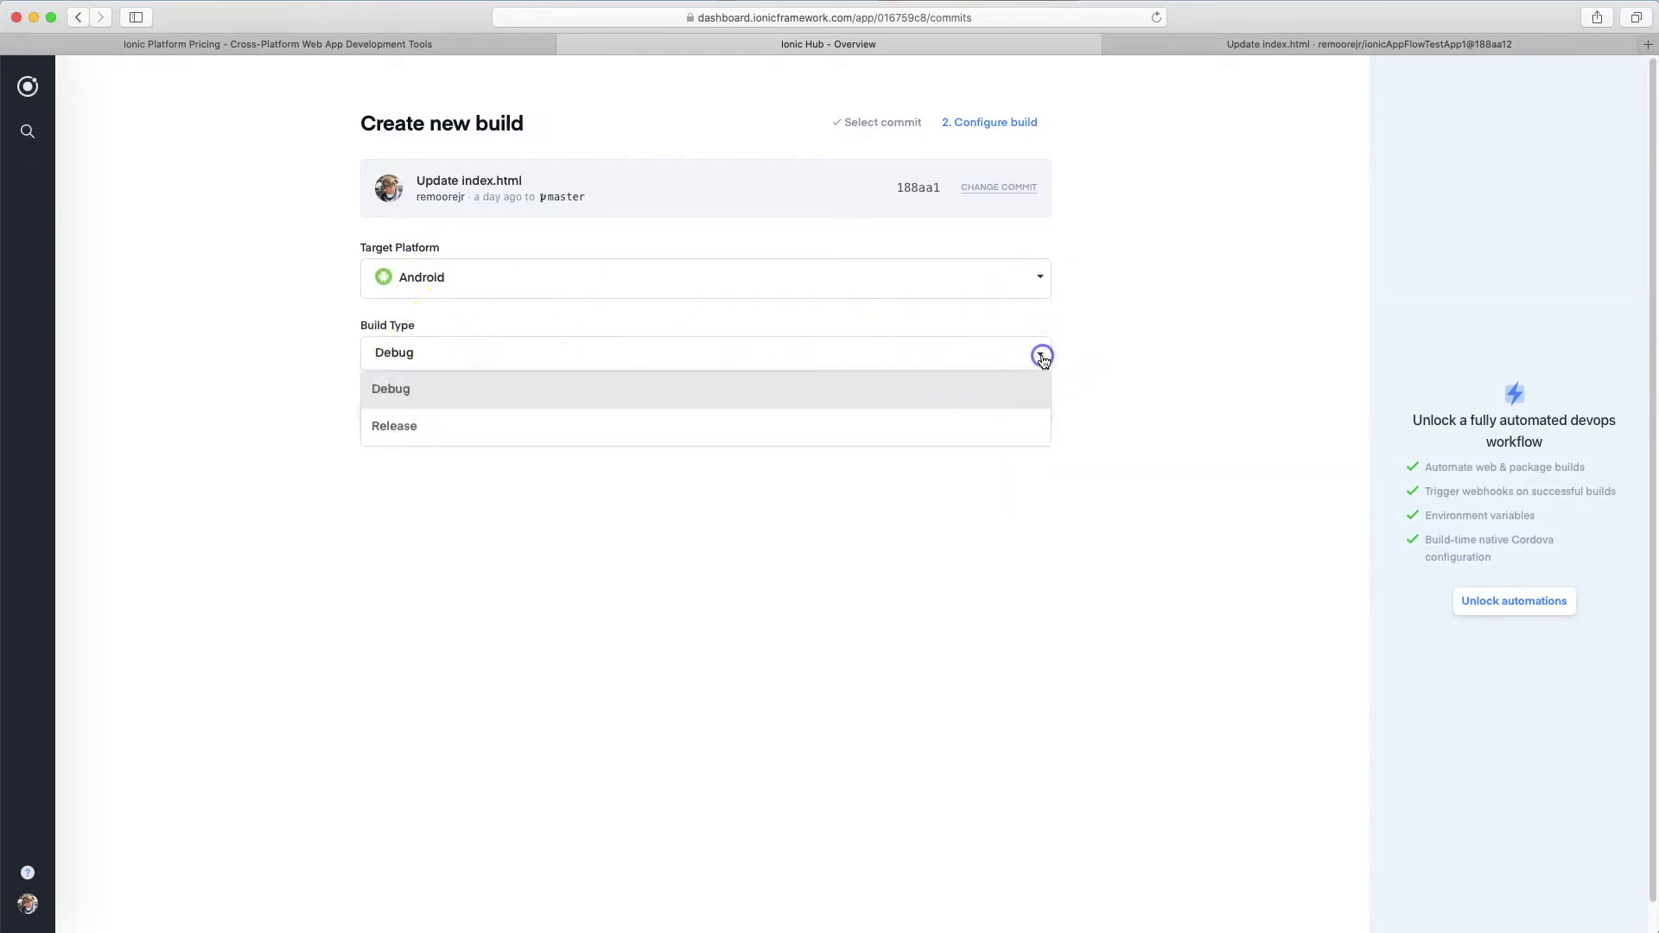
{"action": "left_click", "coordinate": [535, 391]}
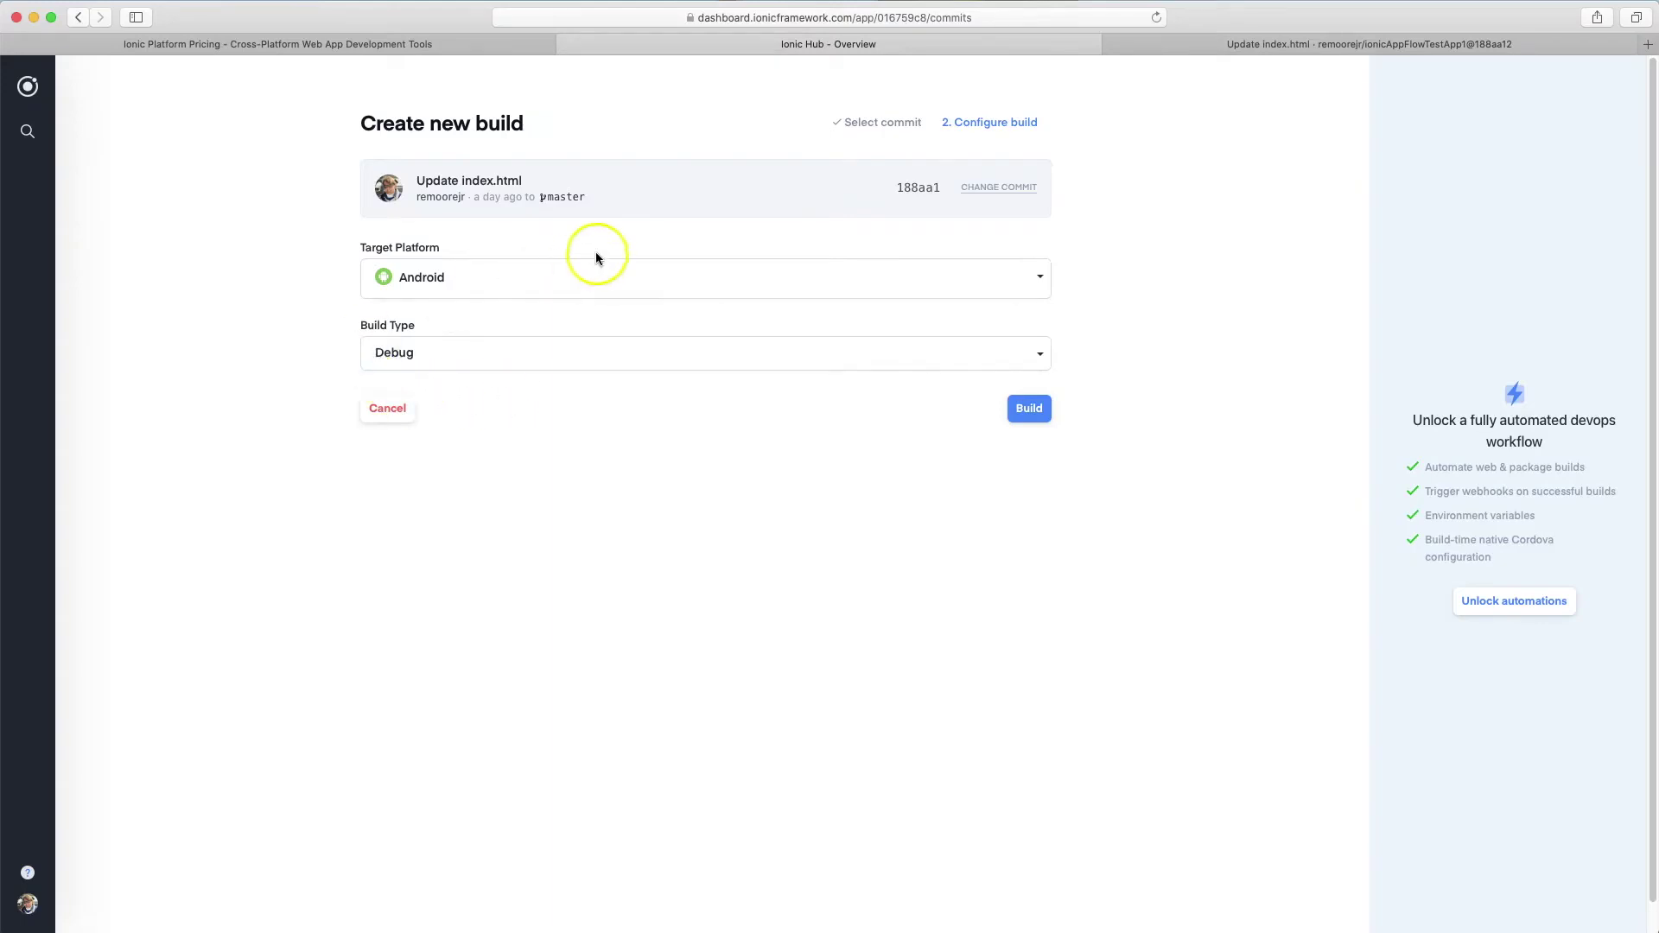
{"action": "left_click", "coordinate": [1033, 408]}
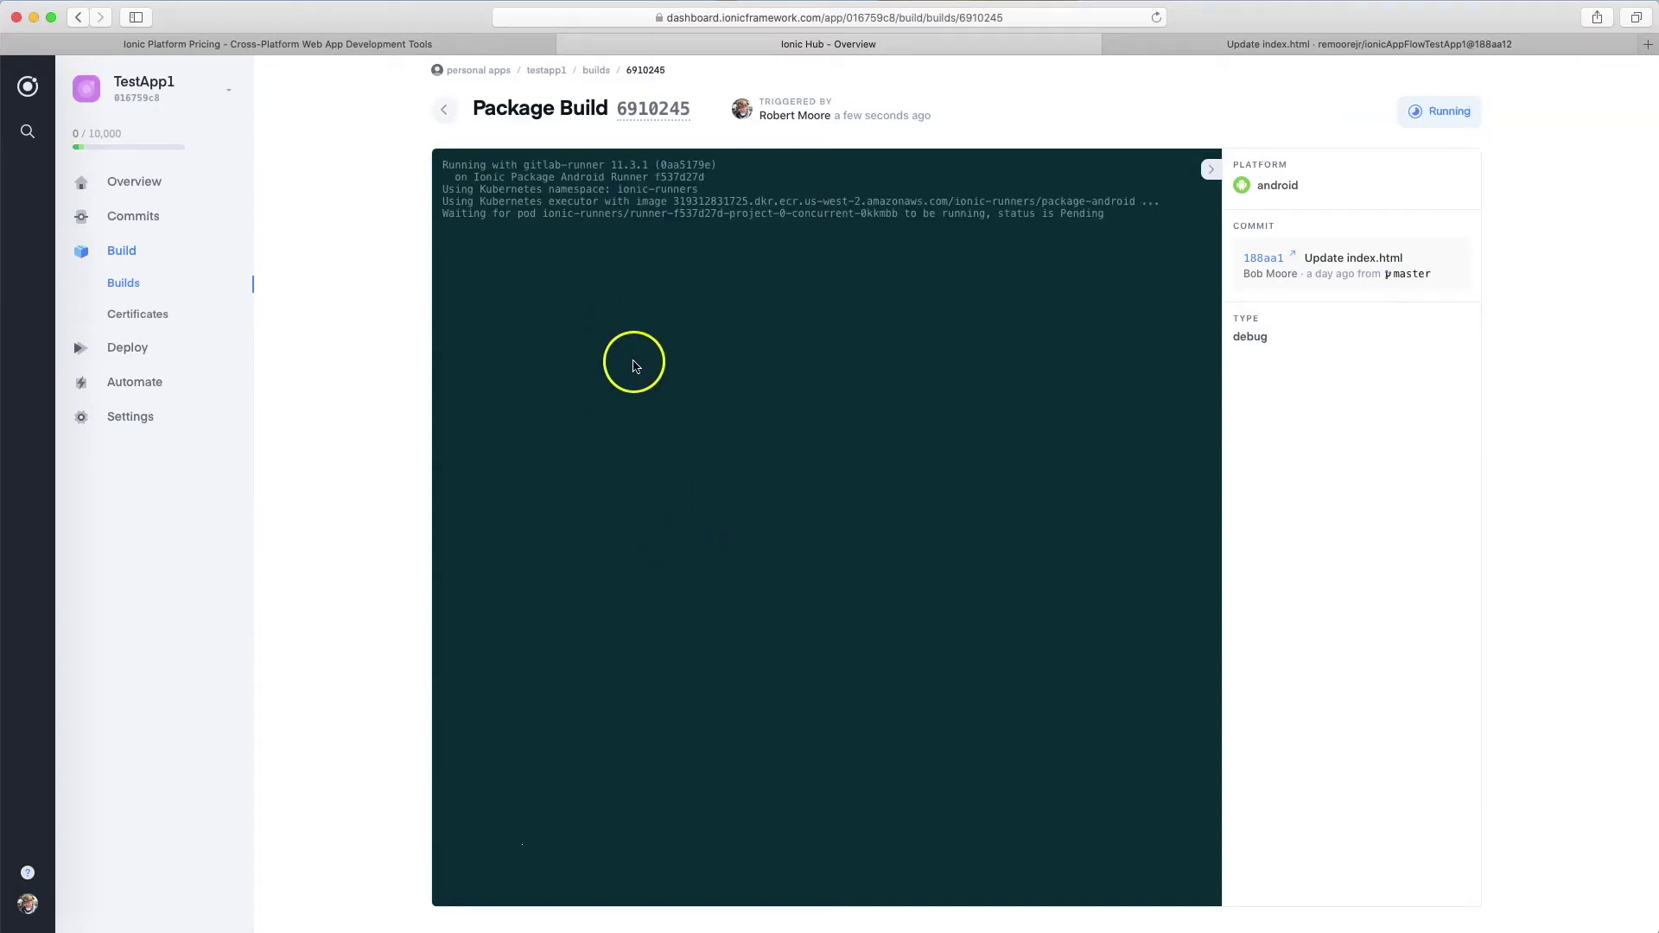
Look at TestApp1's list of builds and open the newest Android build from it.
{"action": "left_click", "coordinate": [443, 109]}
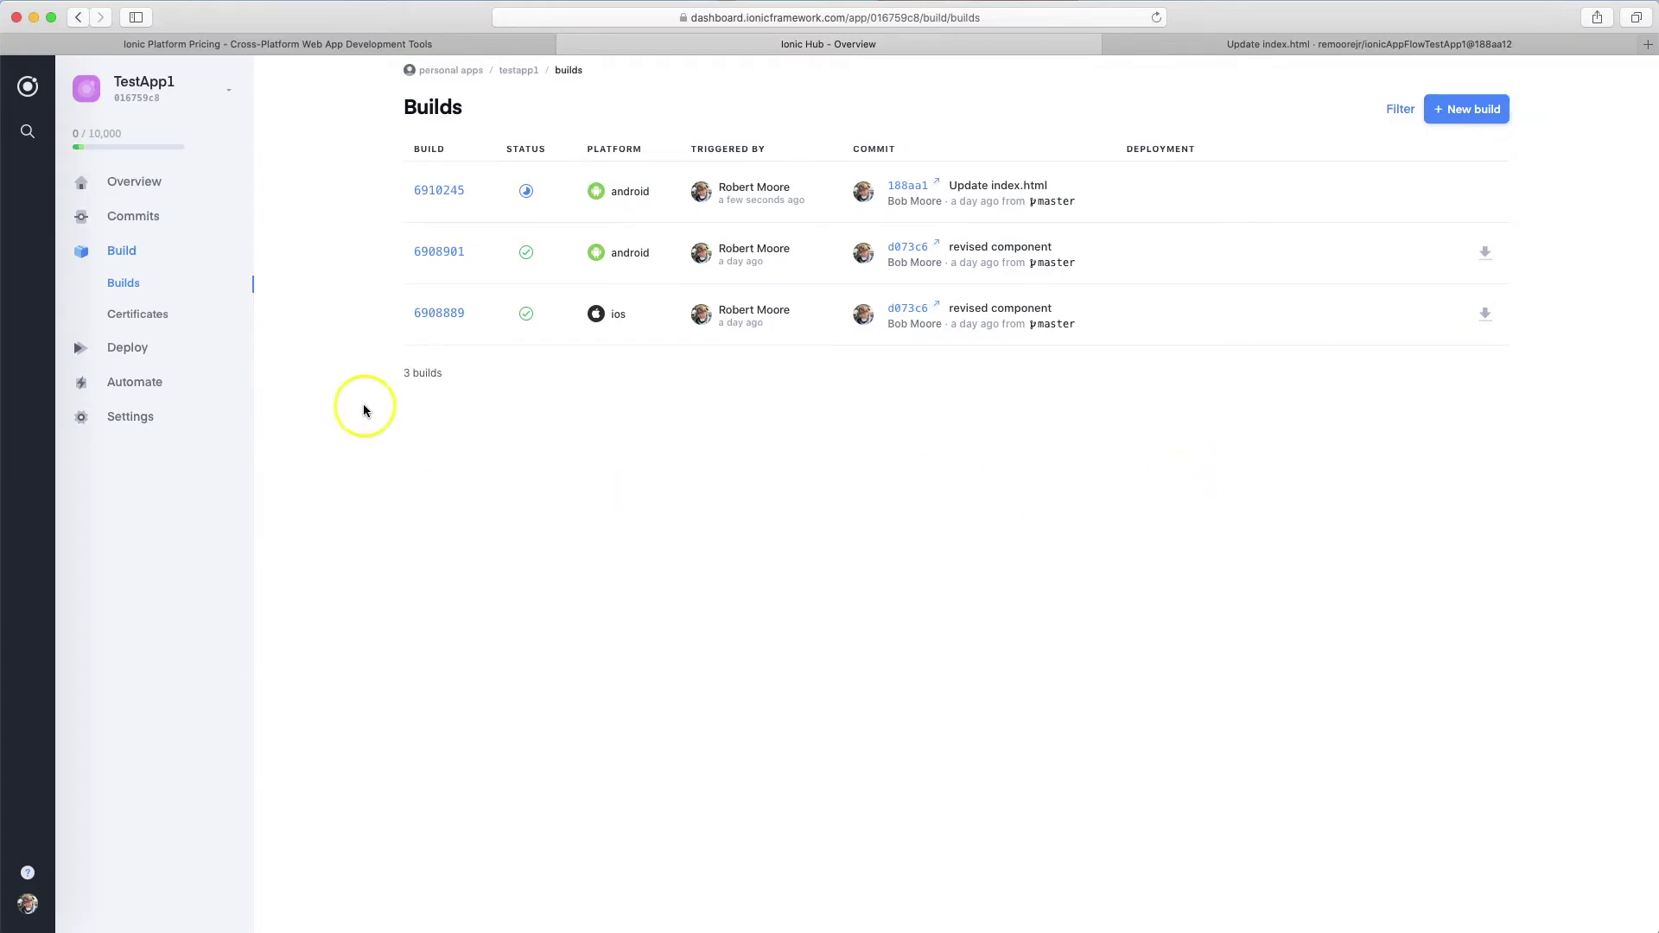
{"action": "left_click", "coordinate": [123, 252]}
{"action": "left_click", "coordinate": [451, 191]}
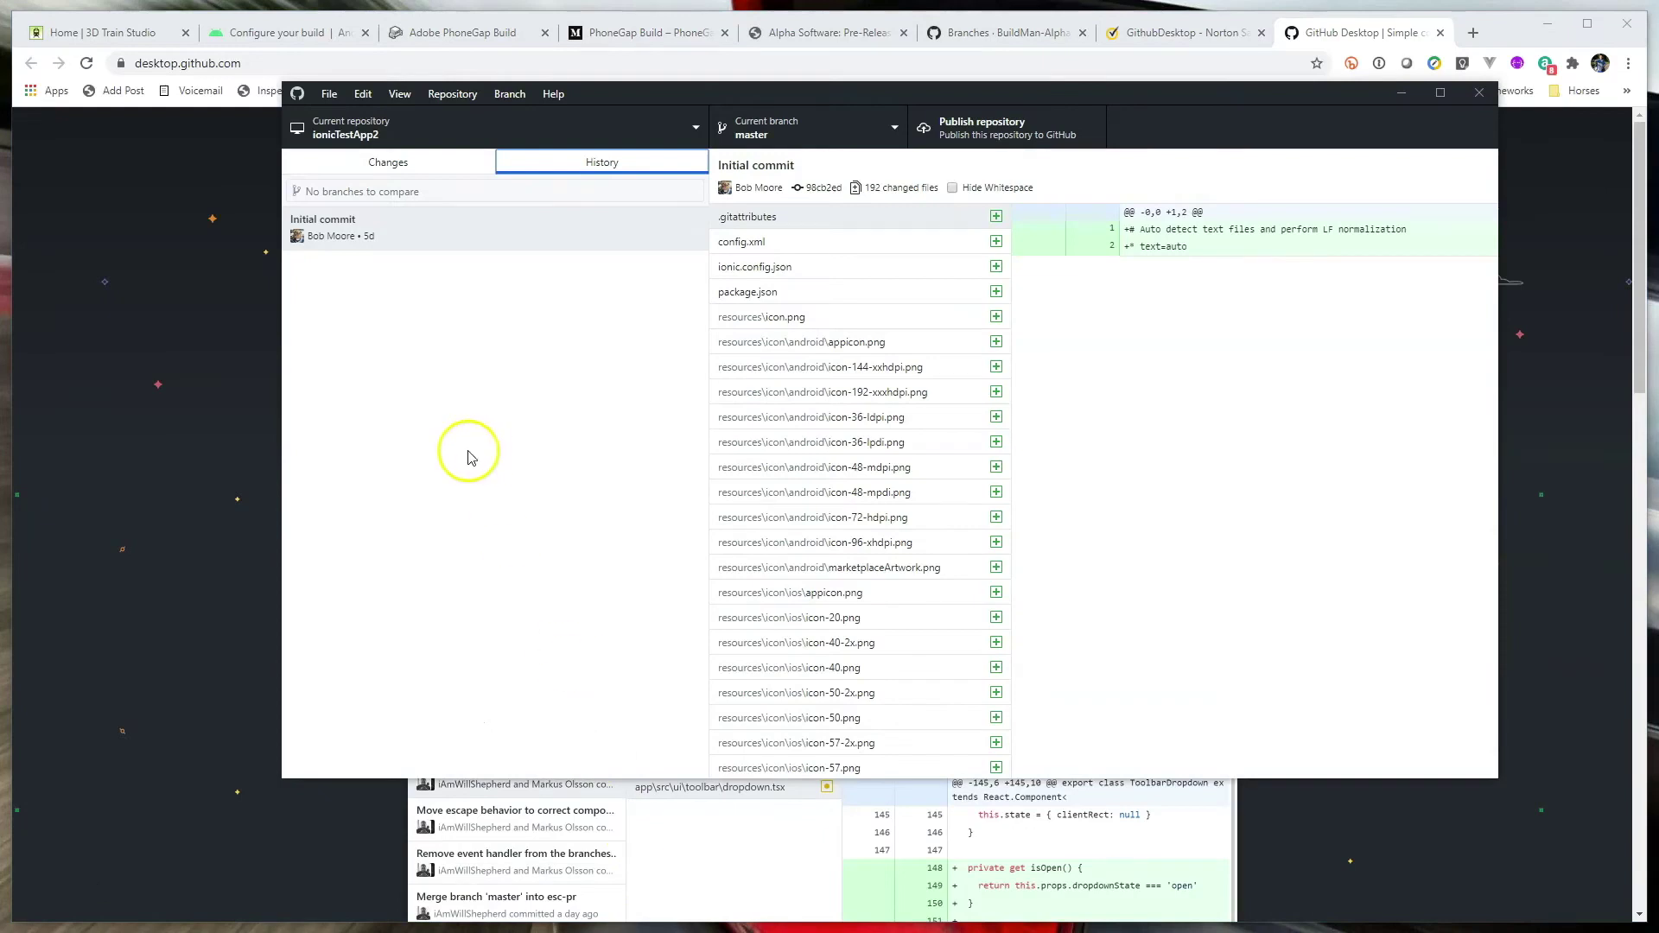
In GitHub Desktop, select the ionicTestApp2 repository and view its commit history.
{"action": "left_click", "coordinate": [691, 126]}
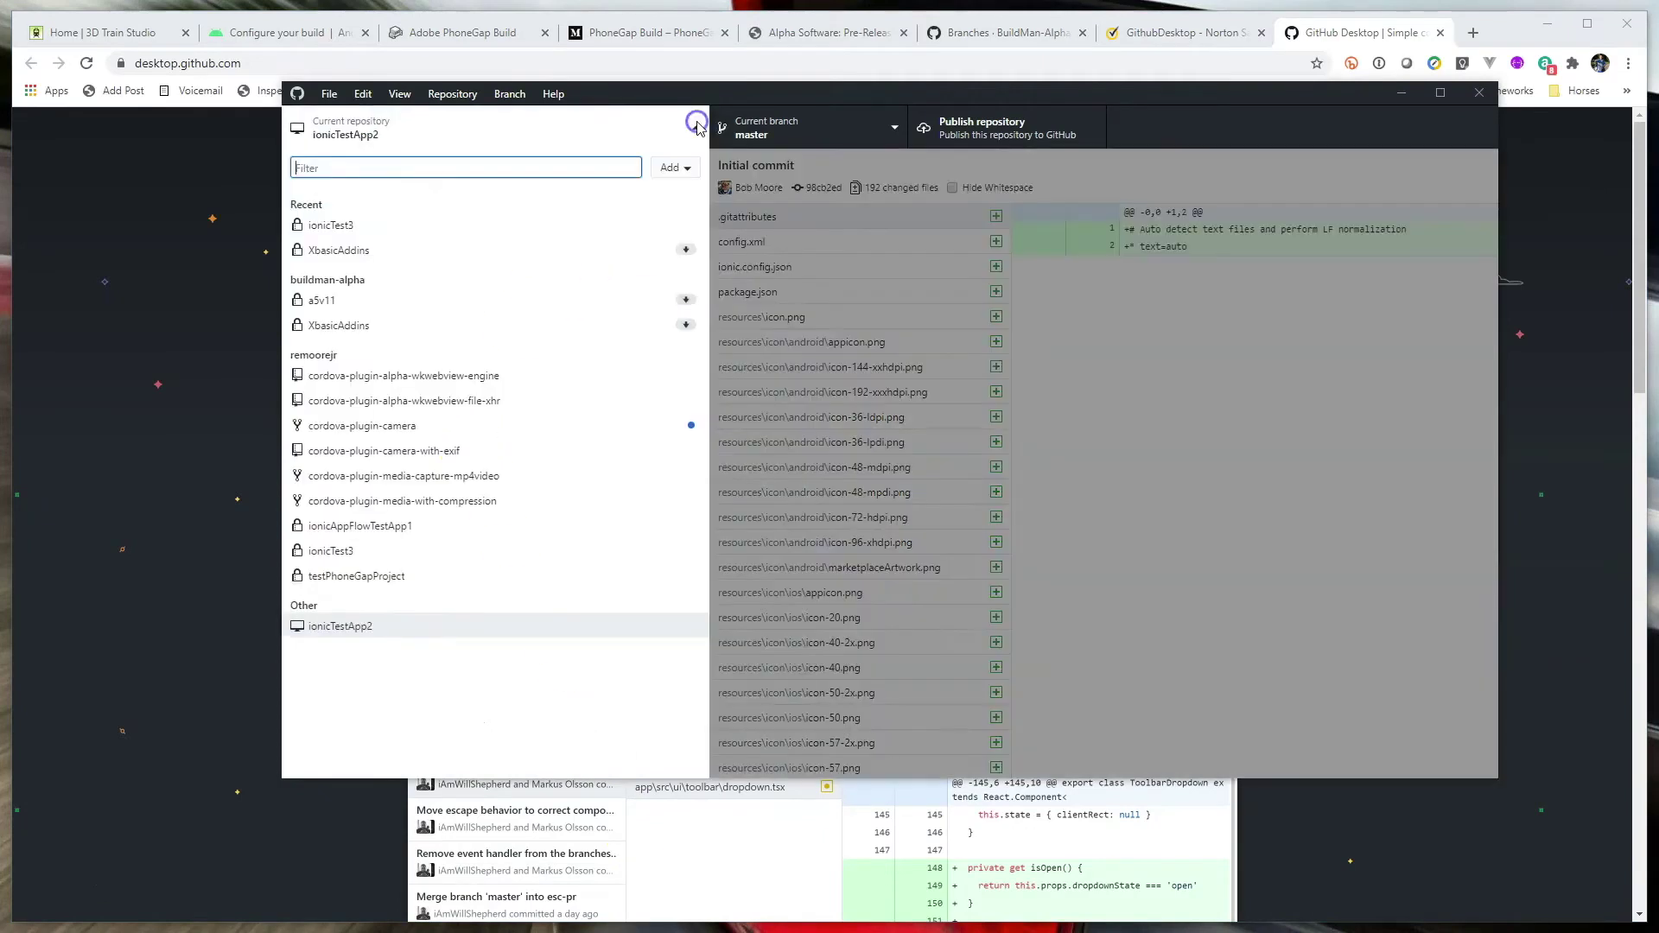
{"action": "left_click", "coordinate": [372, 627]}
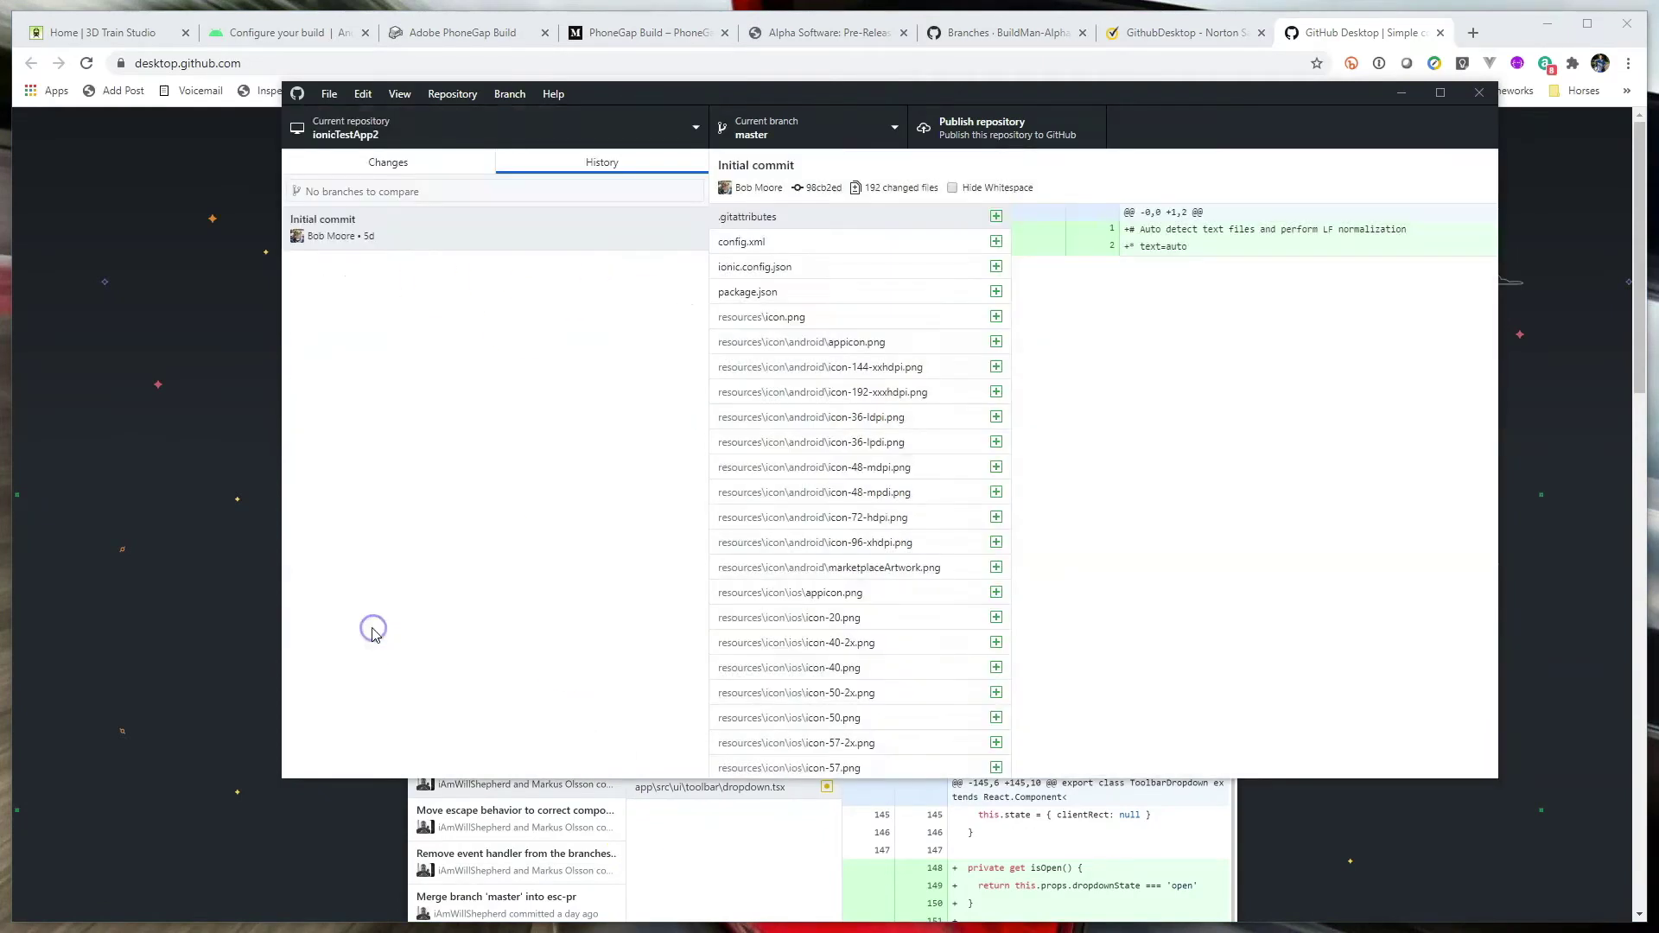
{"action": "left_click", "coordinate": [570, 163]}
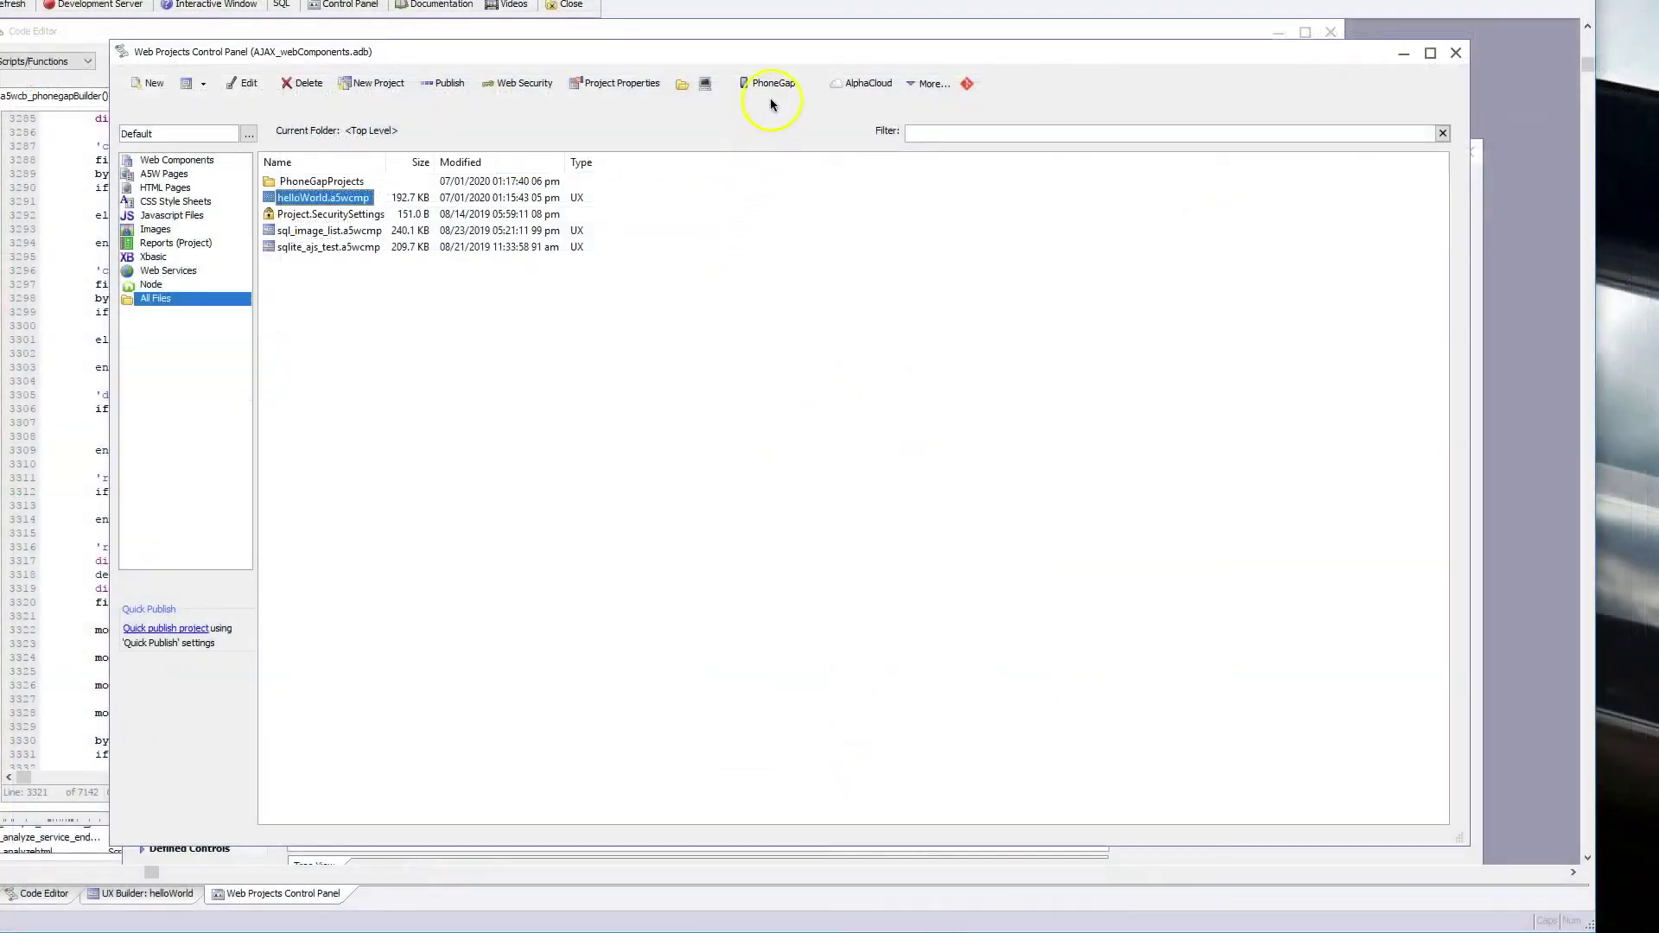
Switch to Alpha Anywhere's Web Projects Control Panel and create a new PhoneGap project with the directory name ionicTest3.
{"action": "left_click", "coordinate": [774, 85]}
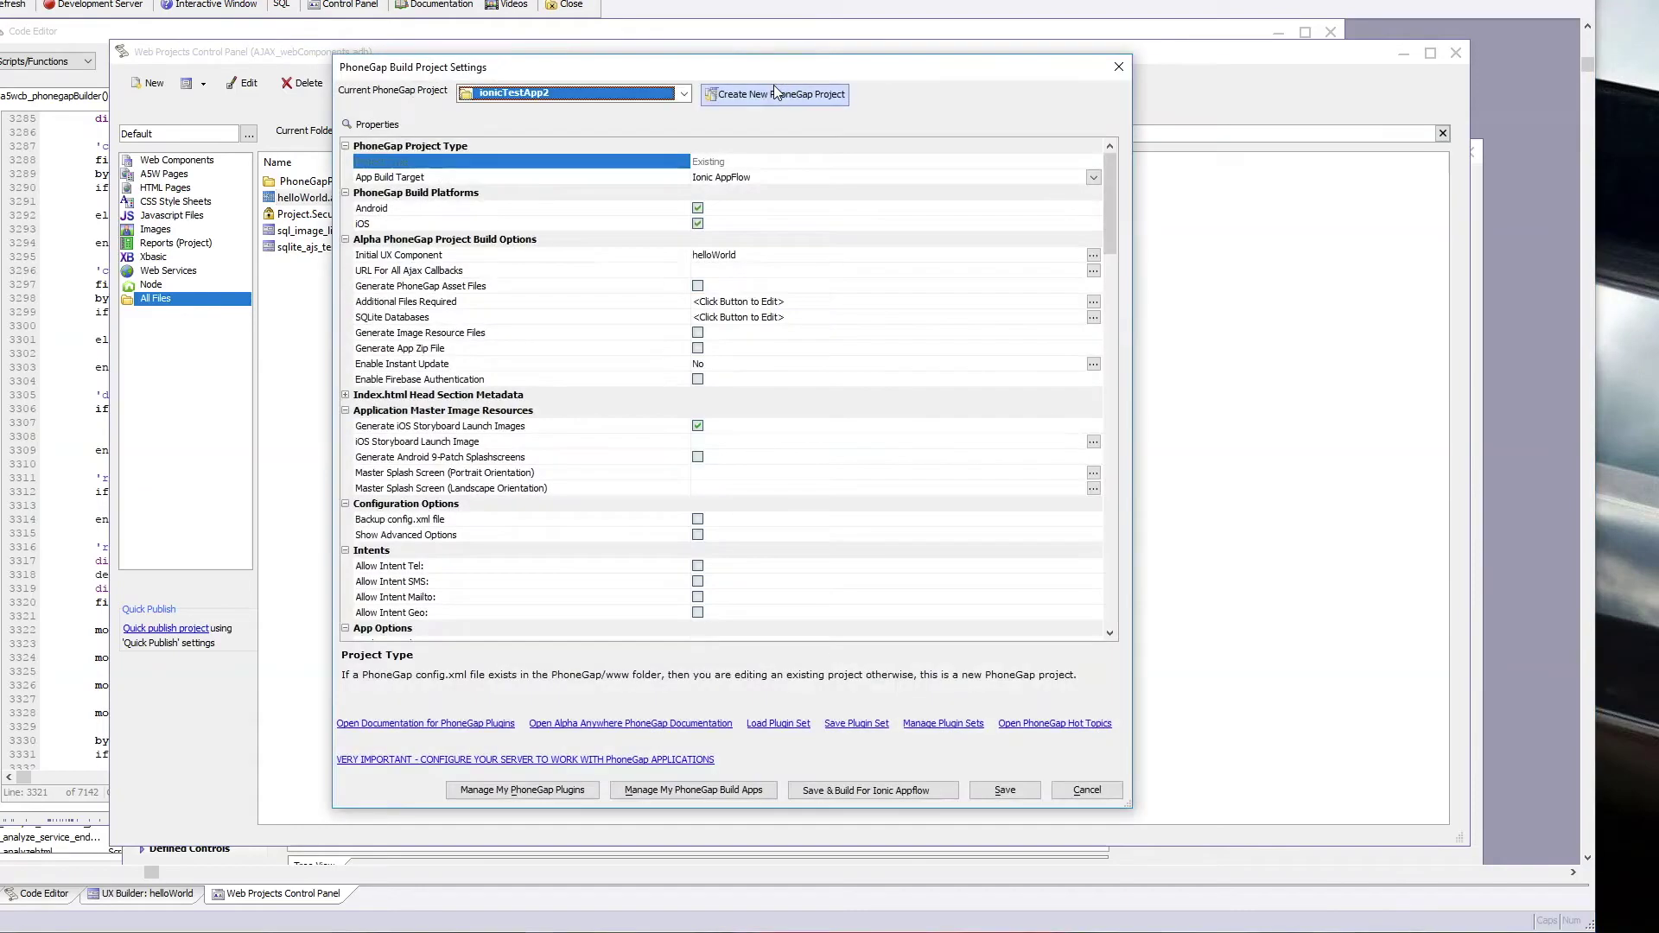
{"action": "left_click", "coordinate": [818, 97]}
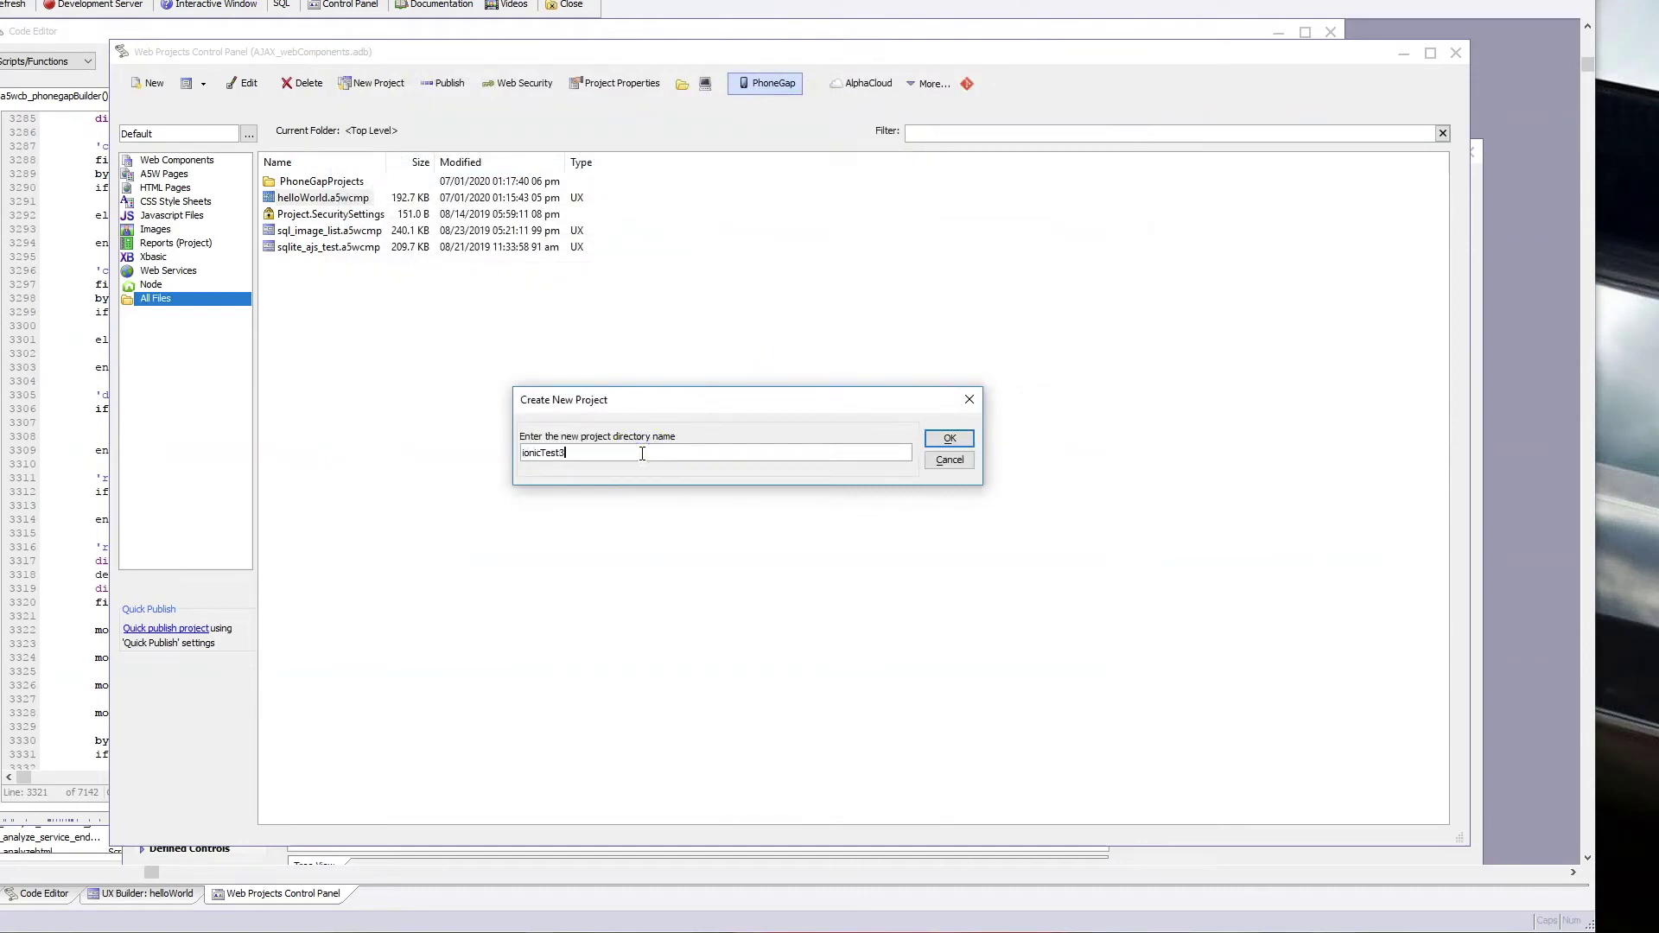
{"action": "left_click", "coordinate": [950, 438]}
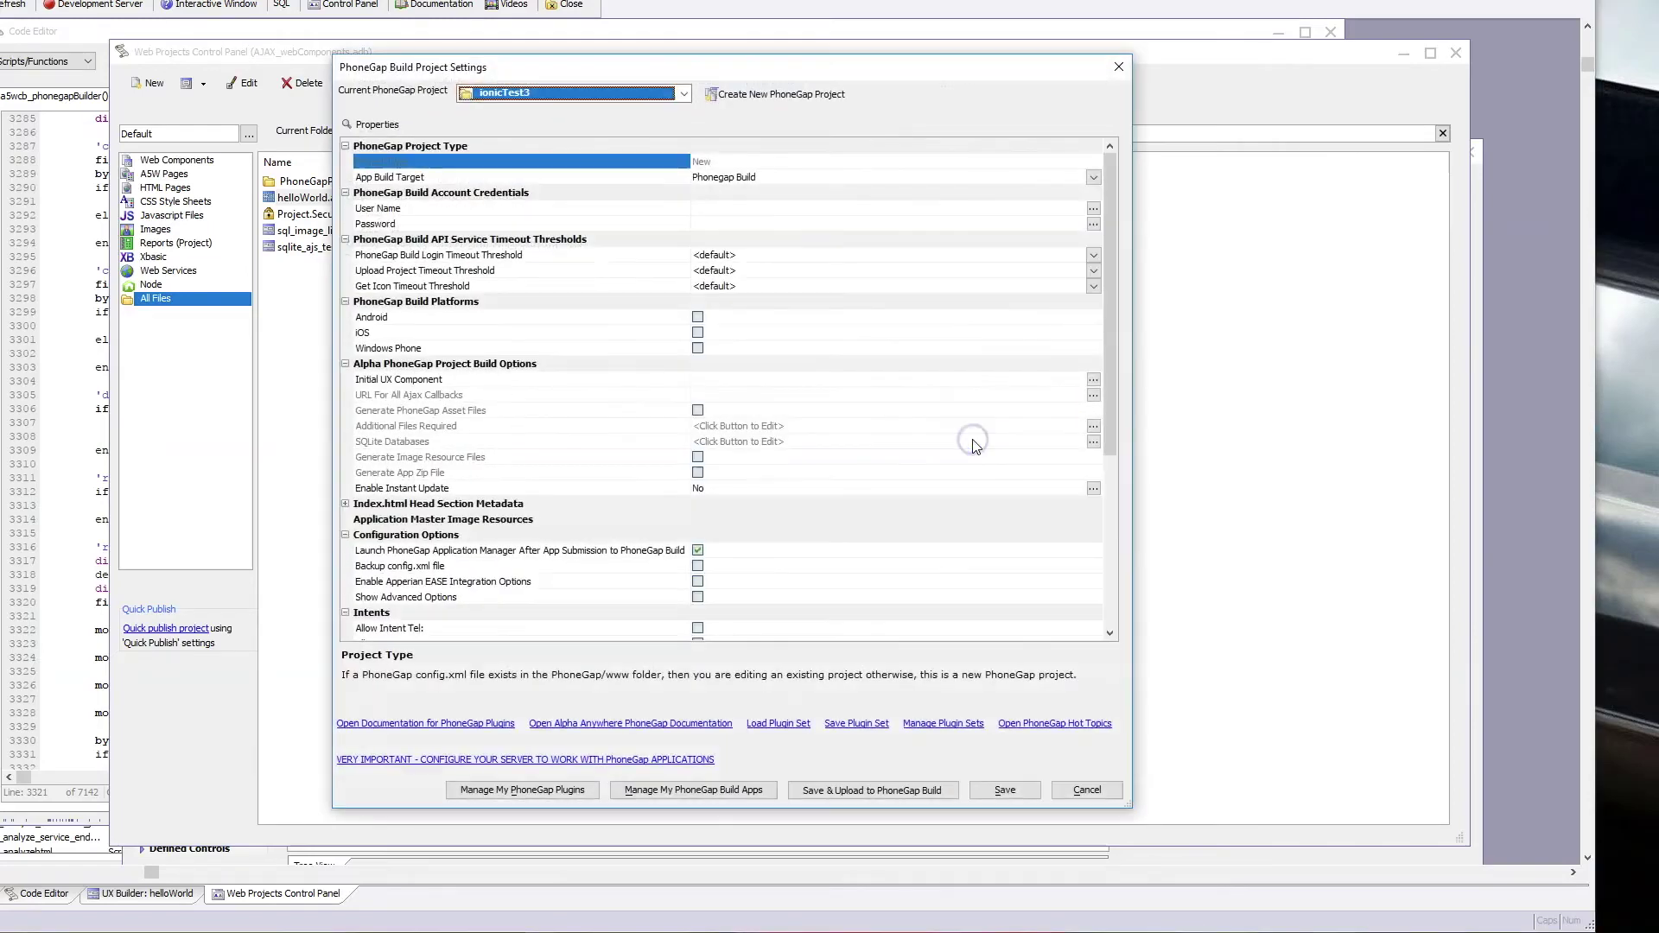
Set the project's App Build Target to Ionic AppFlow and enable the Android and iOS platforms.
{"action": "left_click", "coordinate": [1093, 177]}
{"action": "left_click", "coordinate": [1093, 177]}
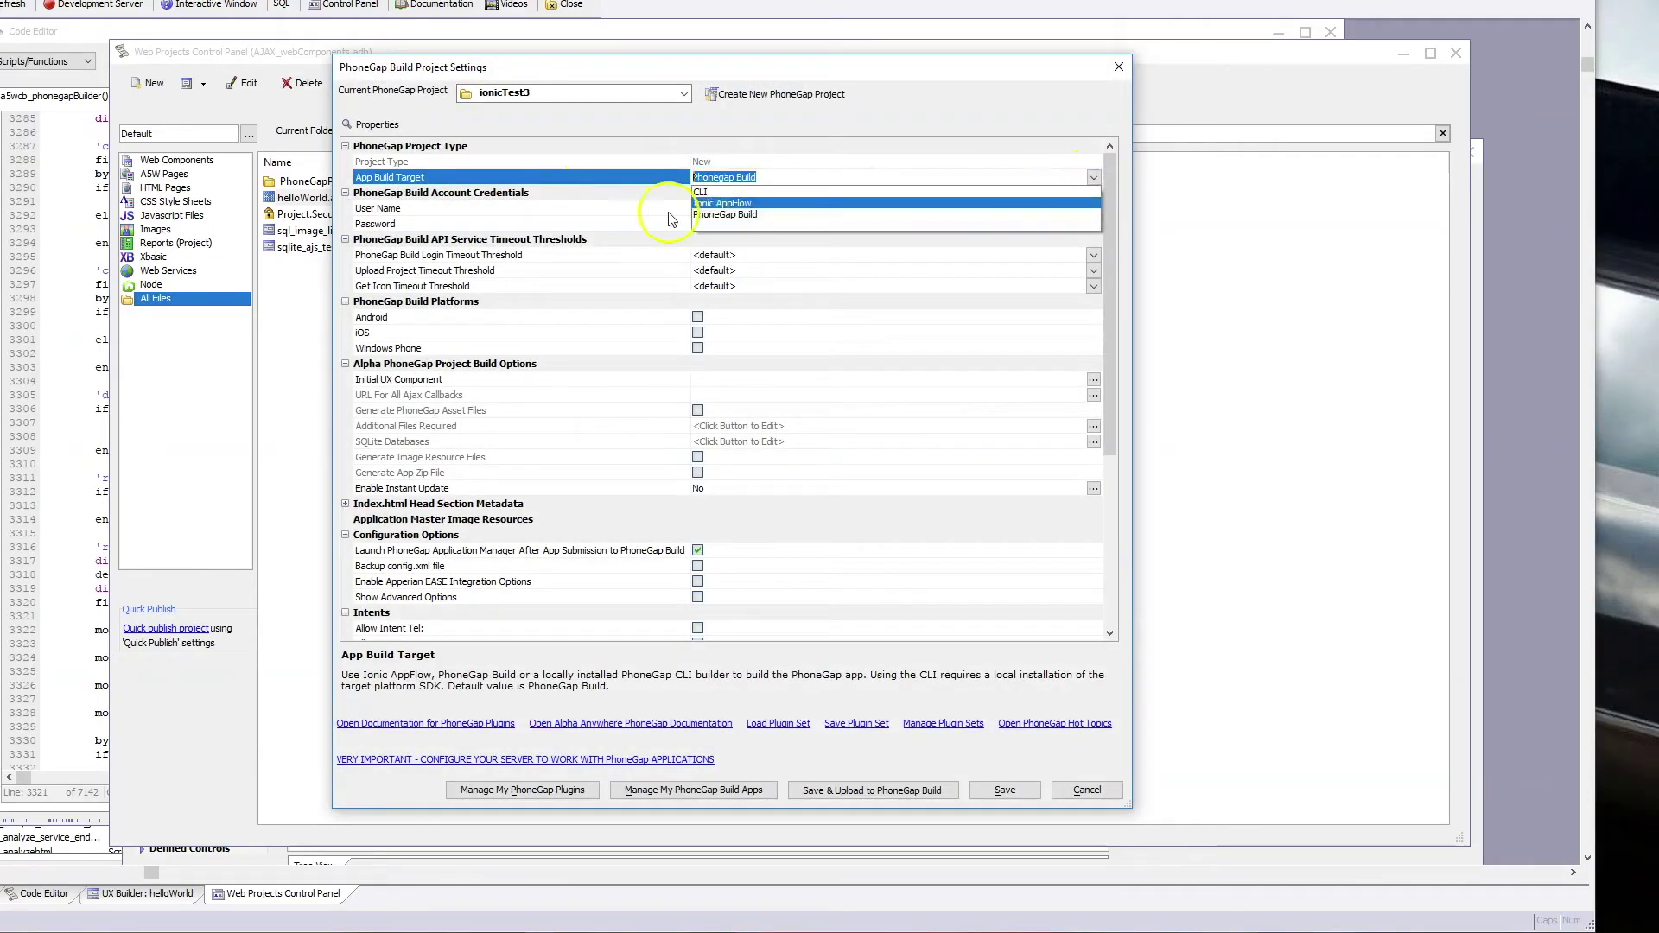
{"action": "left_click", "coordinate": [747, 204]}
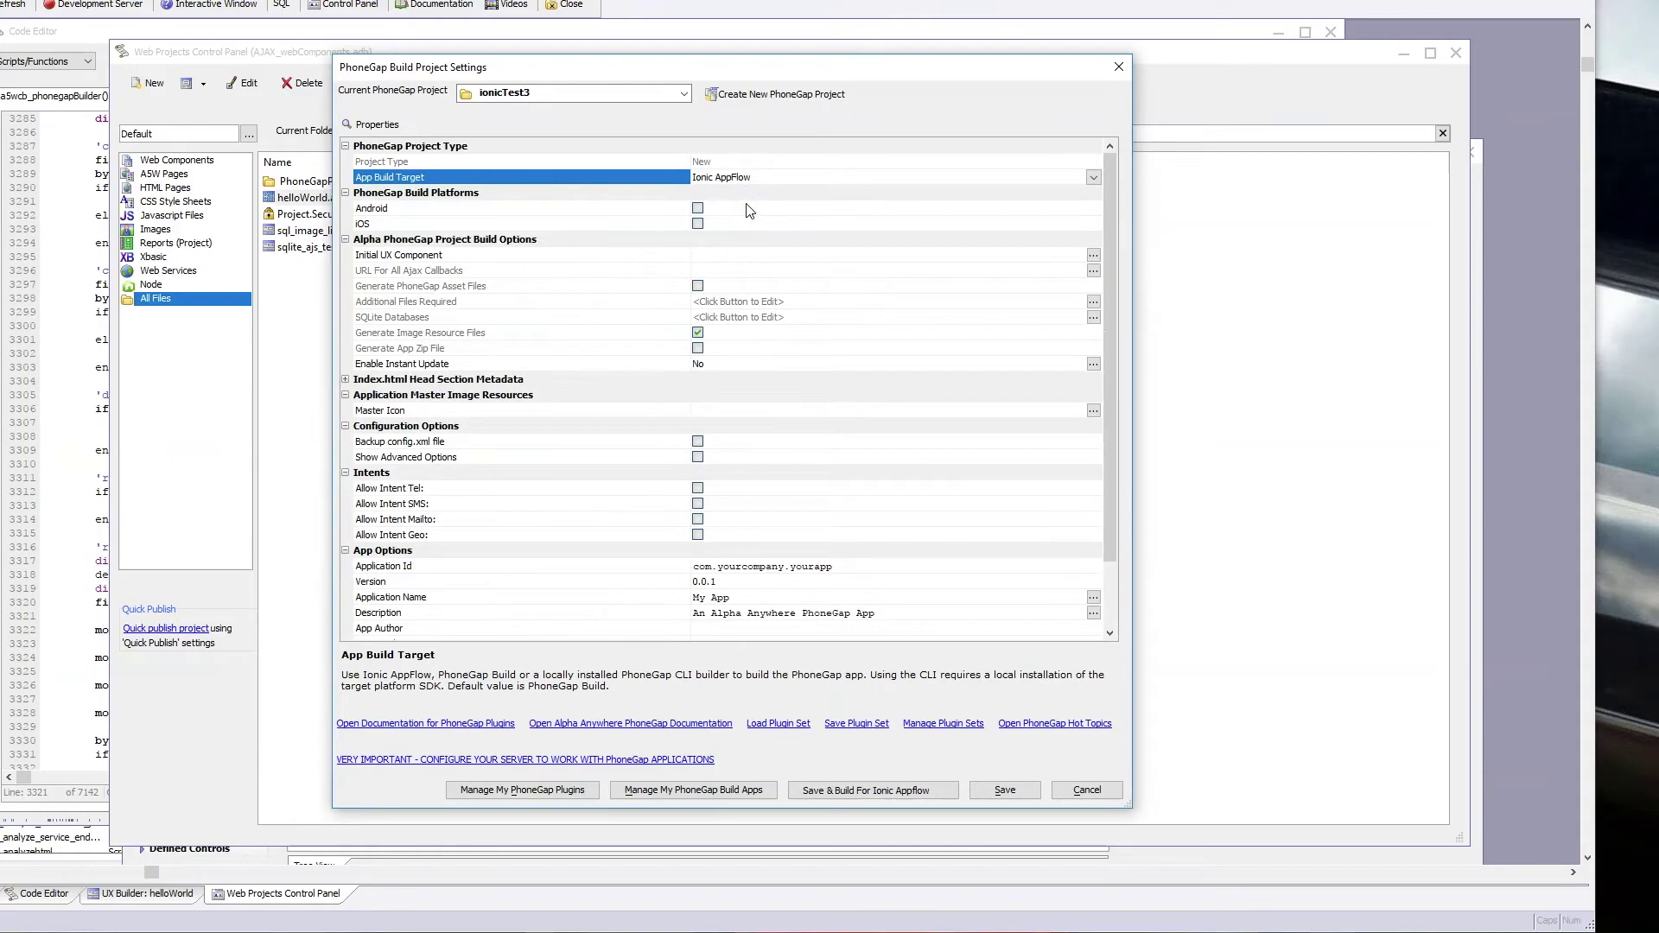
{"action": "left_click", "coordinate": [697, 209]}
{"action": "left_click", "coordinate": [699, 223]}
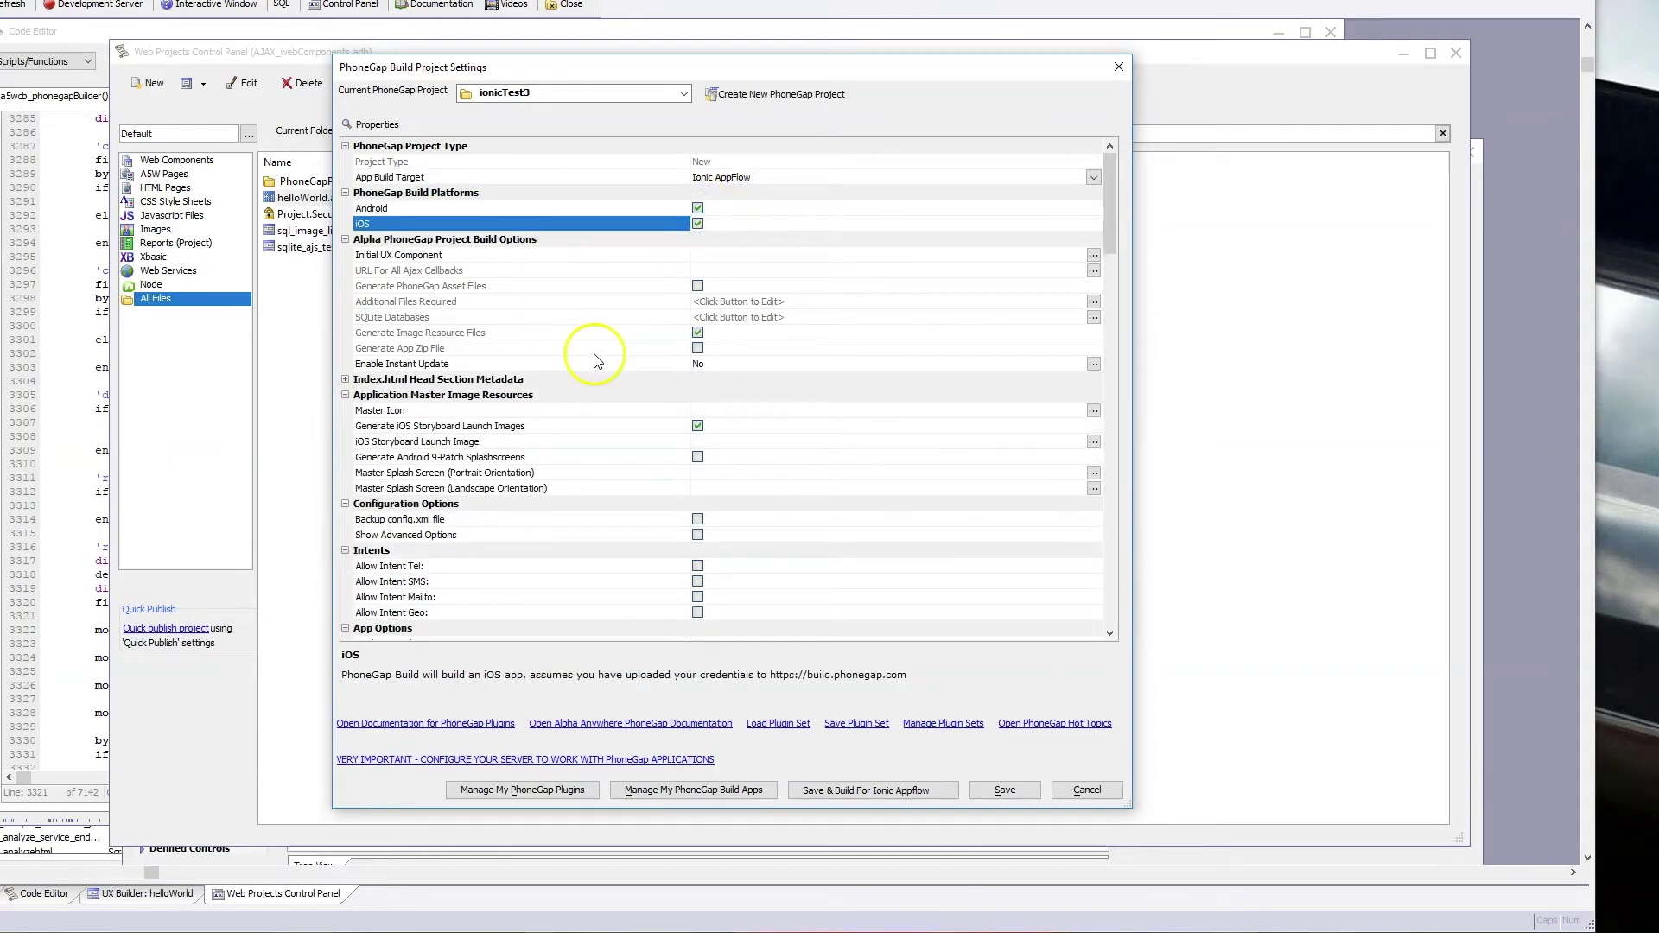
Choose helloWorld as the project's Initial UX Component.
{"action": "left_click", "coordinate": [1094, 257]}
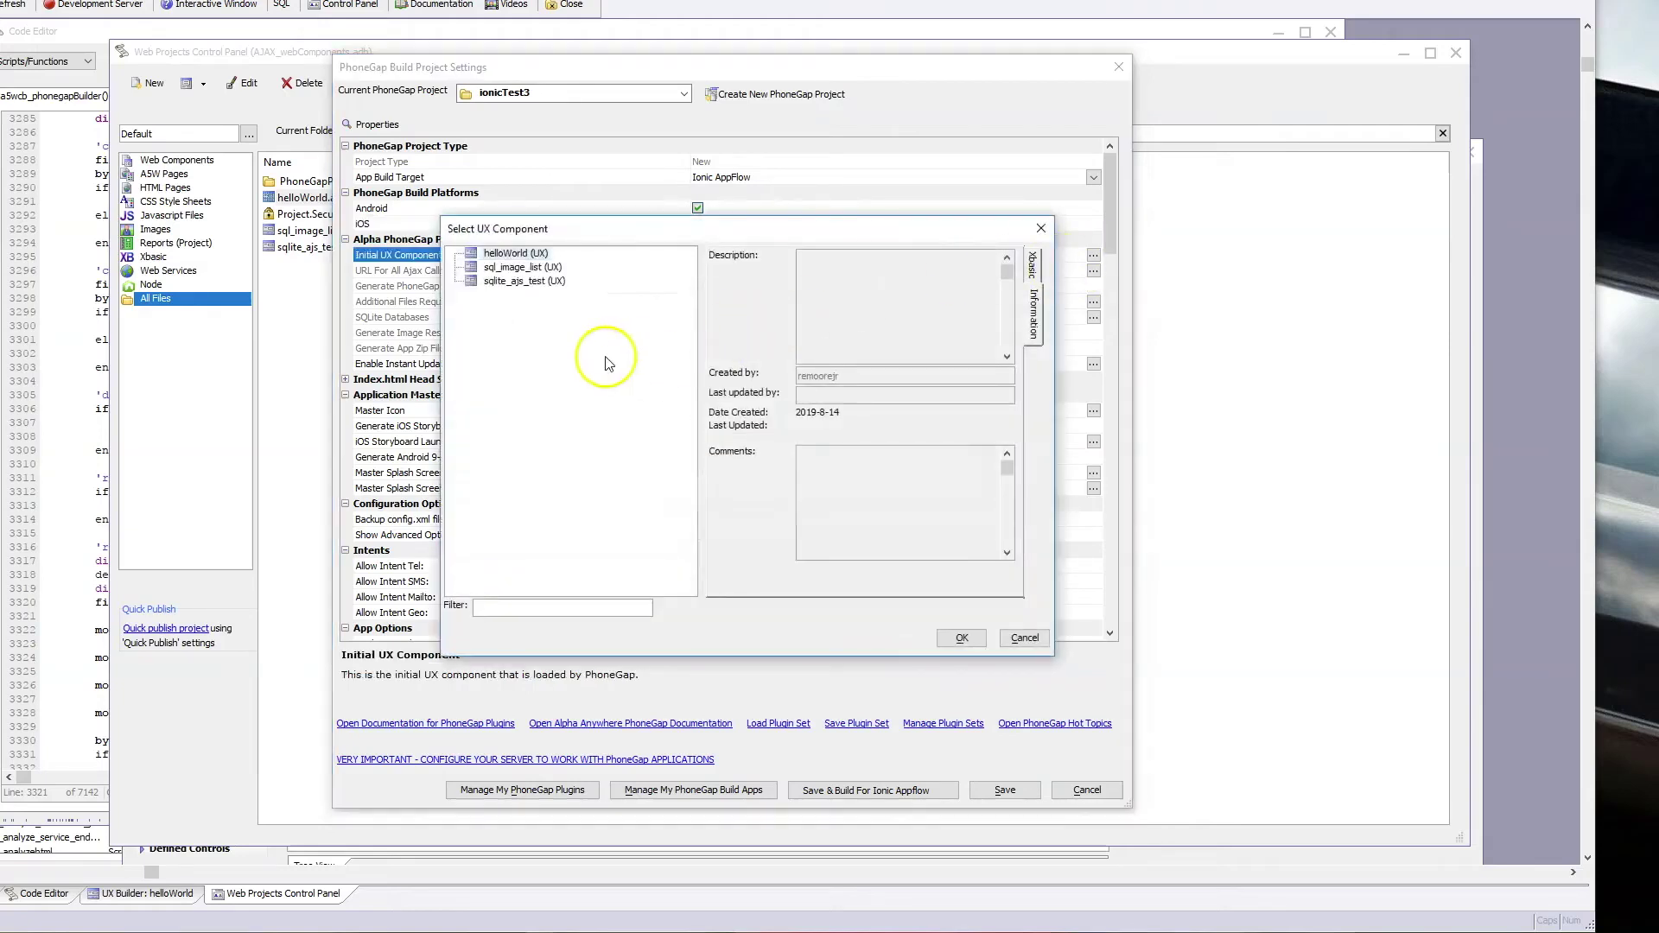
{"action": "left_click", "coordinate": [519, 254]}
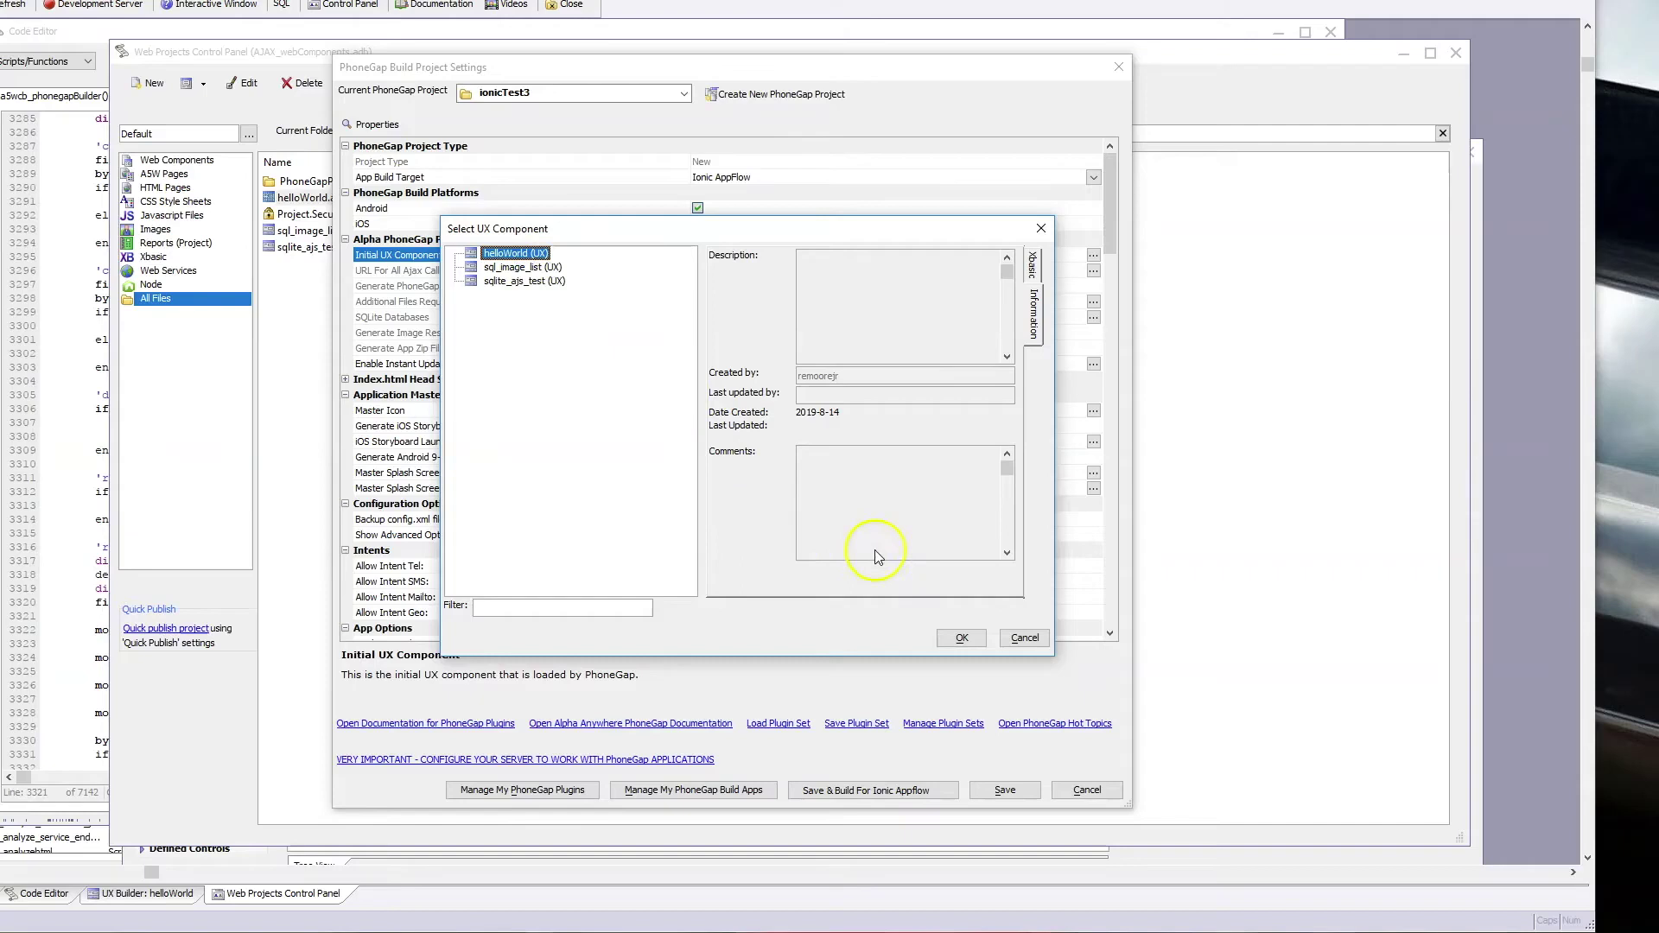
{"action": "left_click", "coordinate": [961, 639]}
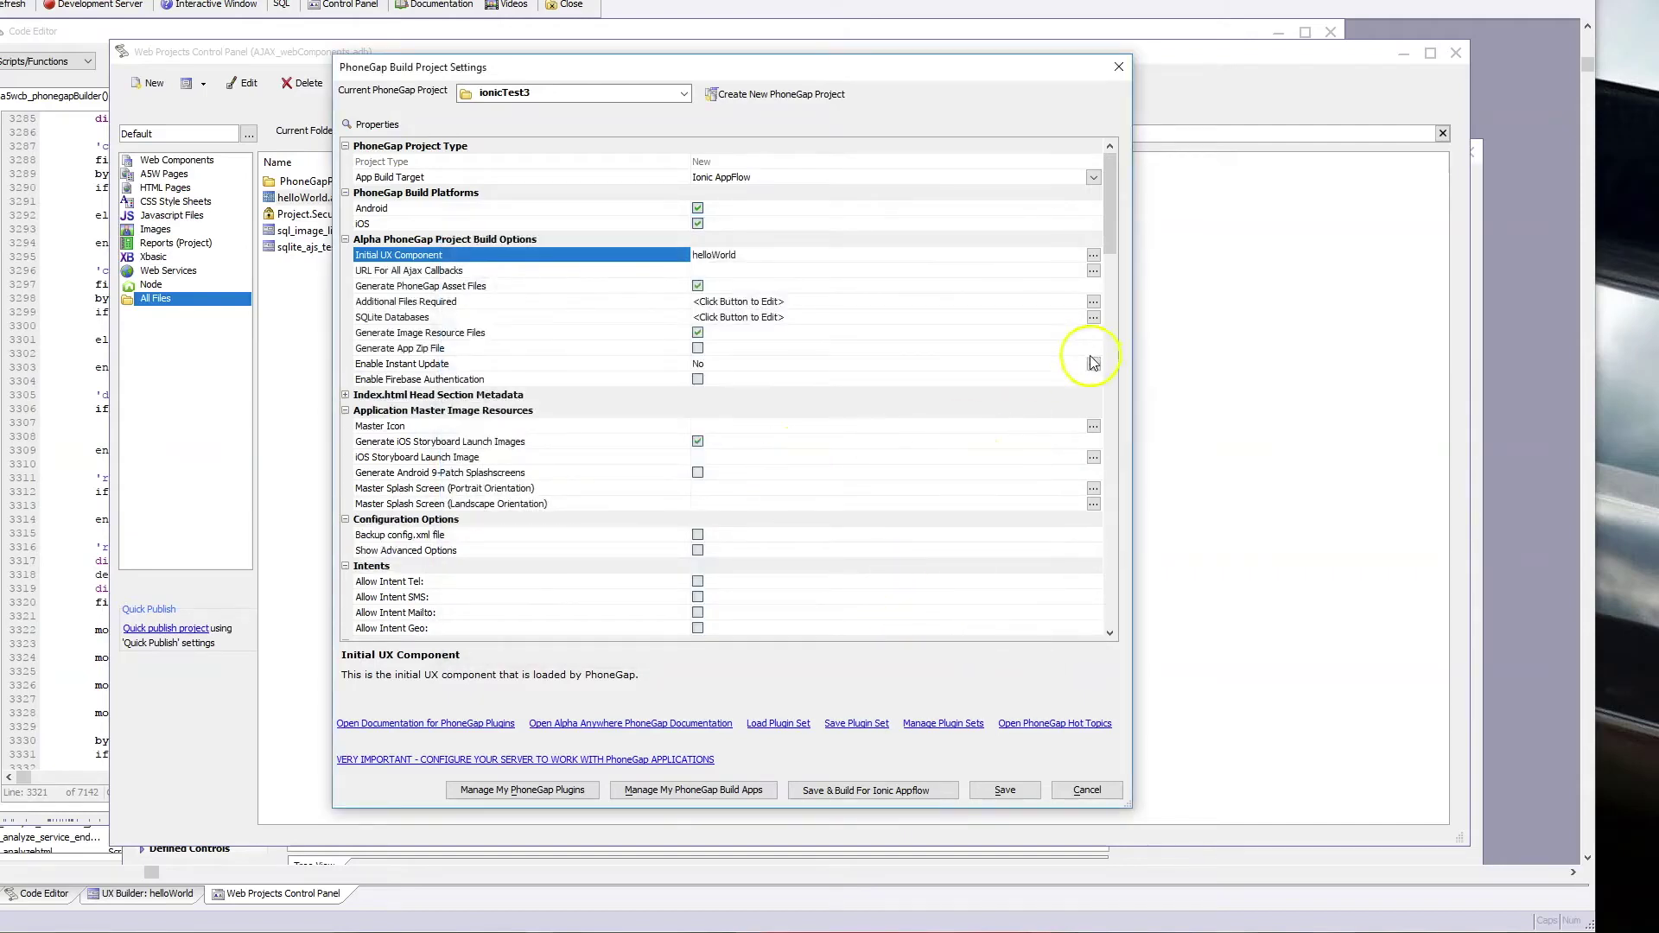
Set the Master Icon to app-icon-1024x1024.png and the iOS Storyboard Launch Image to alpha_iOS_launch_image 2732x2732.png.
{"action": "left_click_drag", "start_coordinate": [1112, 216], "coordinate": [1110, 233]}
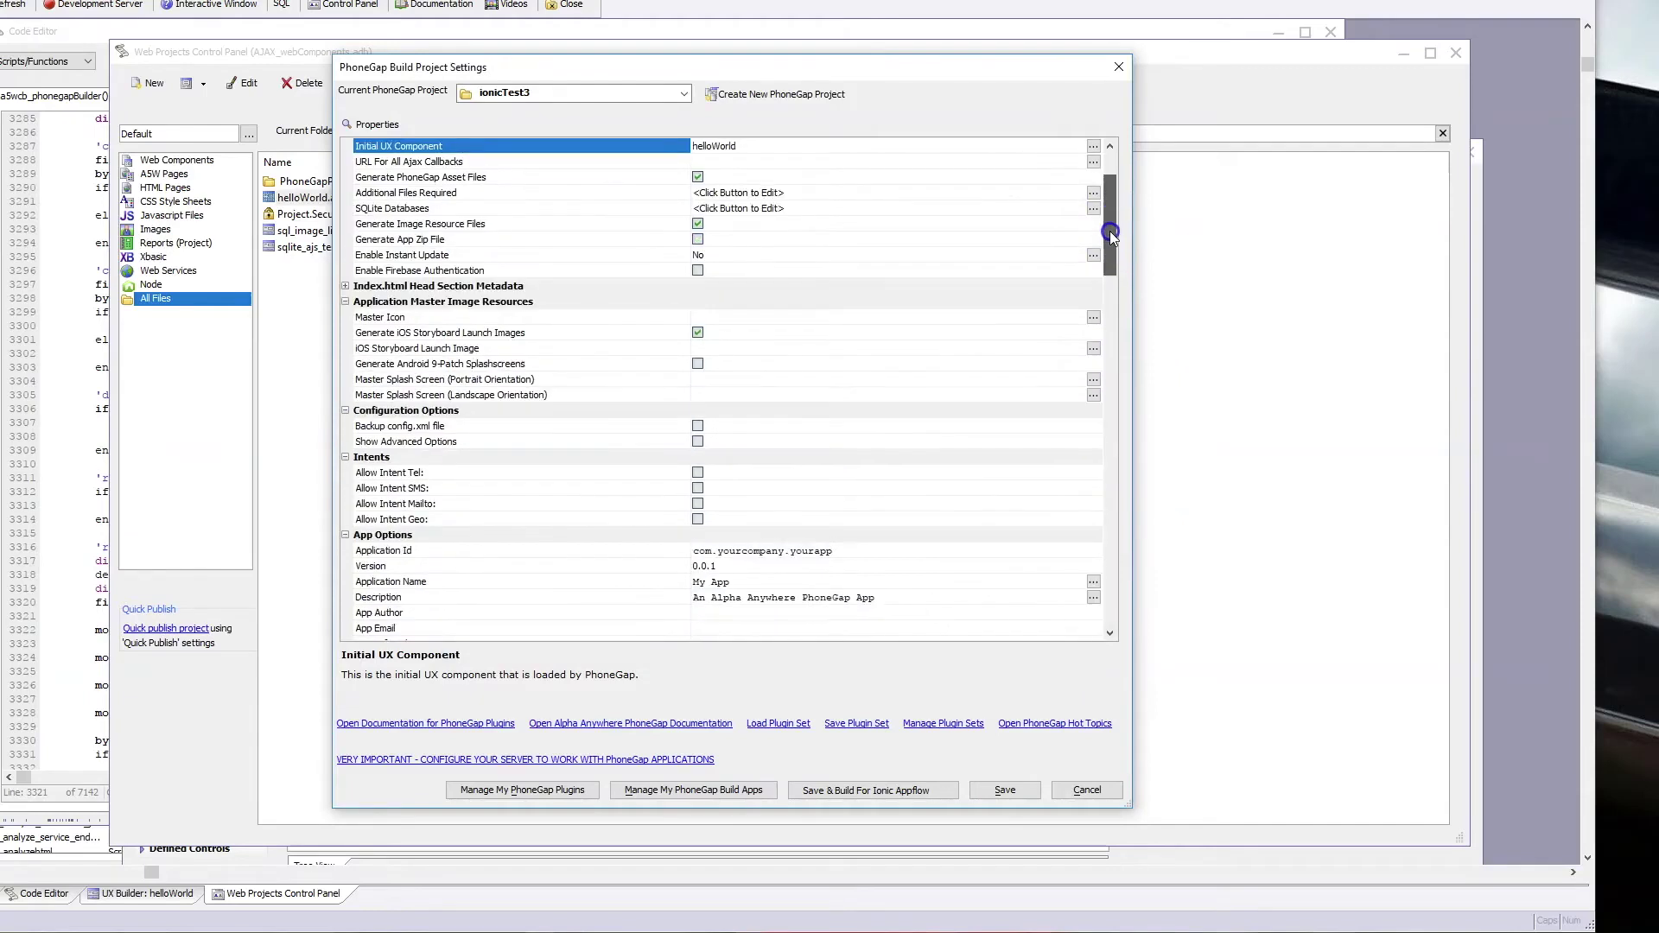
{"action": "left_click", "coordinate": [1094, 319]}
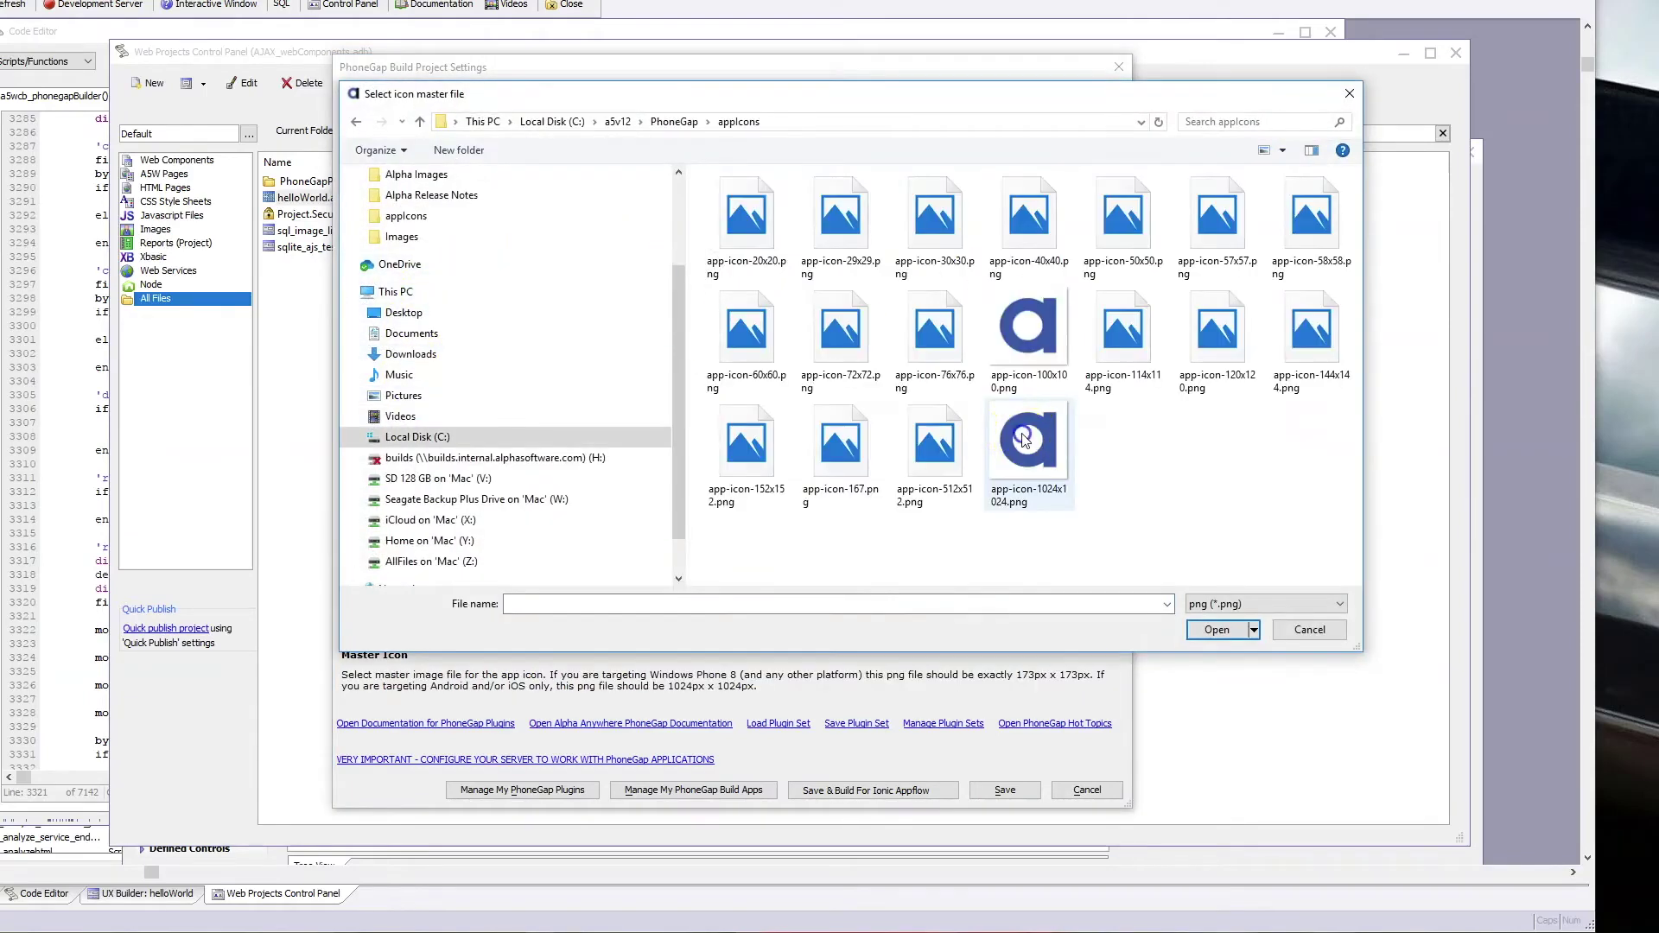
{"action": "left_click", "coordinate": [1029, 458]}
{"action": "left_click", "coordinate": [1218, 630]}
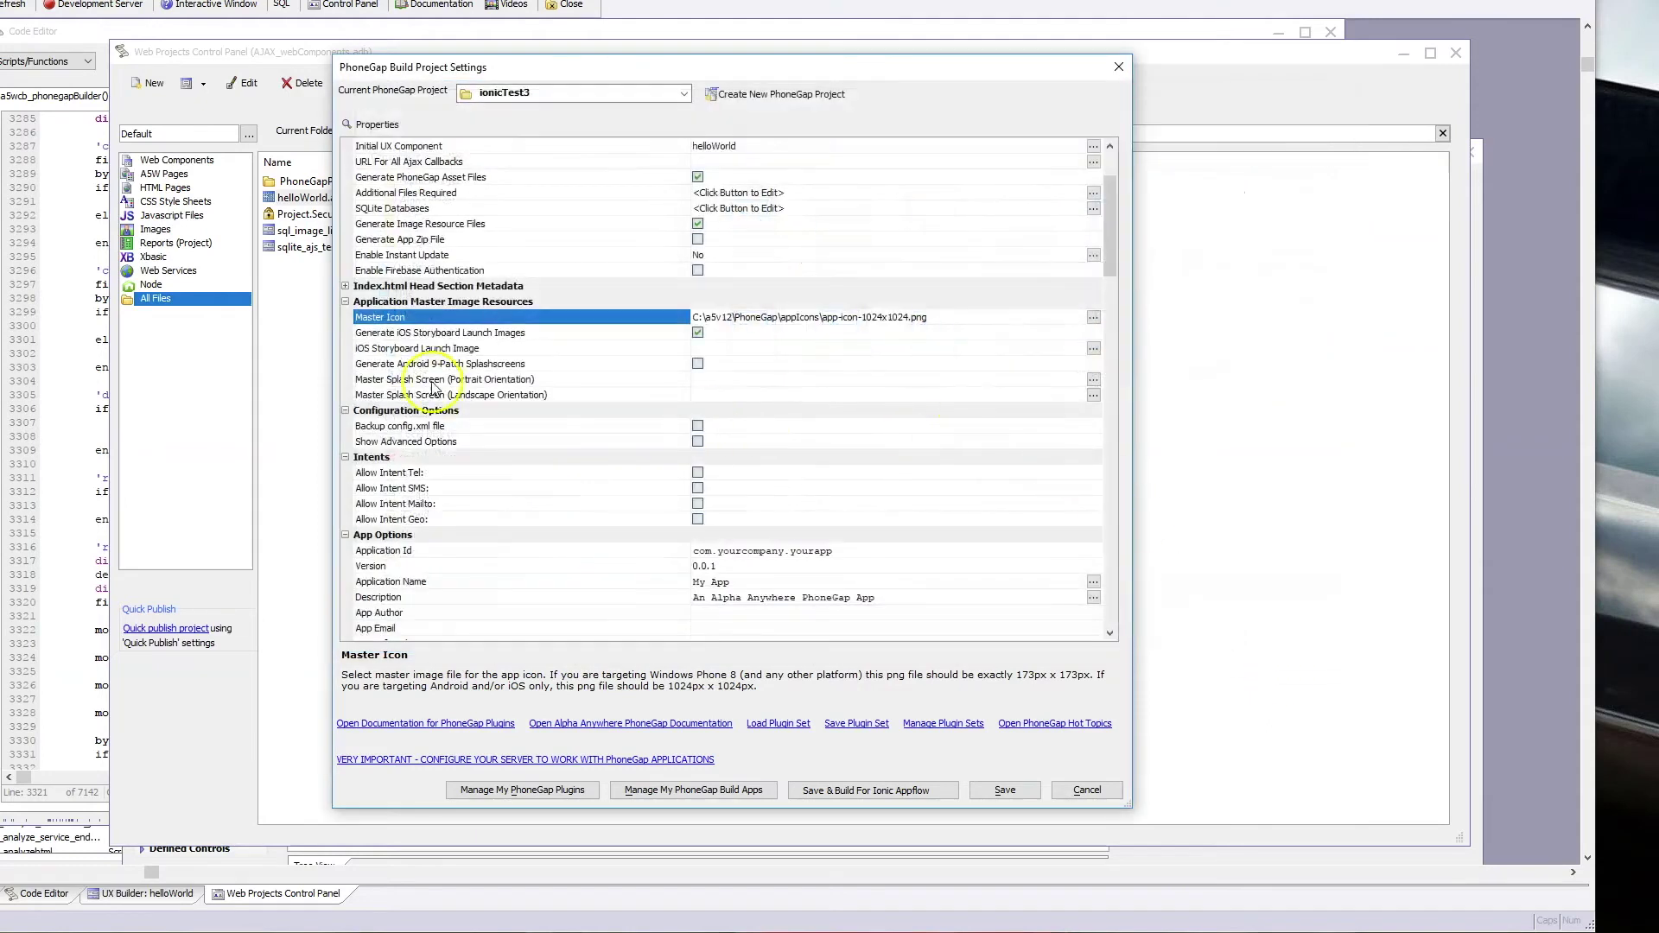
{"action": "left_click", "coordinate": [1094, 348]}
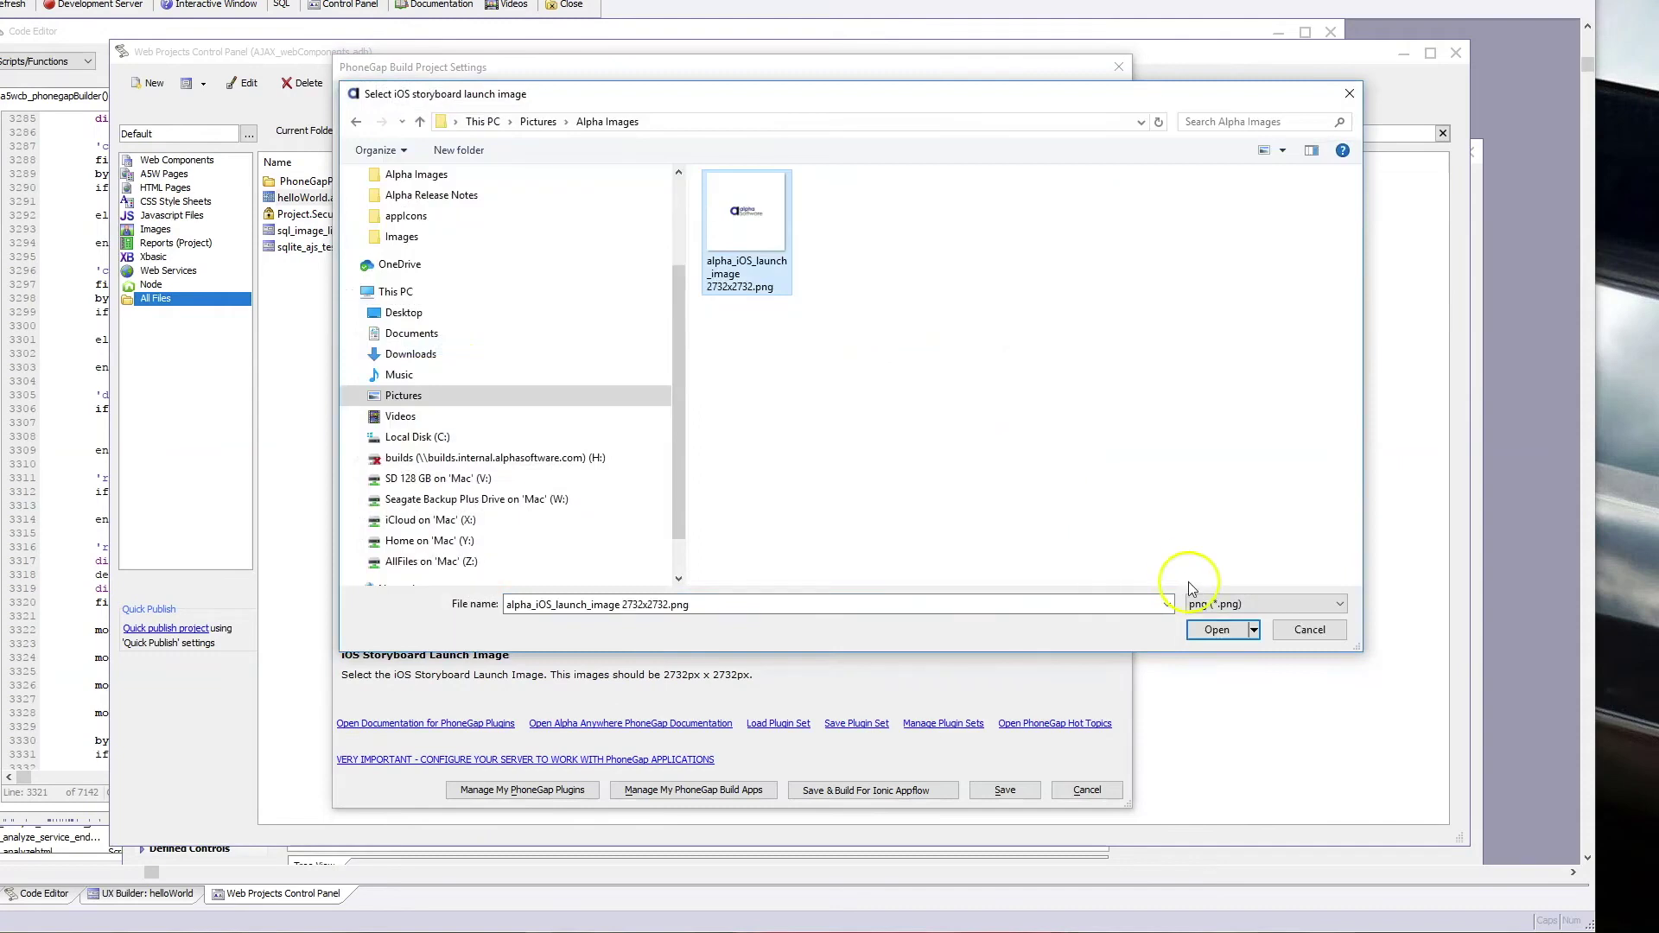
{"action": "left_click", "coordinate": [1216, 629]}
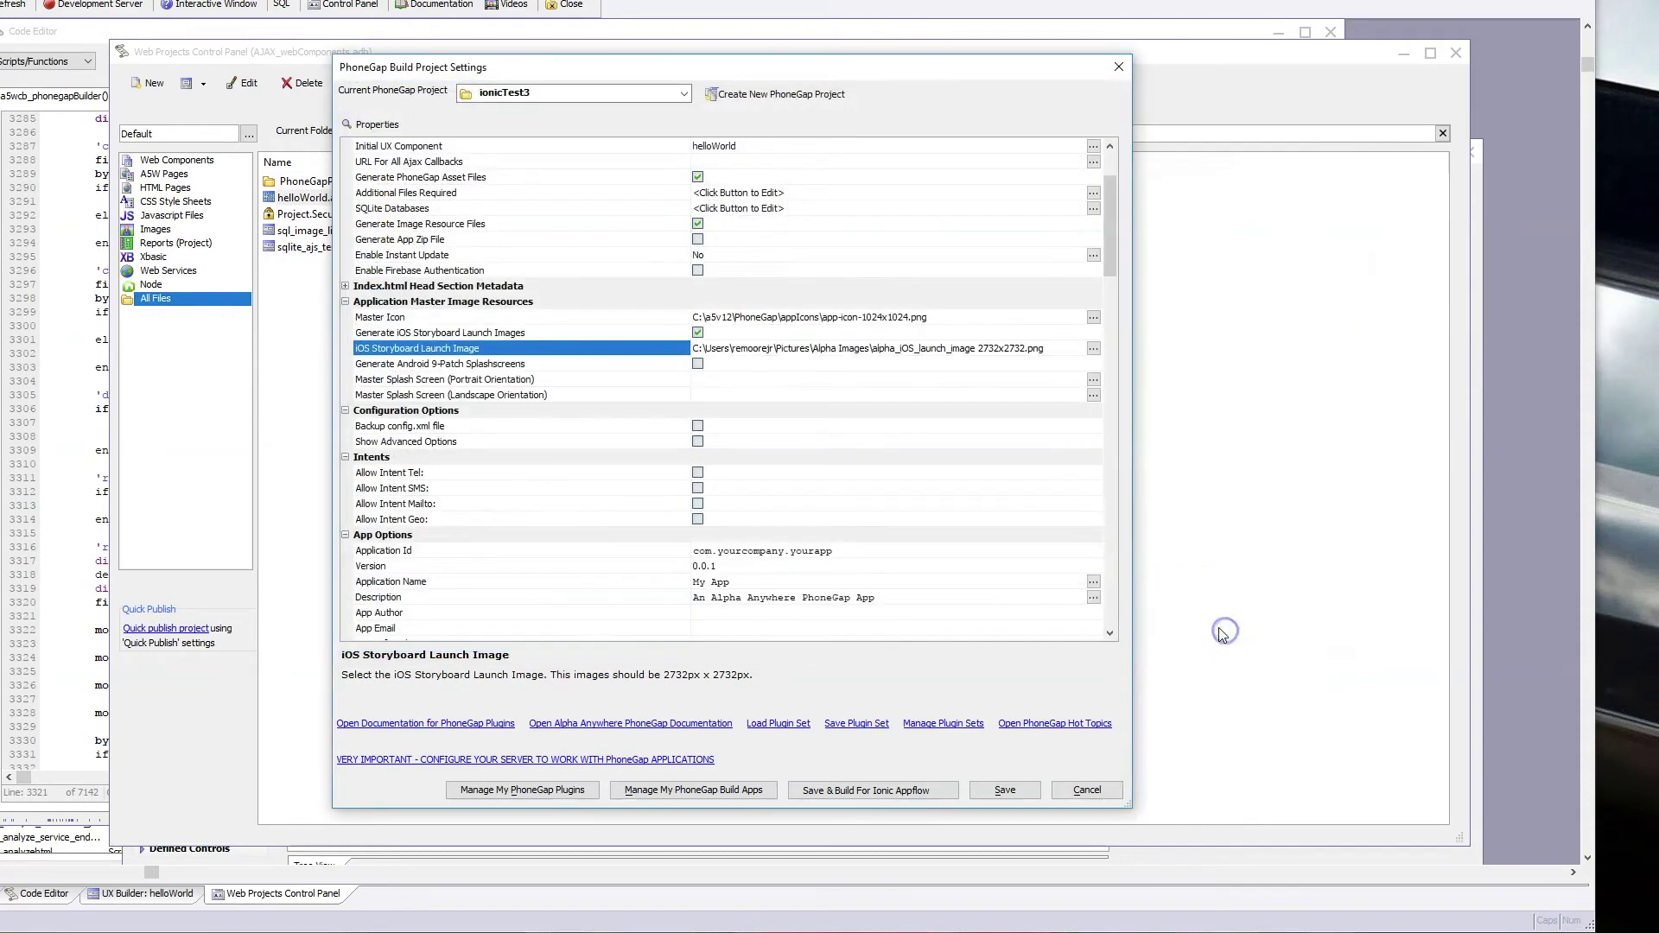
Look at the Application Id setting and enable the Camera plugin among the required PhoneGap core plugins.
{"action": "left_click", "coordinate": [856, 550]}
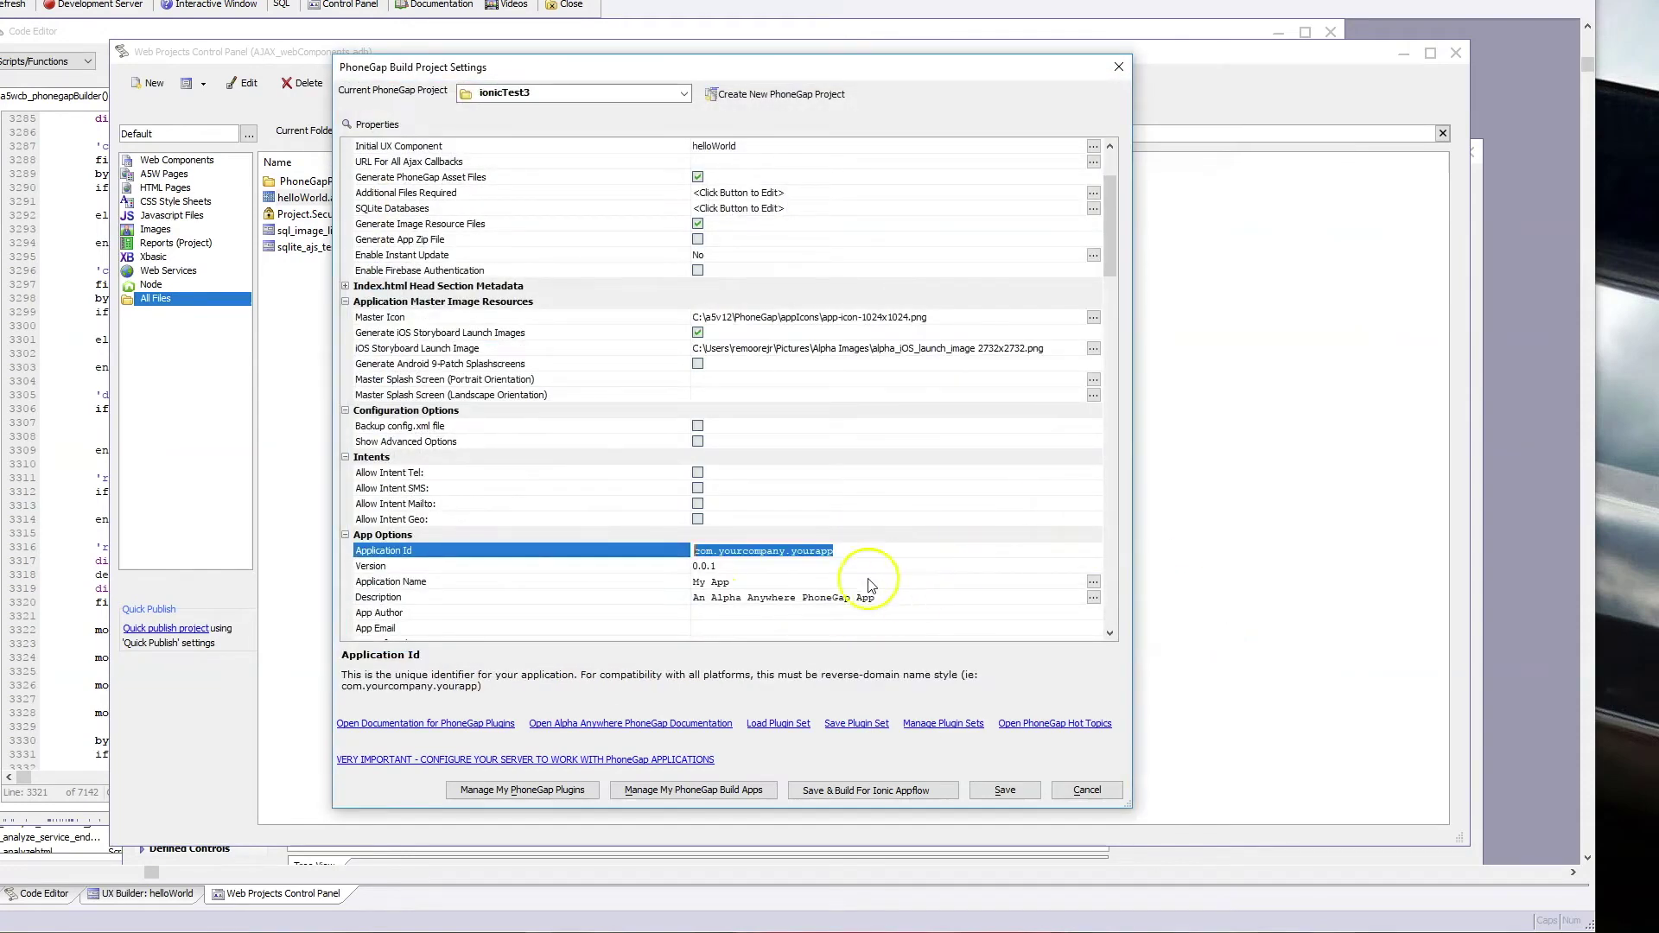
{"action": "left_click_drag", "start_coordinate": [1112, 258], "coordinate": [1111, 432]}
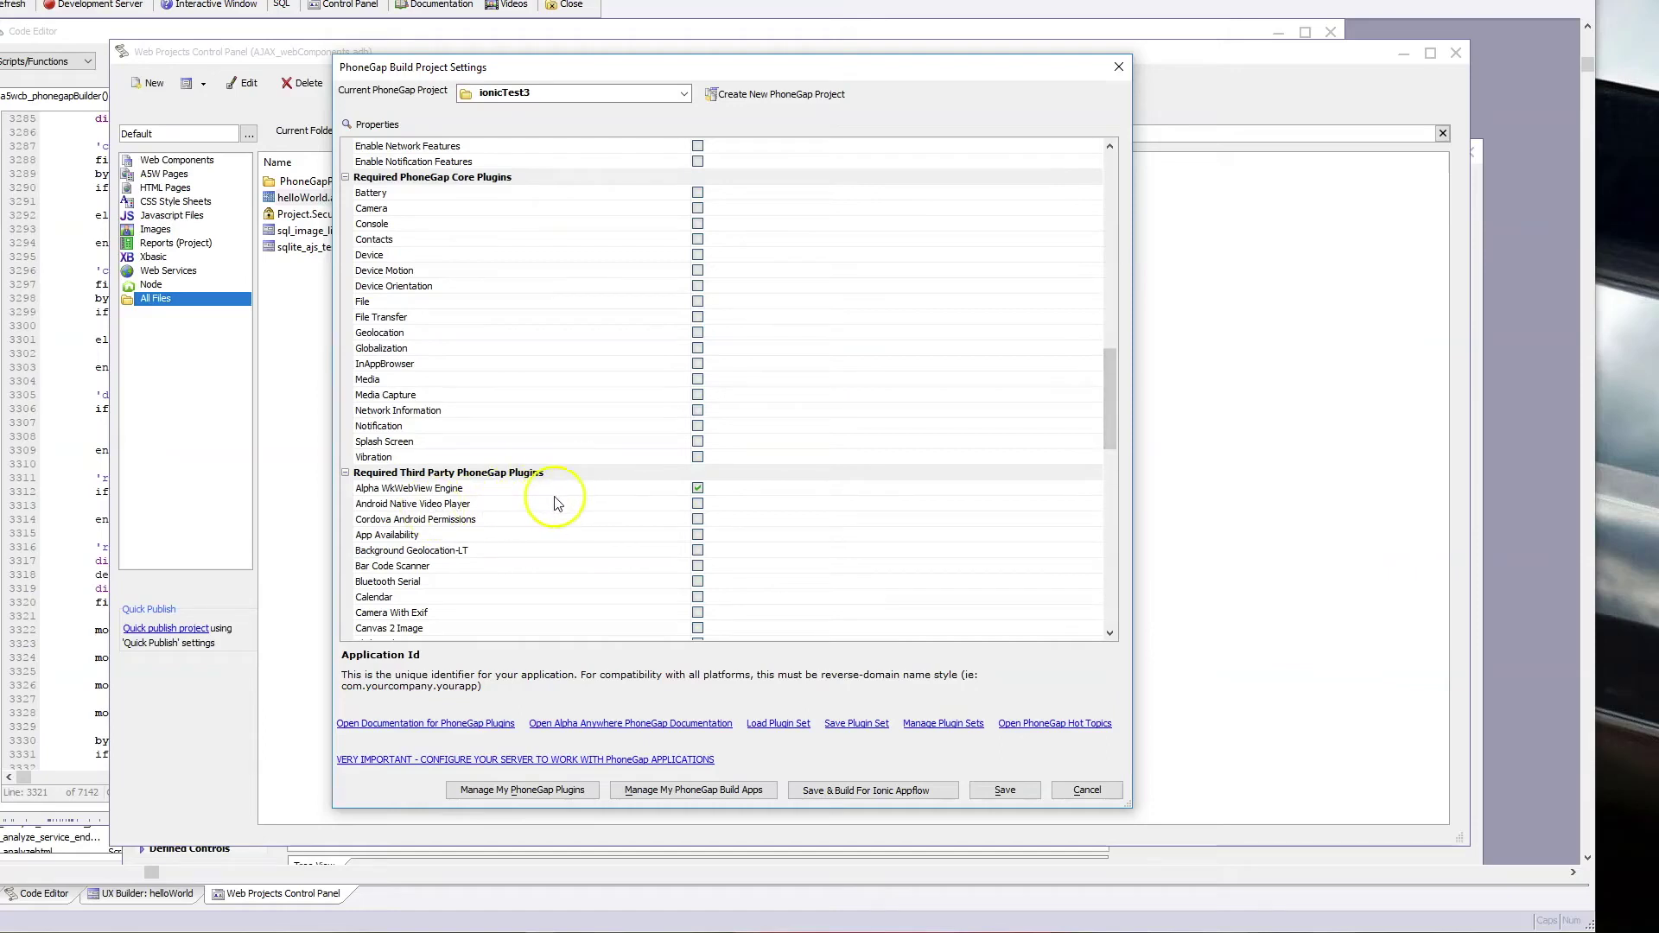
{"action": "left_click", "coordinate": [698, 208]}
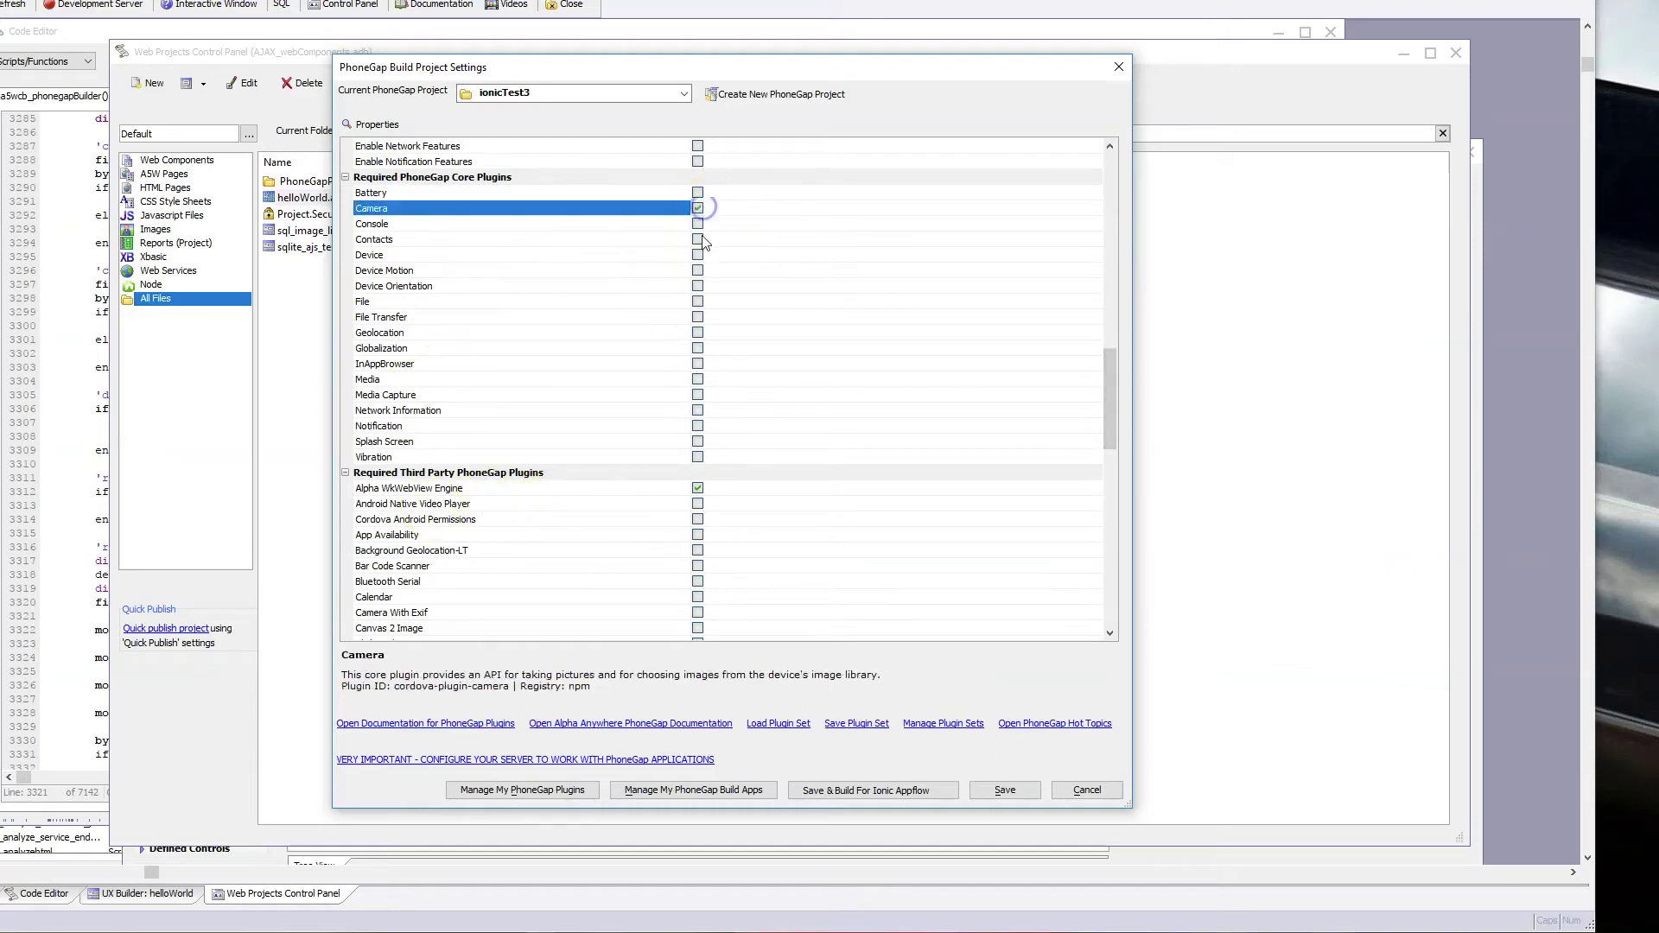
Enable the Console core plugin, and save and build the ionicTest3 project for Ionic Appflow.
{"action": "left_click", "coordinate": [700, 226]}
{"action": "left_click", "coordinate": [699, 226]}
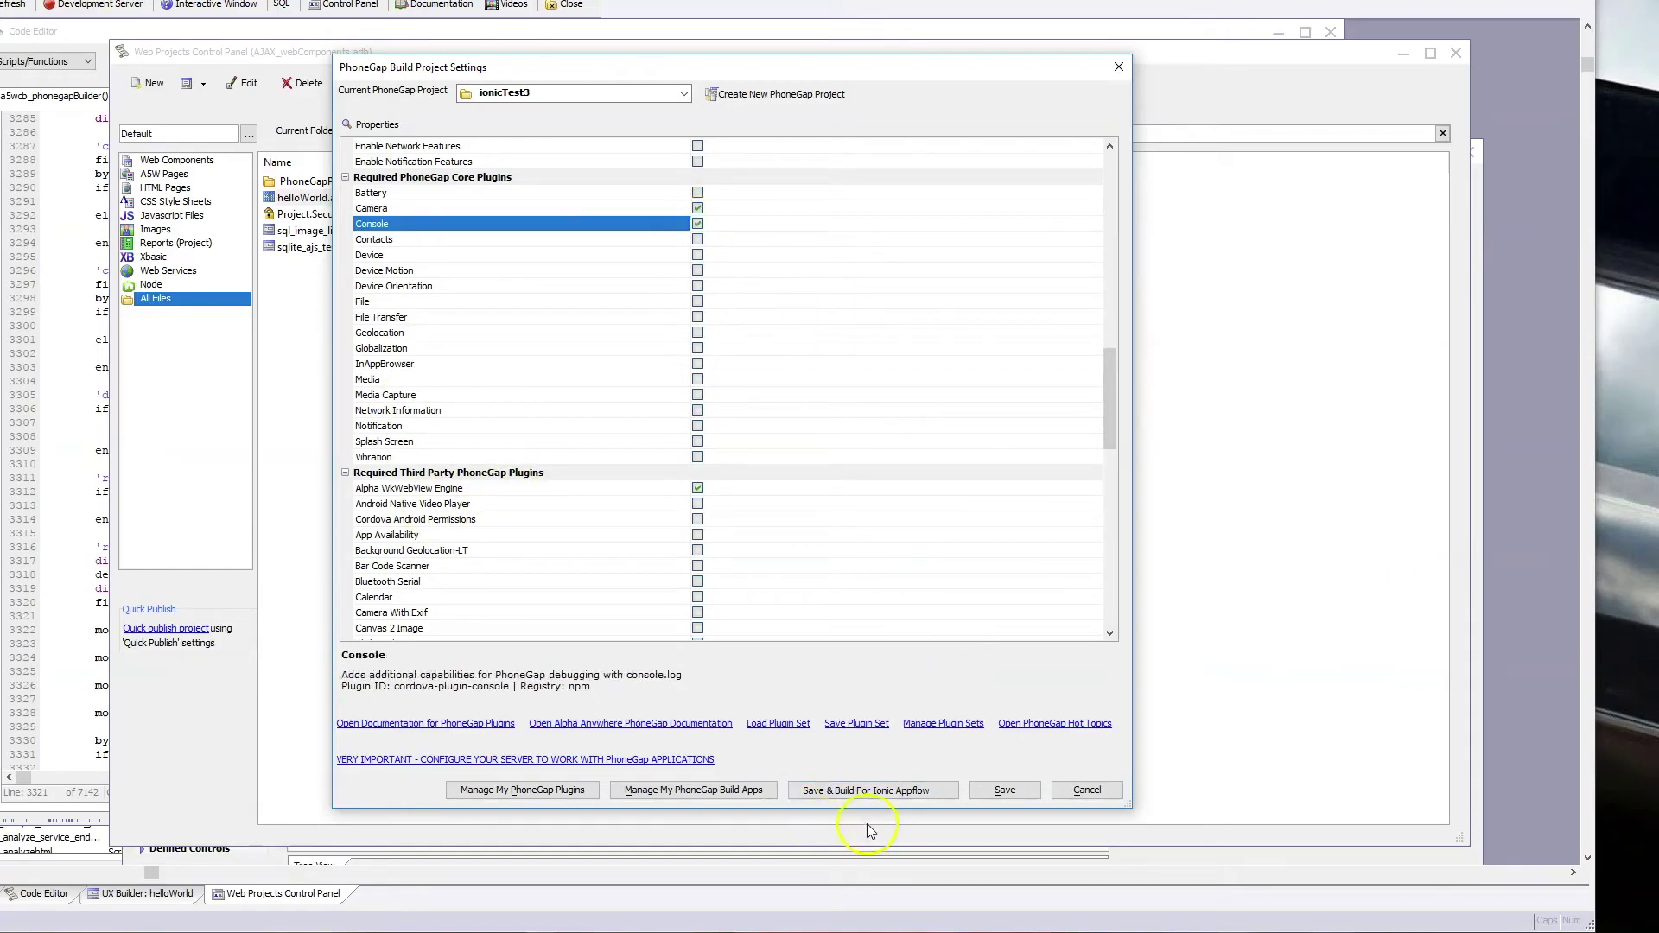
{"action": "left_click", "coordinate": [912, 791]}
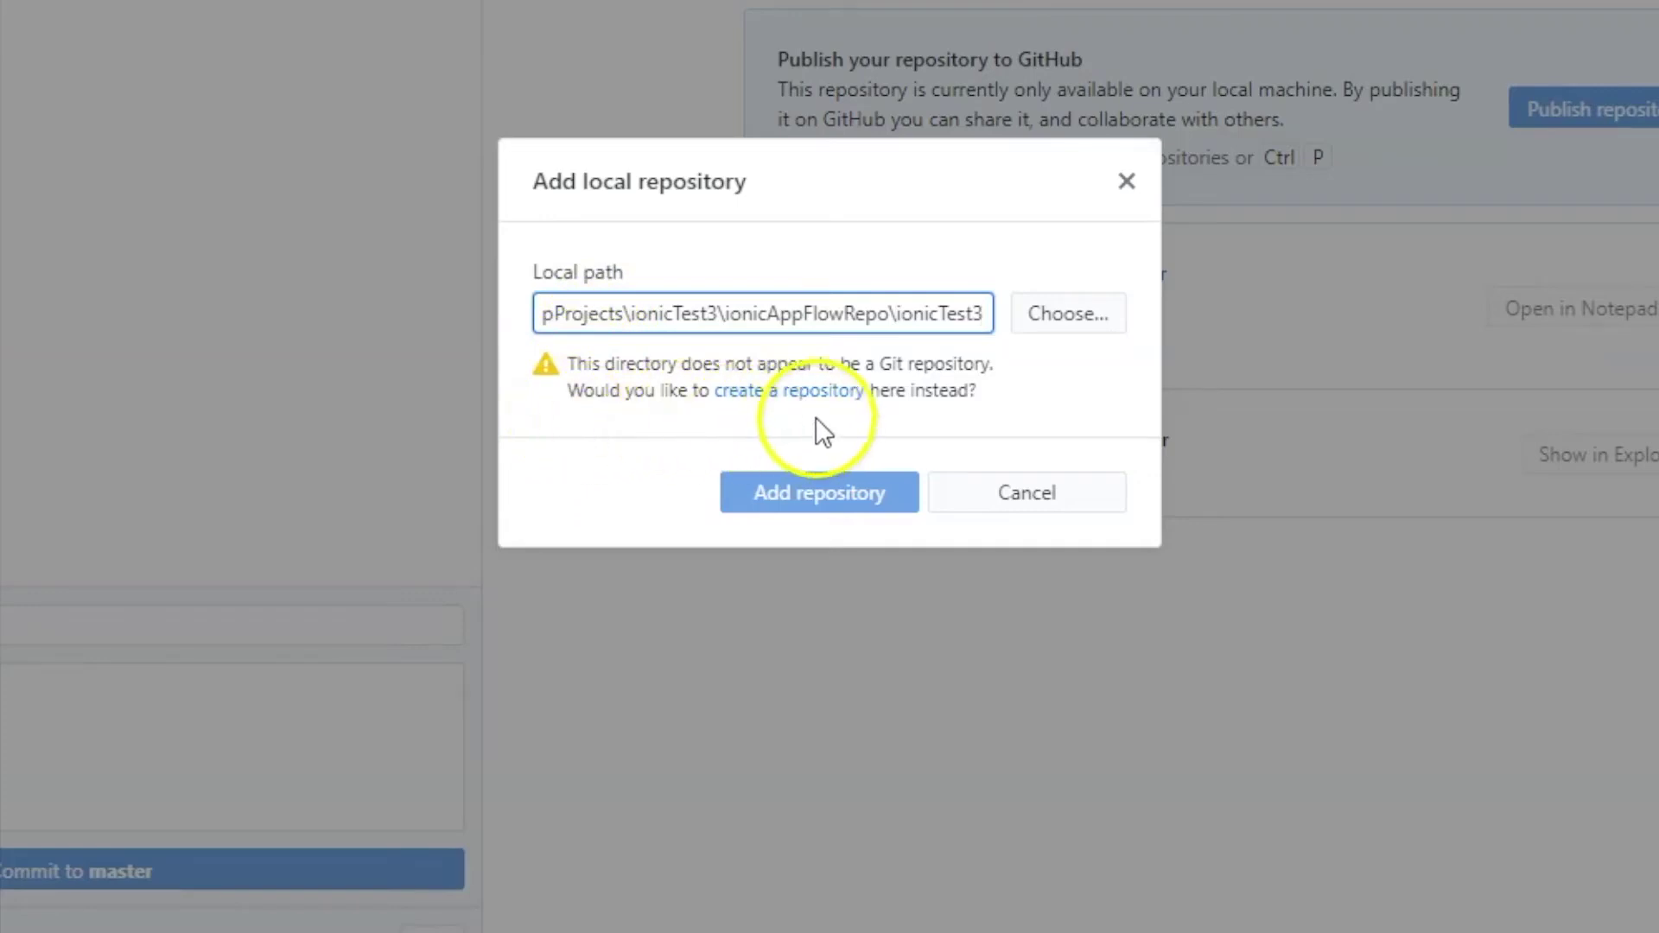
In GitHub Desktop, create a local repository named ionicTest3 in the project's ionicAppFlowRepo folder with the description "test app".
{"action": "left_click", "coordinate": [811, 390]}
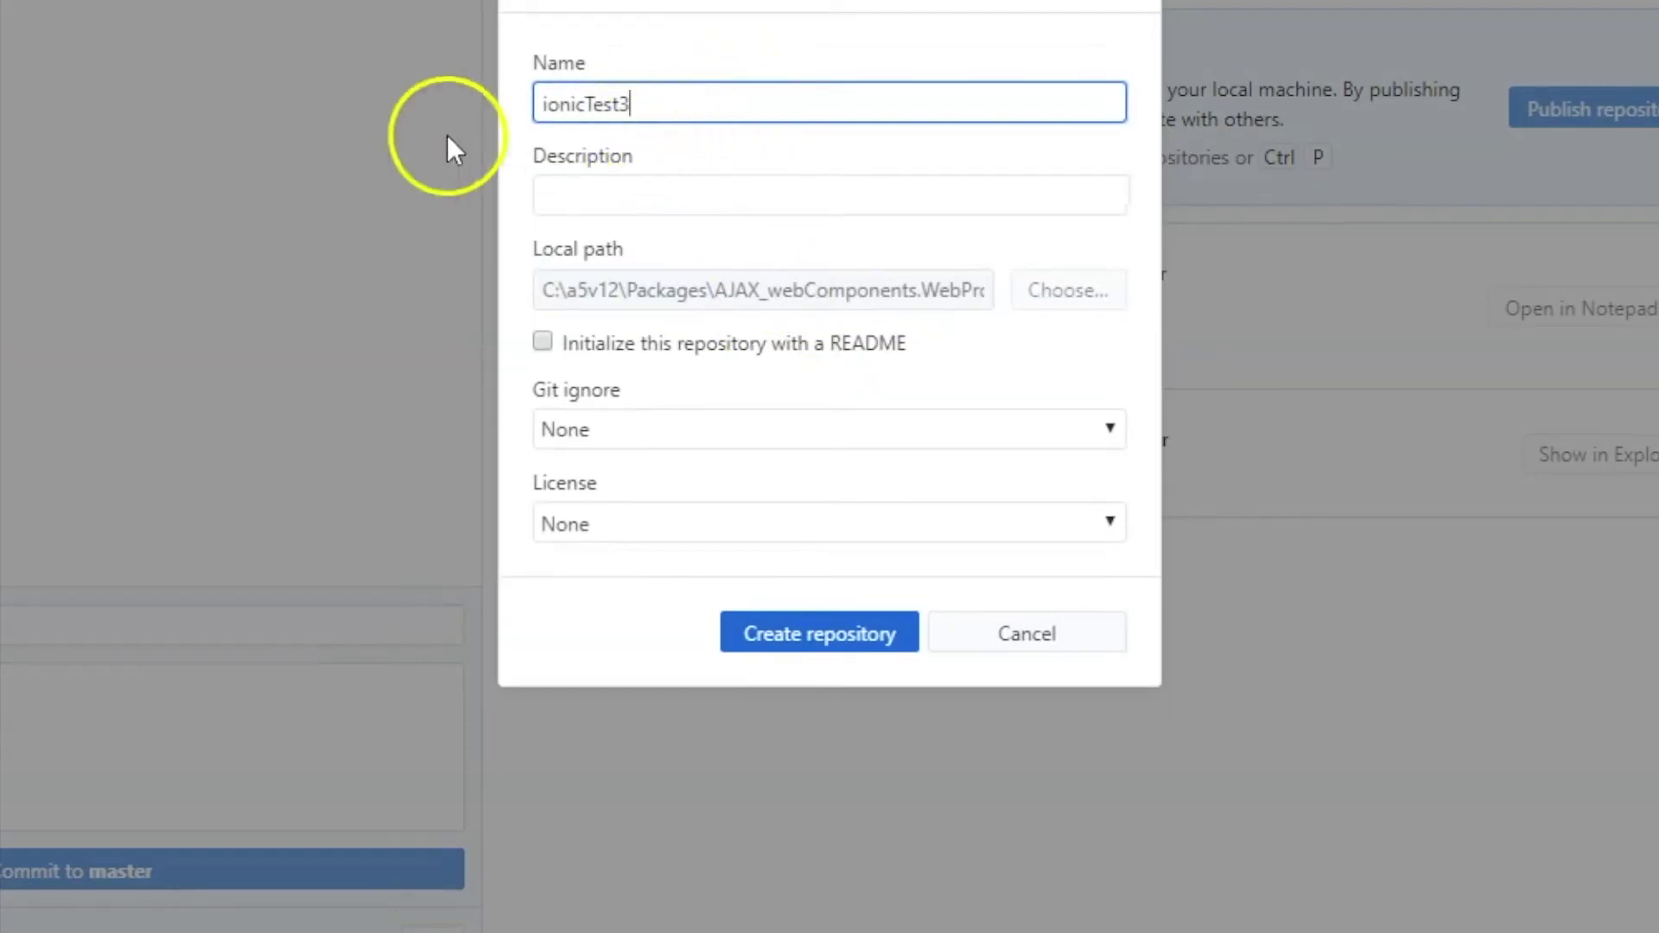
{"action": "left_click", "coordinate": [689, 193]}
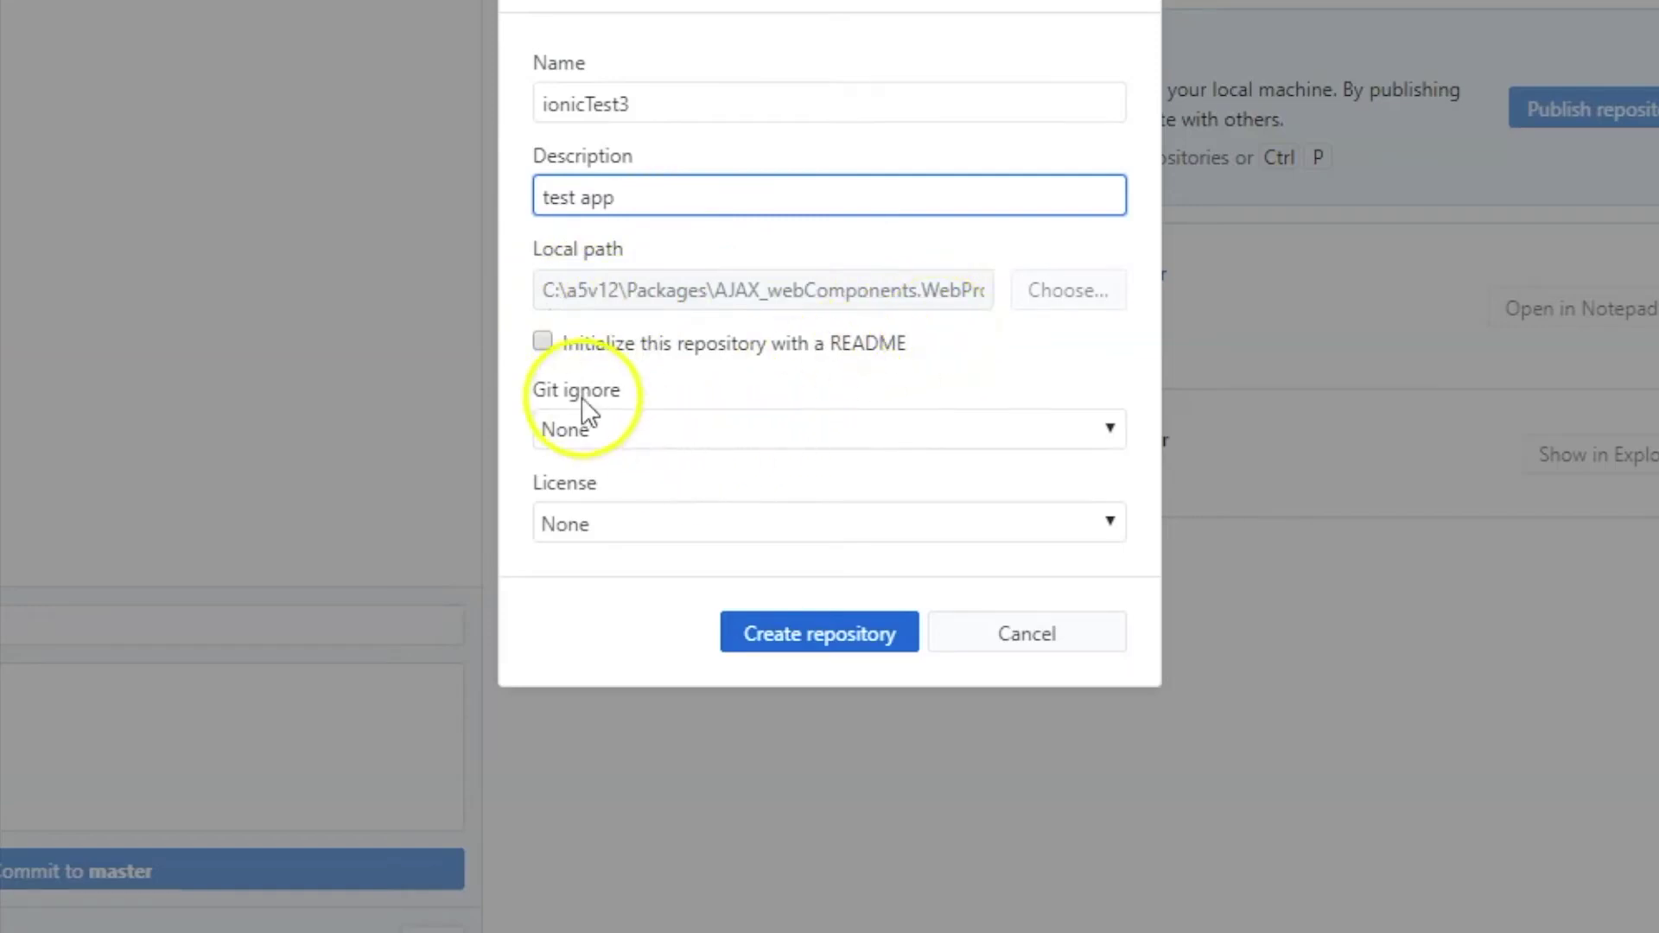
{"action": "left_click", "coordinate": [836, 632]}
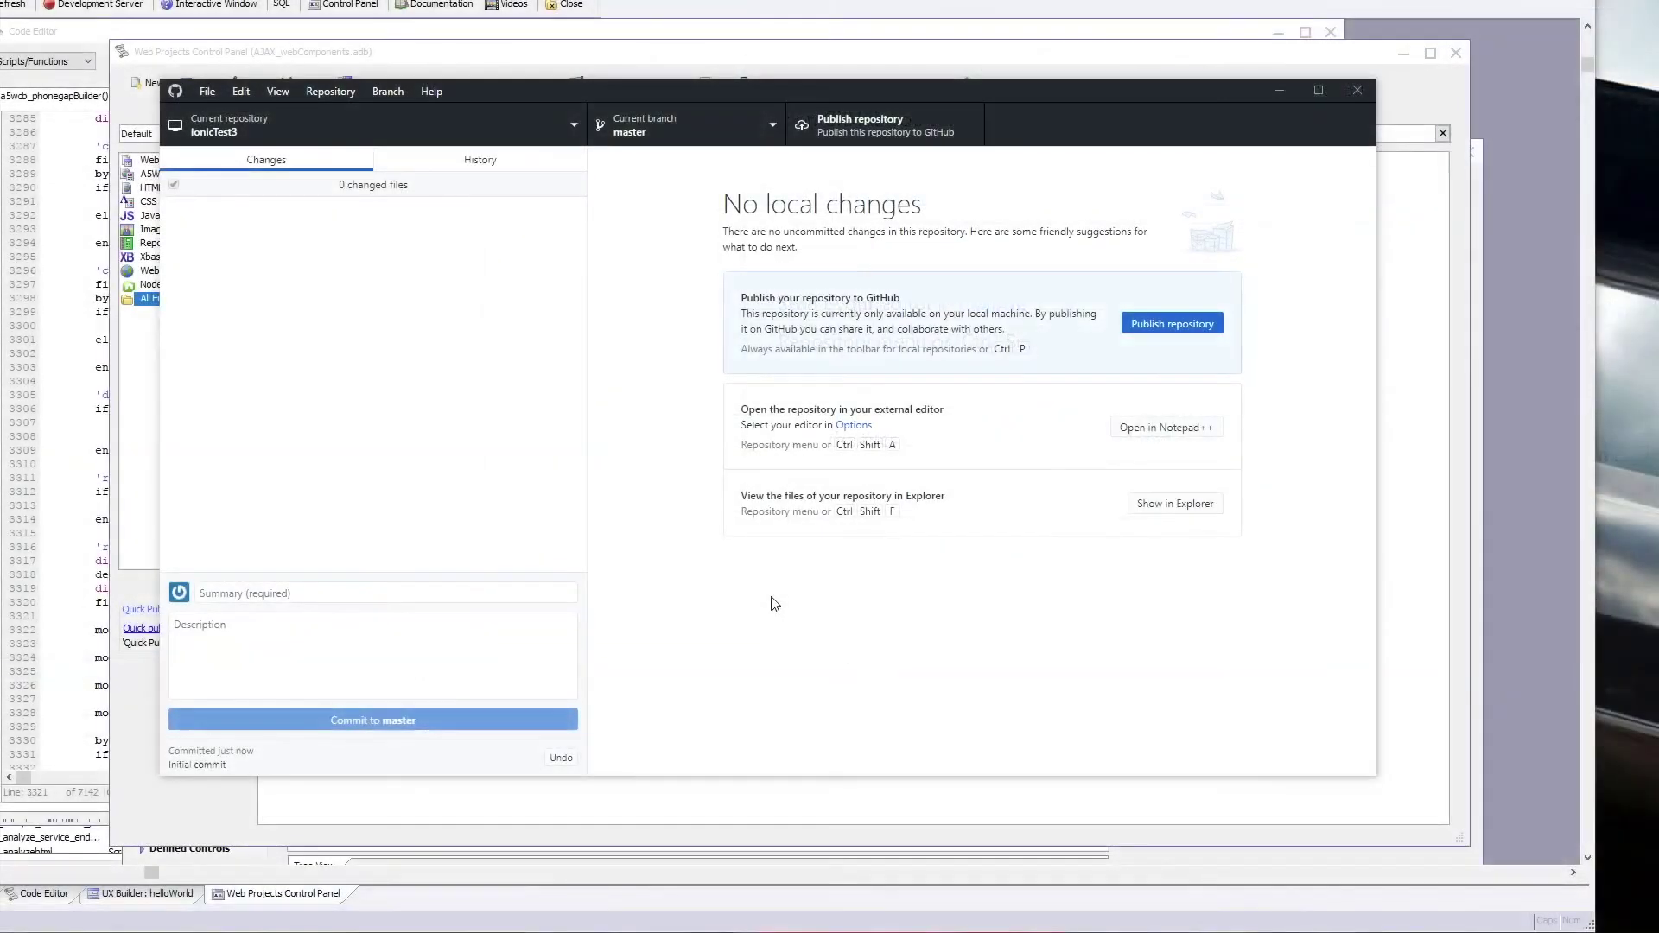
Review the files in the initial commit and publish ionicTest3 to GitHub as a private repository.
{"action": "left_click", "coordinate": [450, 166]}
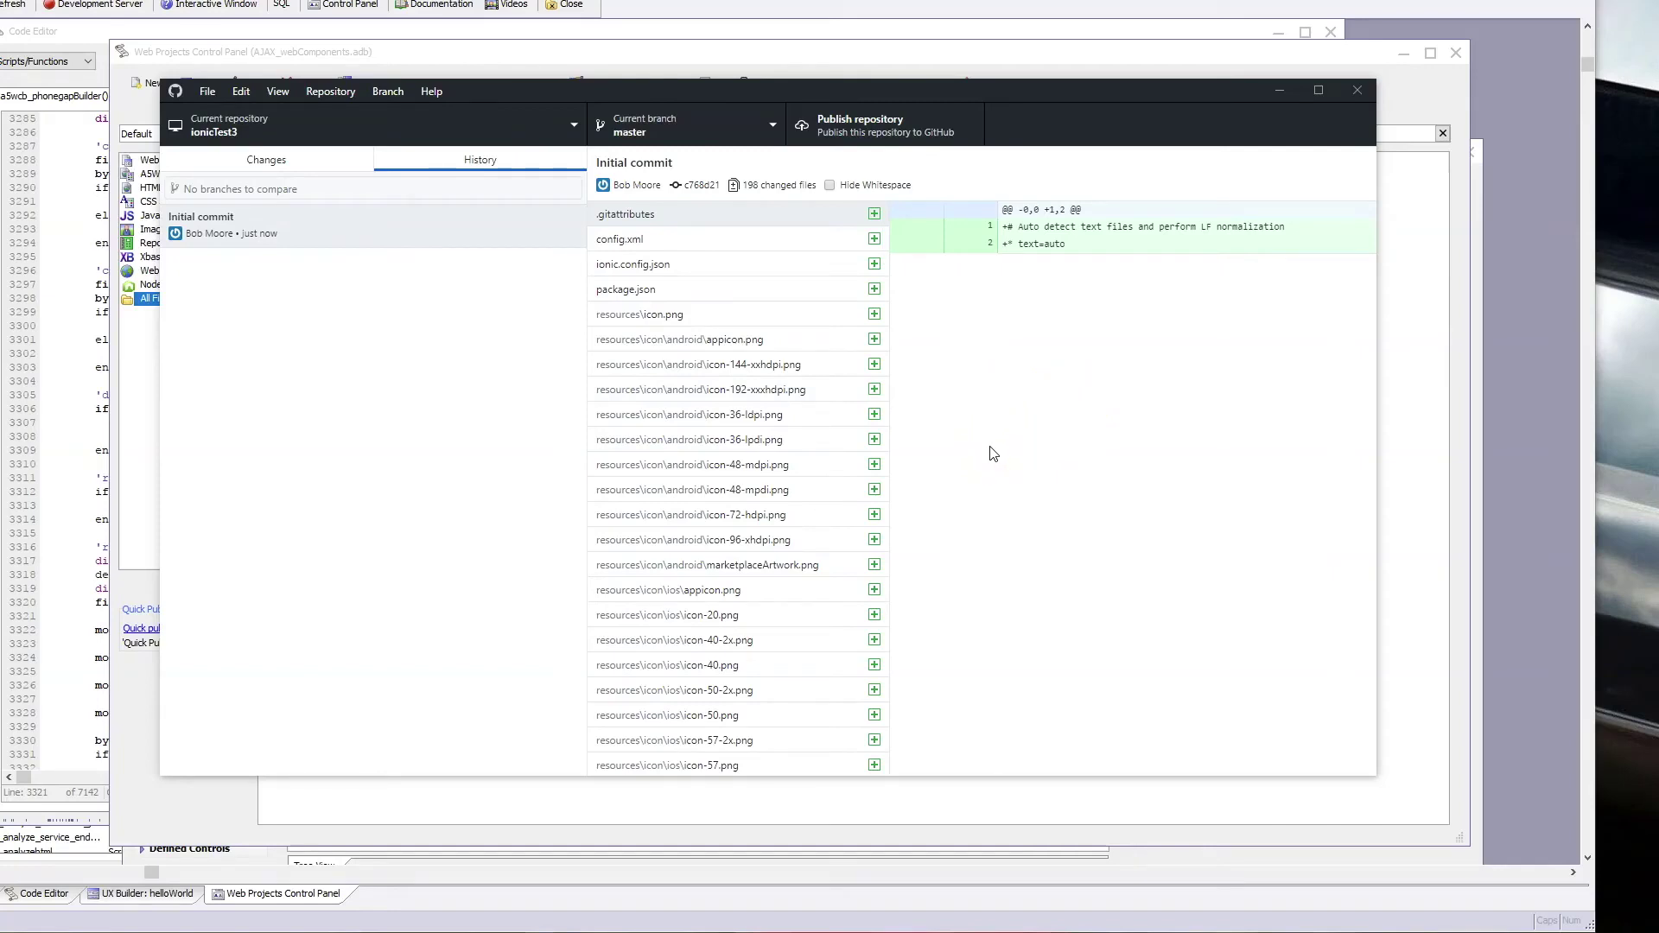
{"action": "left_click", "coordinate": [884, 127]}
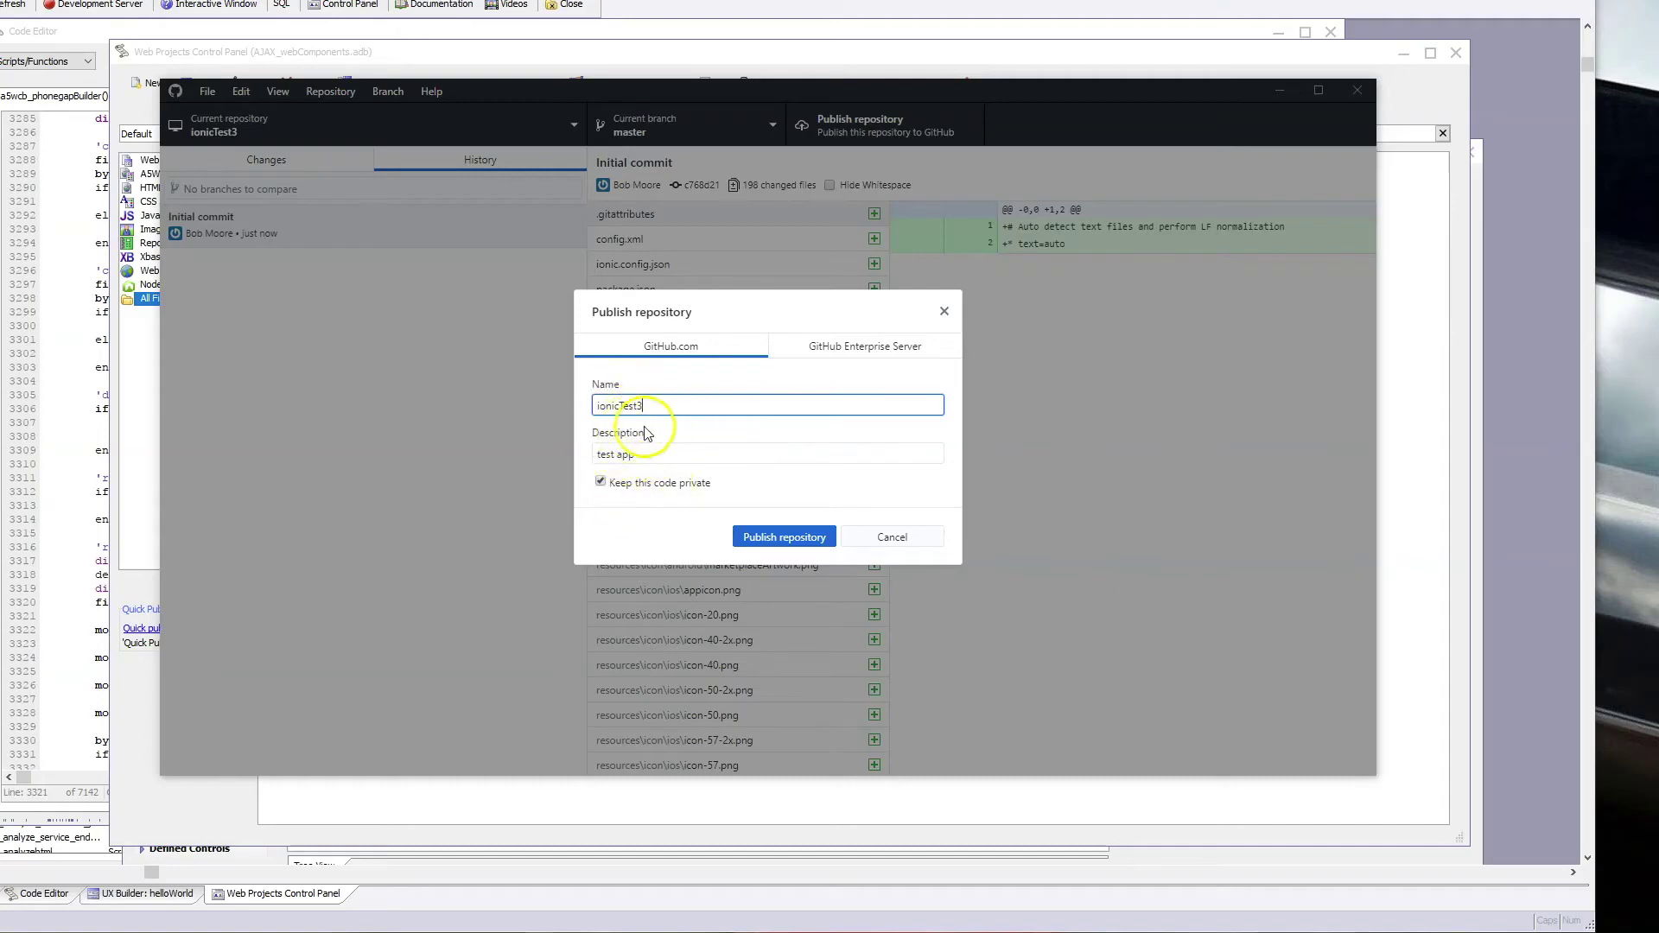
{"action": "left_click", "coordinate": [787, 538]}
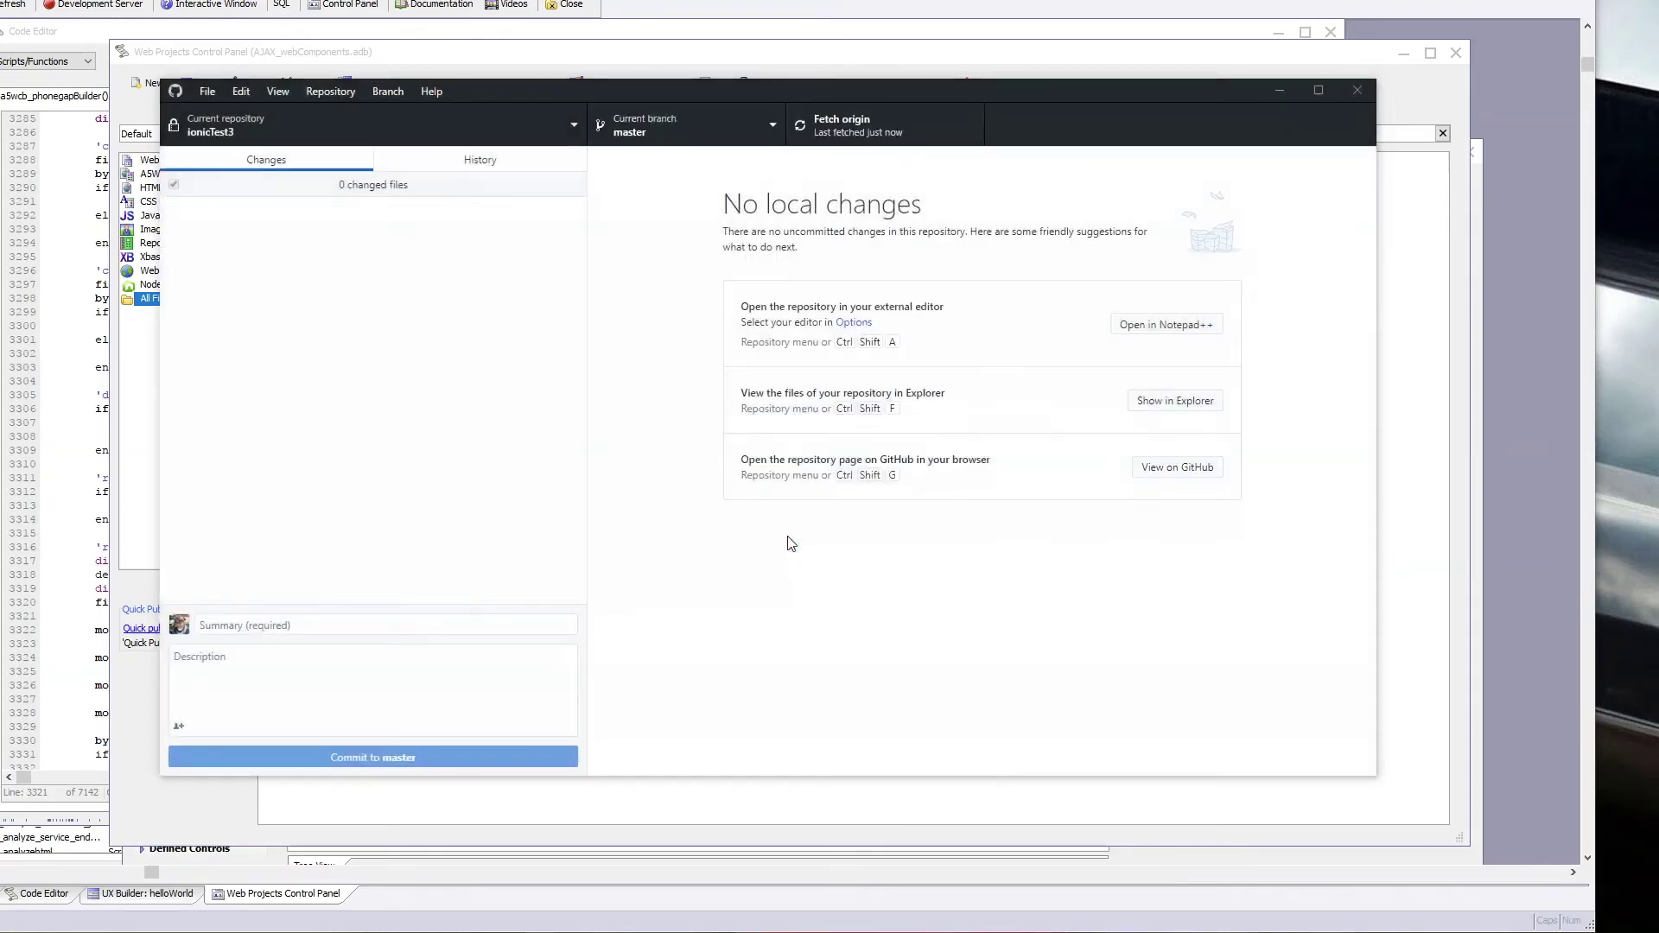
Switch to the Ionic dashboard in the browser and create a new personal app named testApp2.
{"action": "left_click", "coordinate": [1381, 274]}
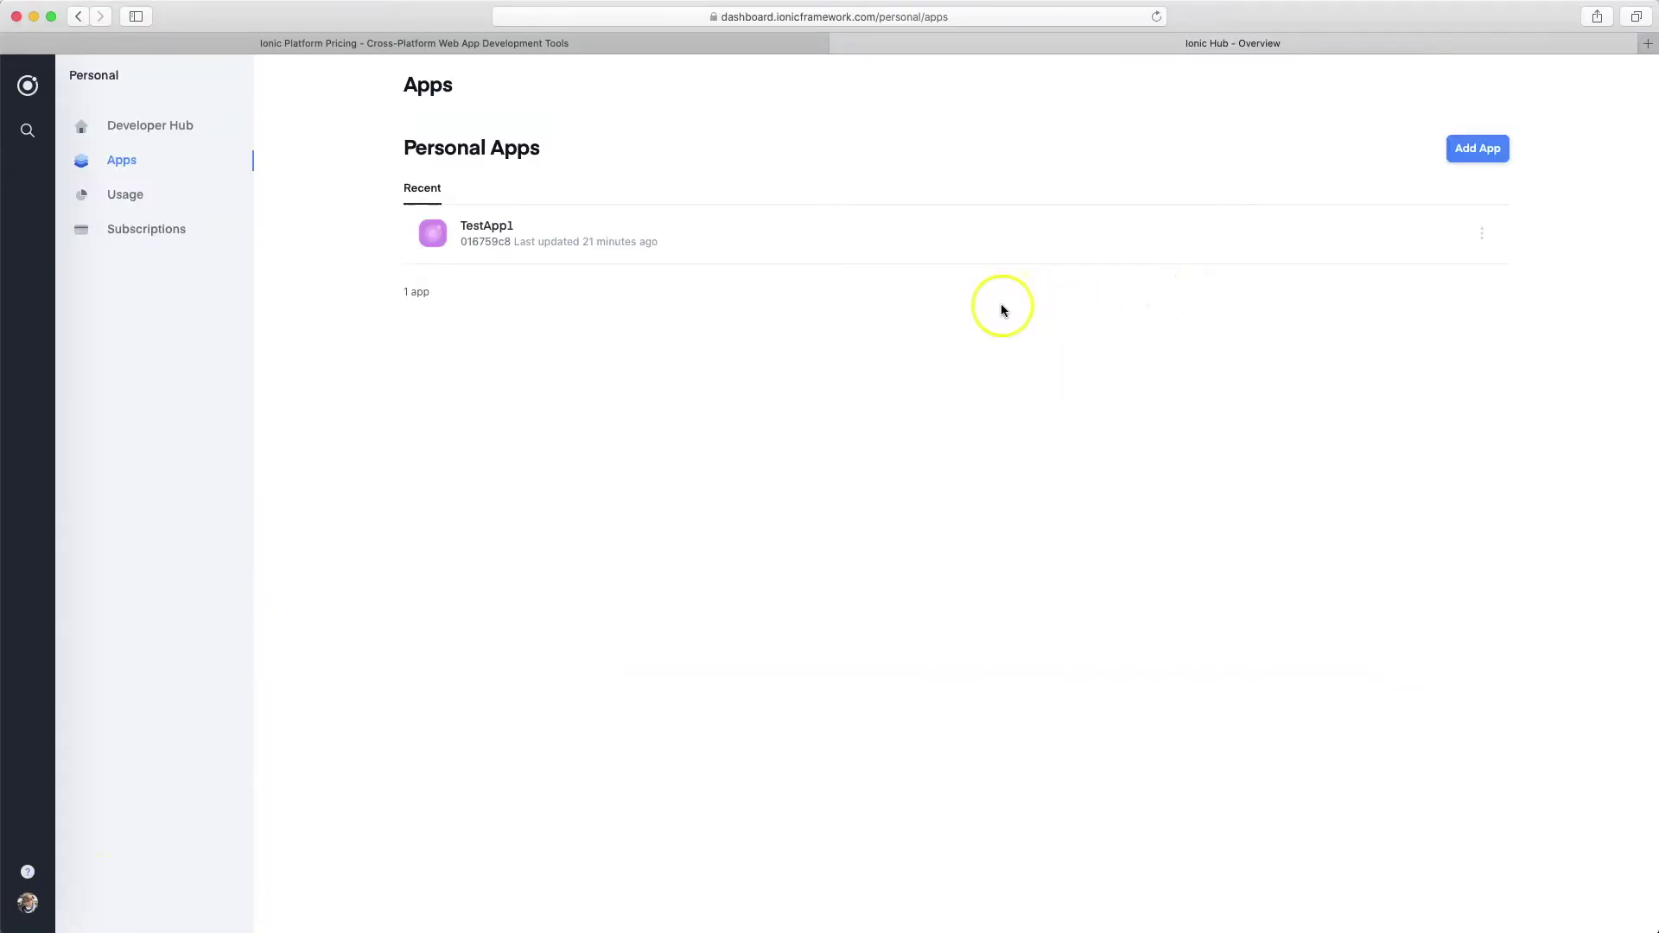
{"action": "left_click", "coordinate": [1478, 148]}
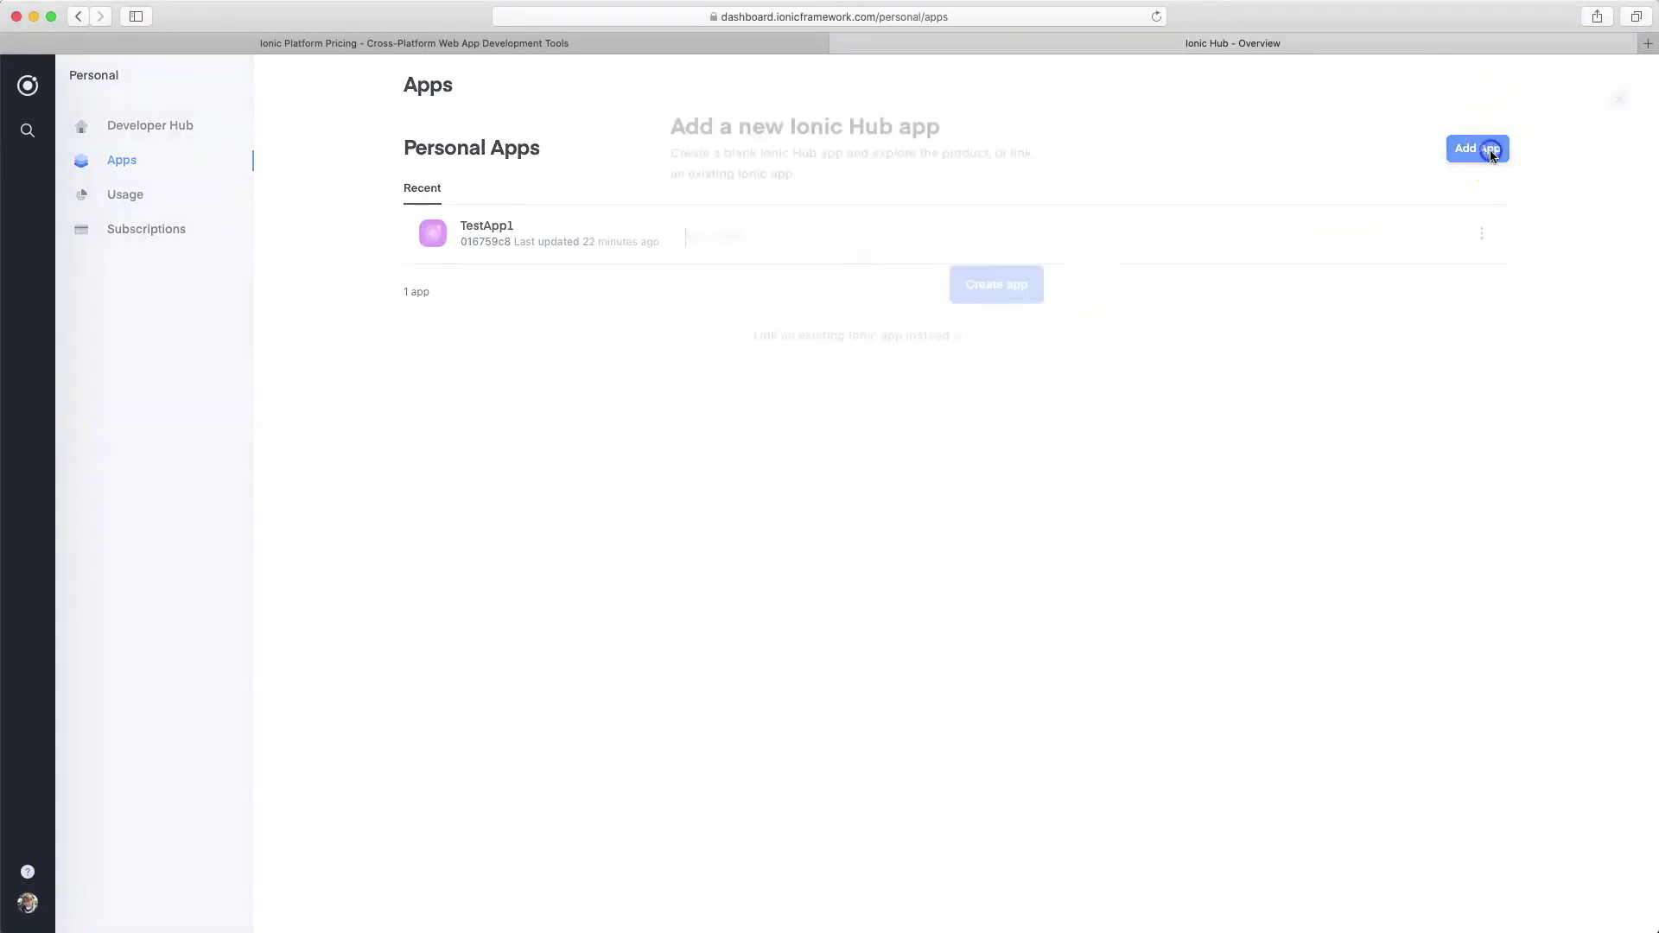
{"action": "left_click", "coordinate": [775, 227]}
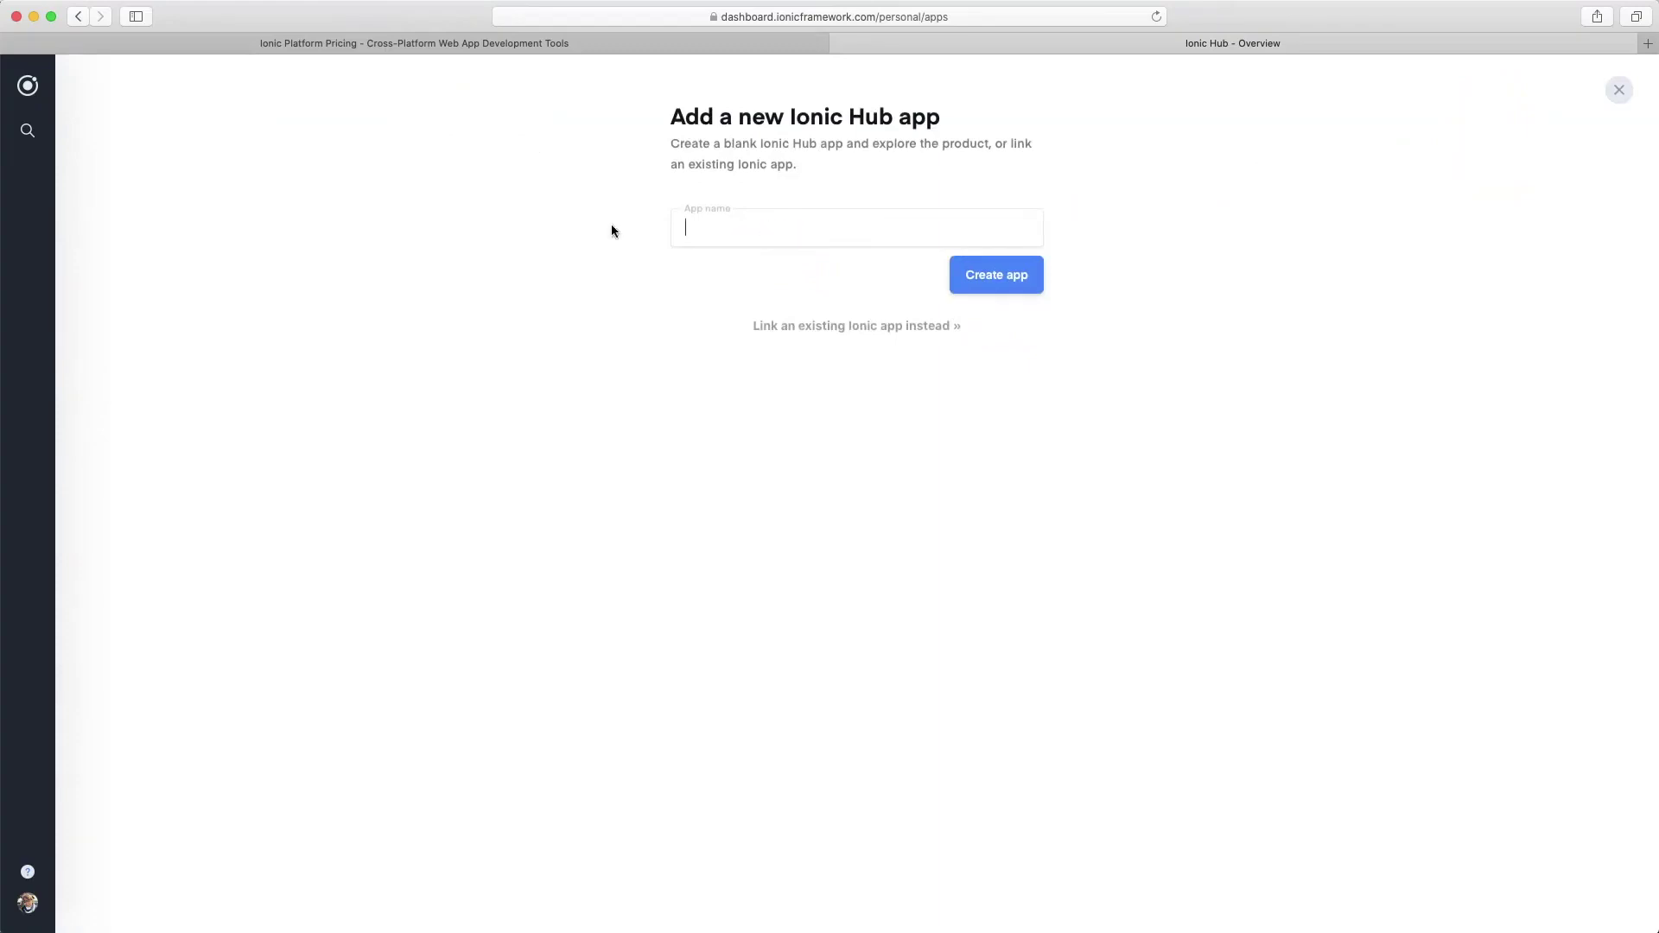
{"action": "type", "text": "testApp2"}
{"action": "left_click", "coordinate": [1007, 271]}
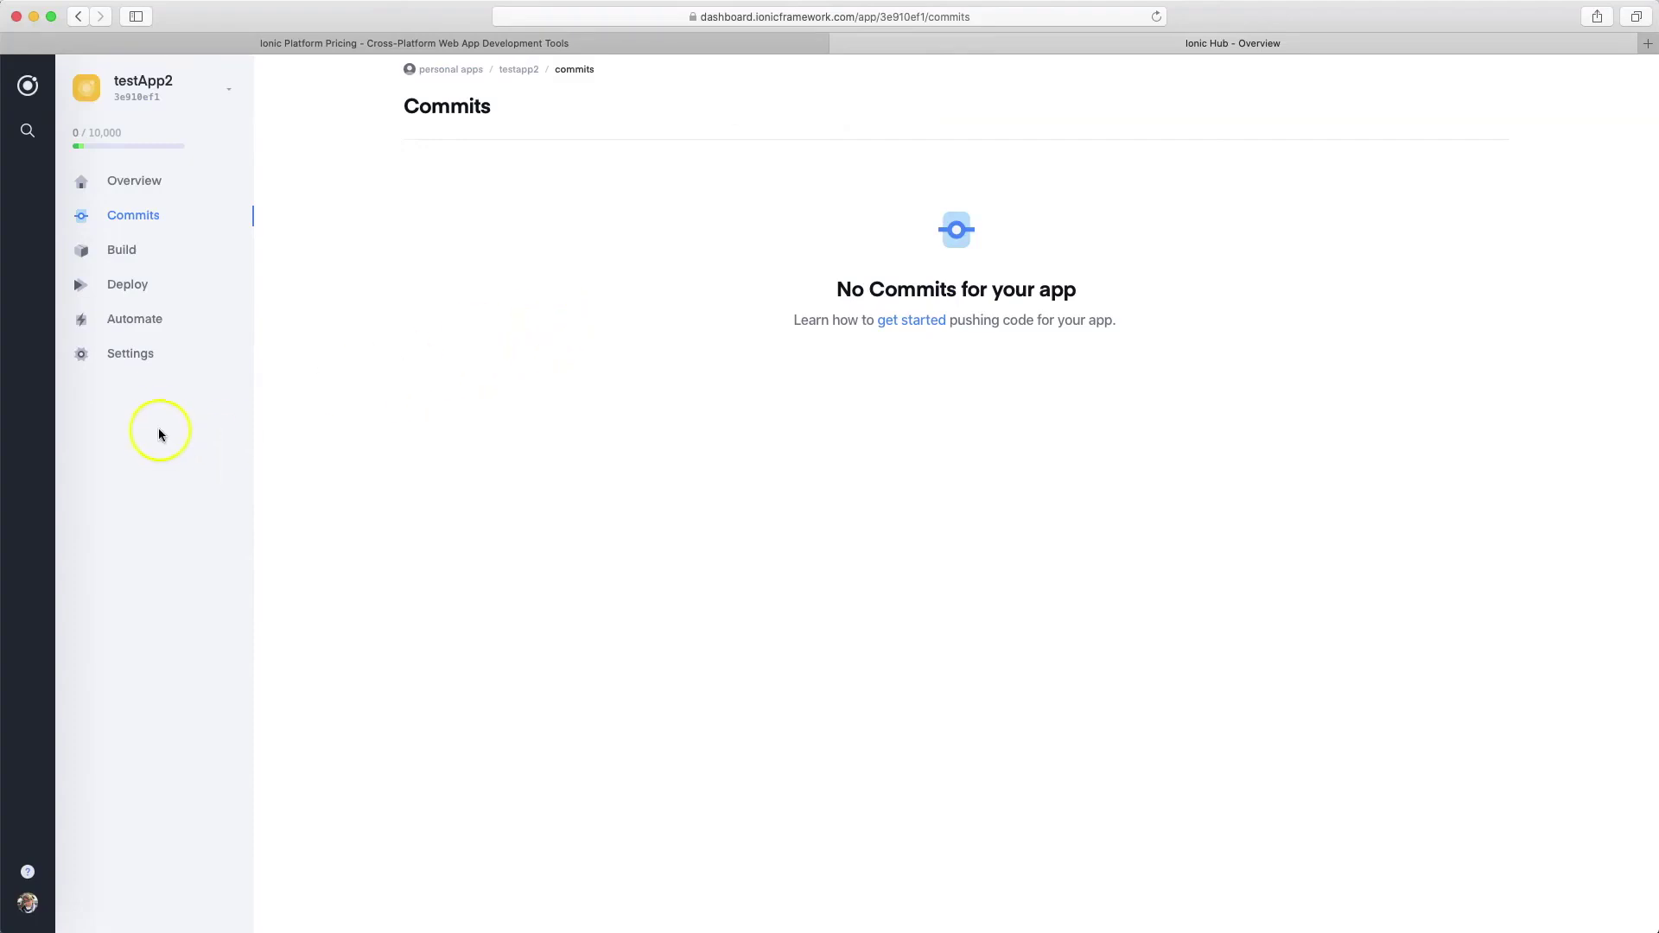
Connect testApp2 to the ionicTest3 repository on GitHub in its Git settings and view the app's commits.
{"action": "left_click", "coordinate": [133, 355]}
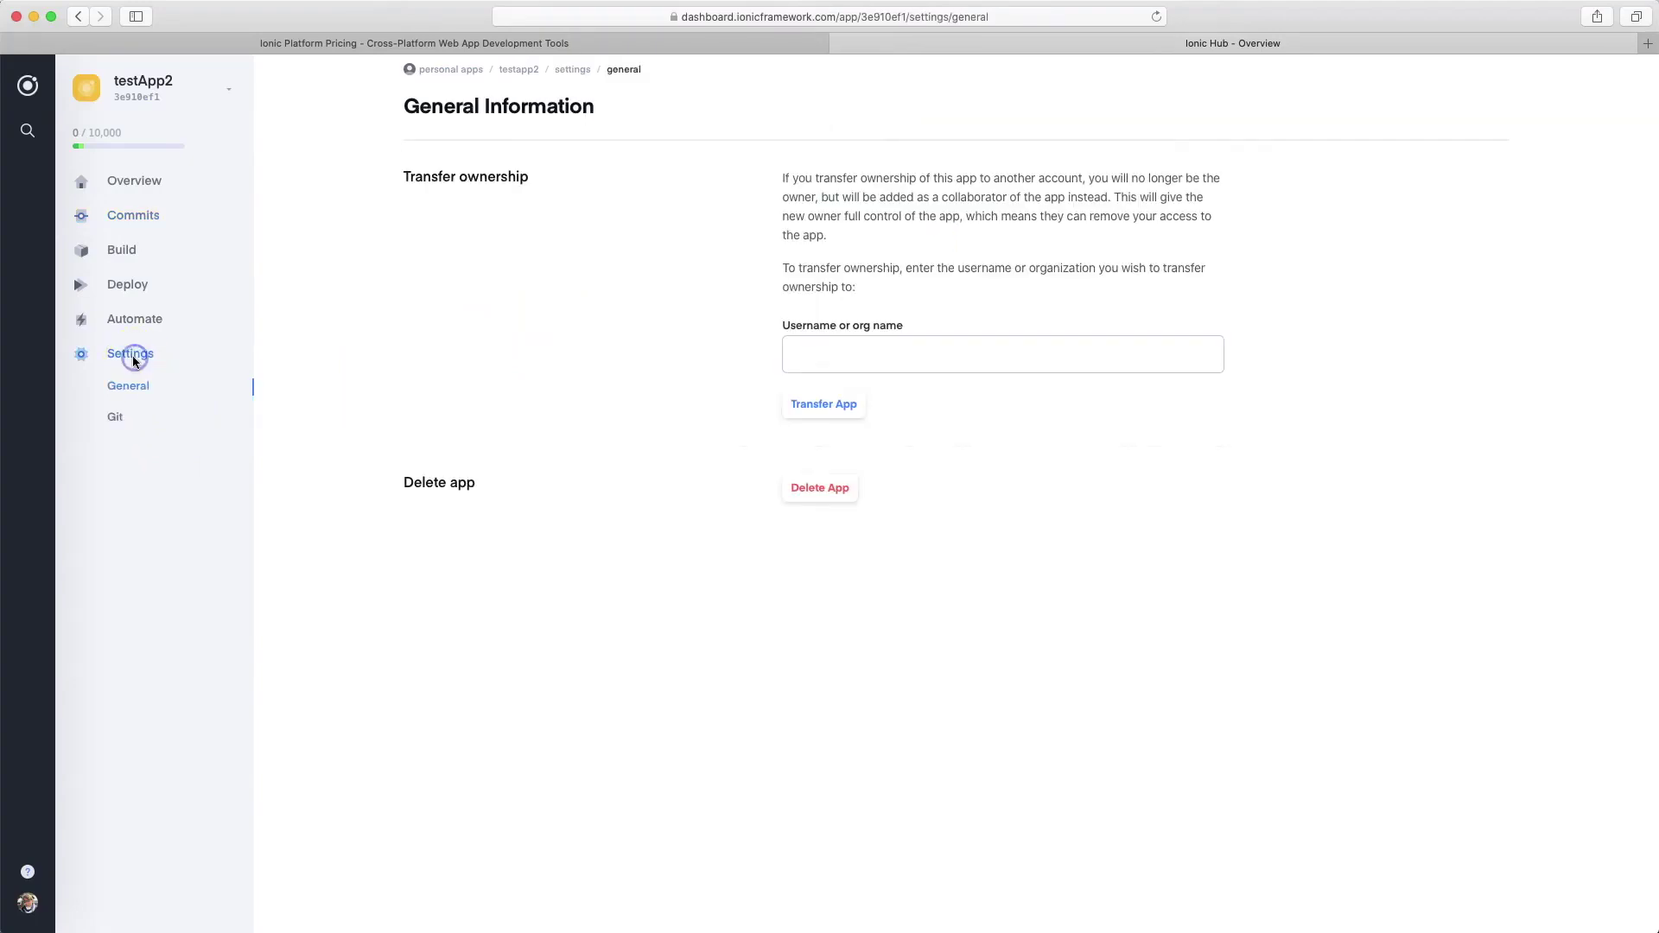
{"action": "left_click", "coordinate": [117, 424]}
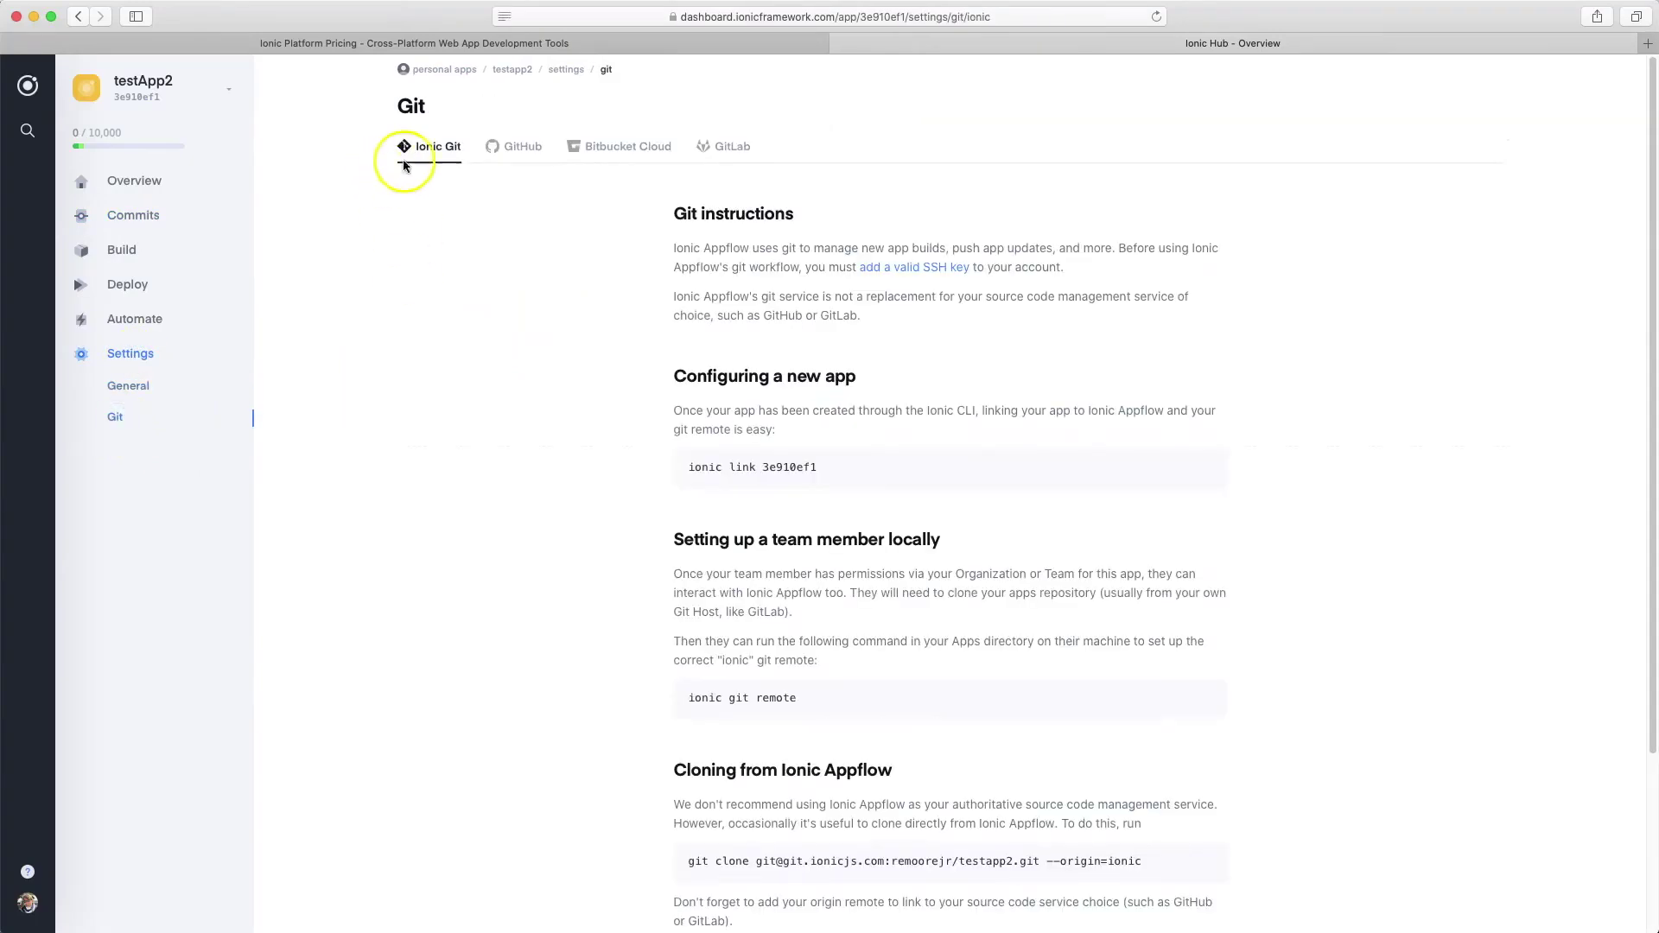
{"action": "left_click", "coordinate": [521, 152]}
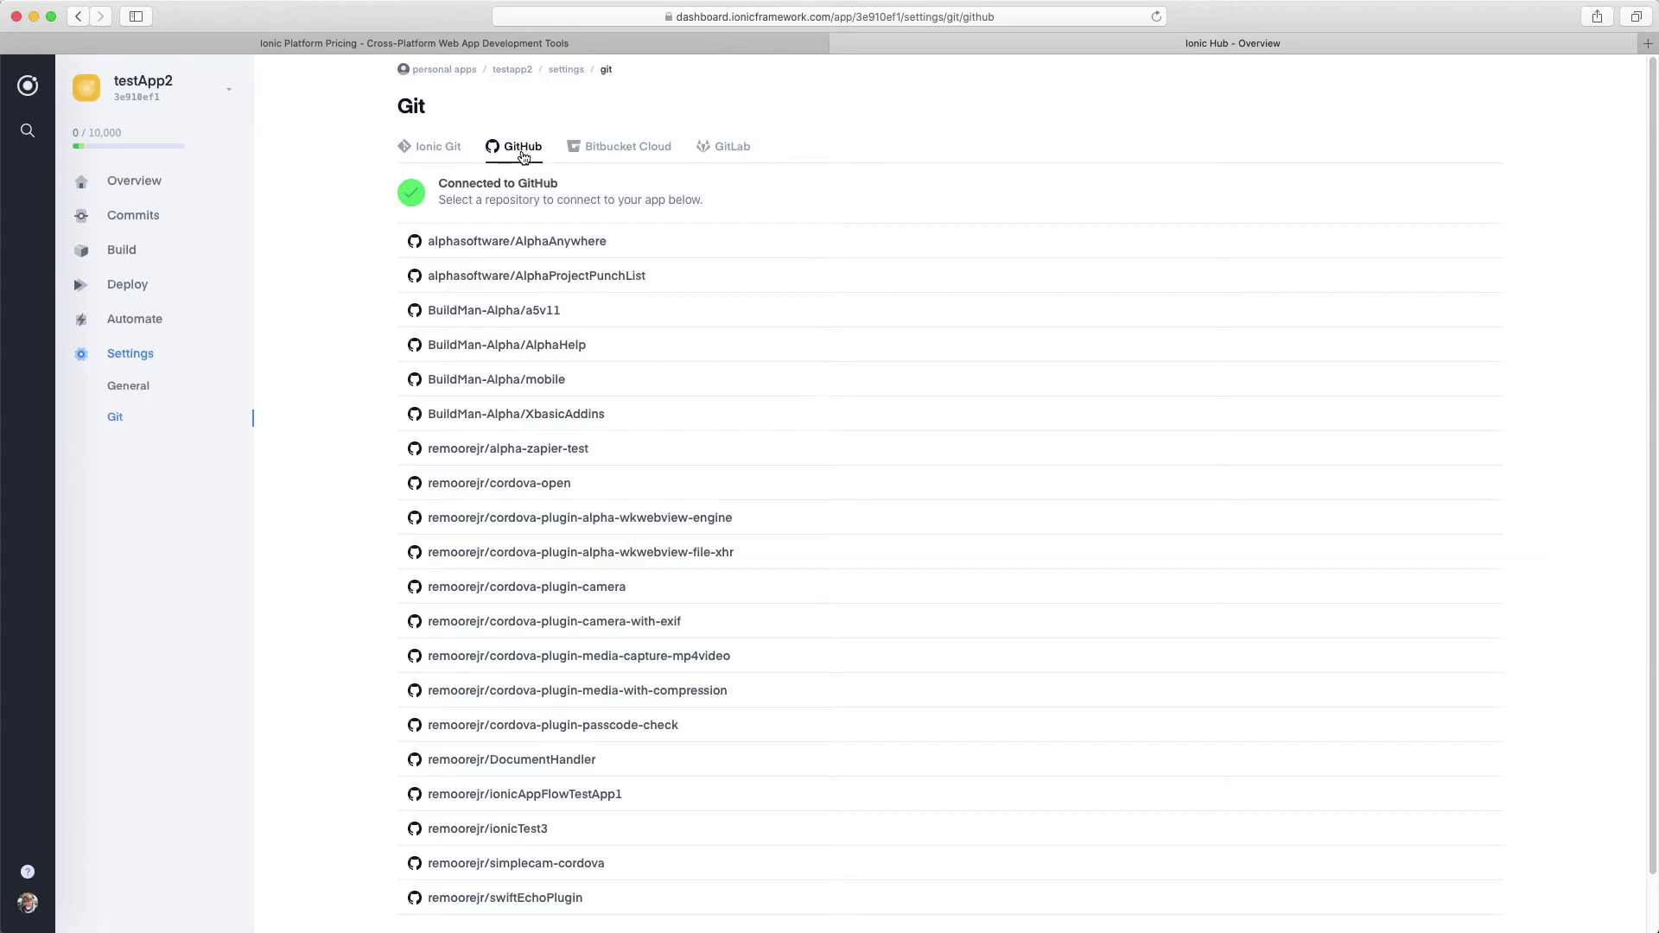
{"action": "scroll", "coordinate": [725, 389], "scroll_direction": "down", "scroll_amount": 1}
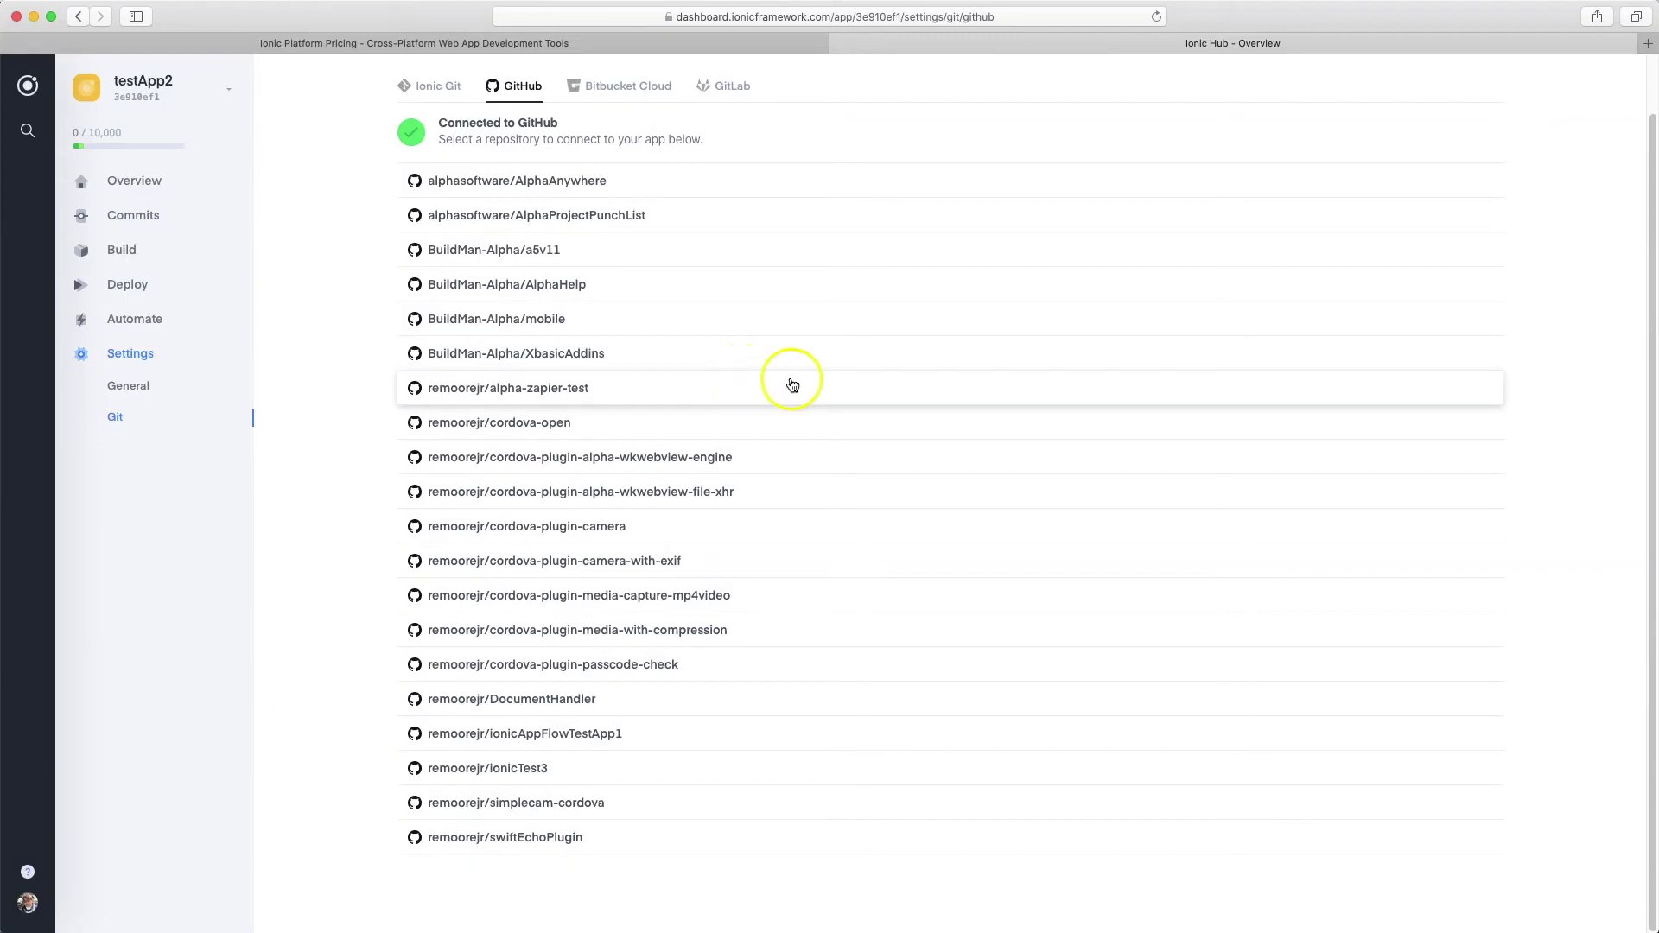
{"action": "left_click", "coordinate": [504, 783]}
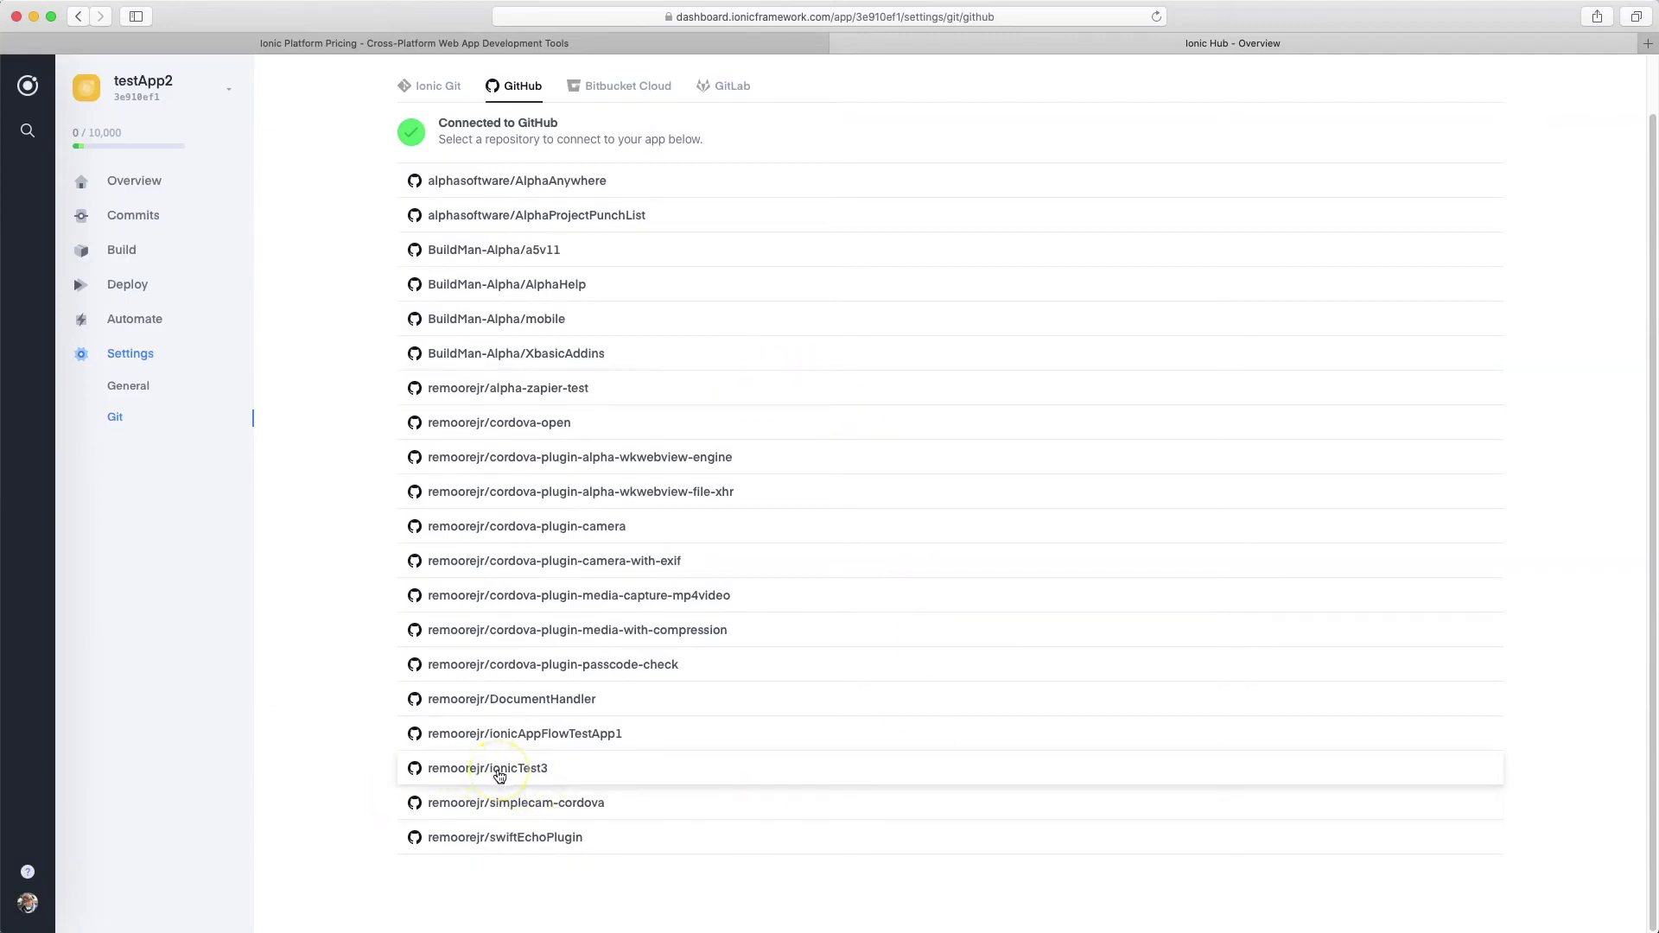
{"action": "left_click", "coordinate": [499, 774]}
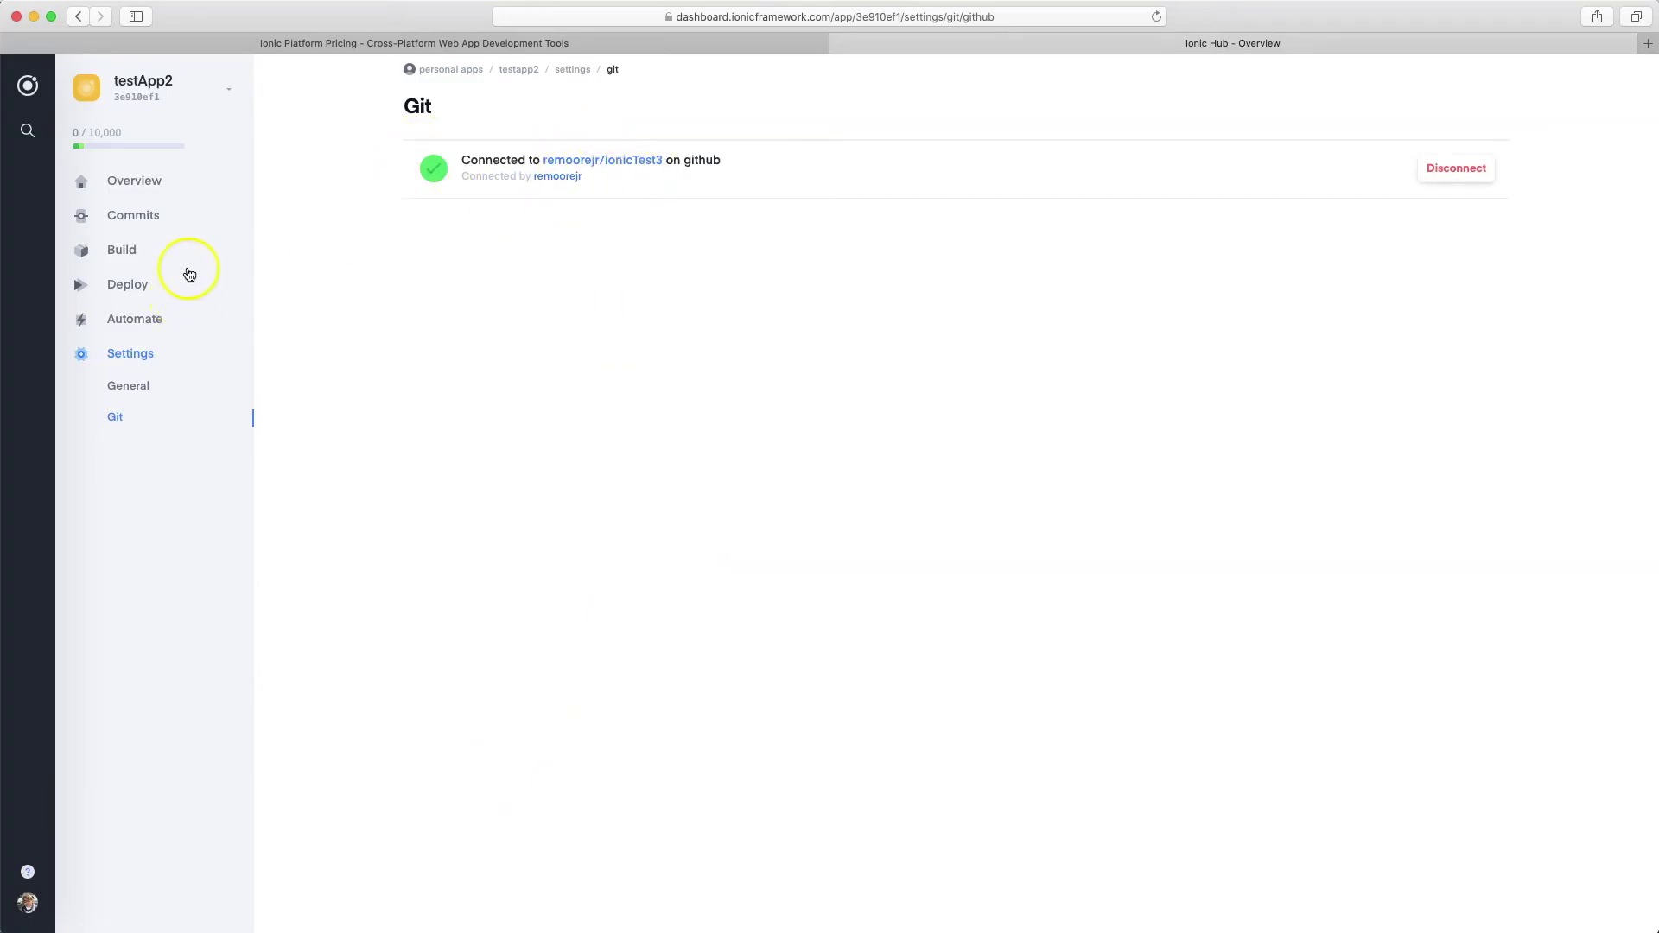
{"action": "left_click", "coordinate": [143, 219]}
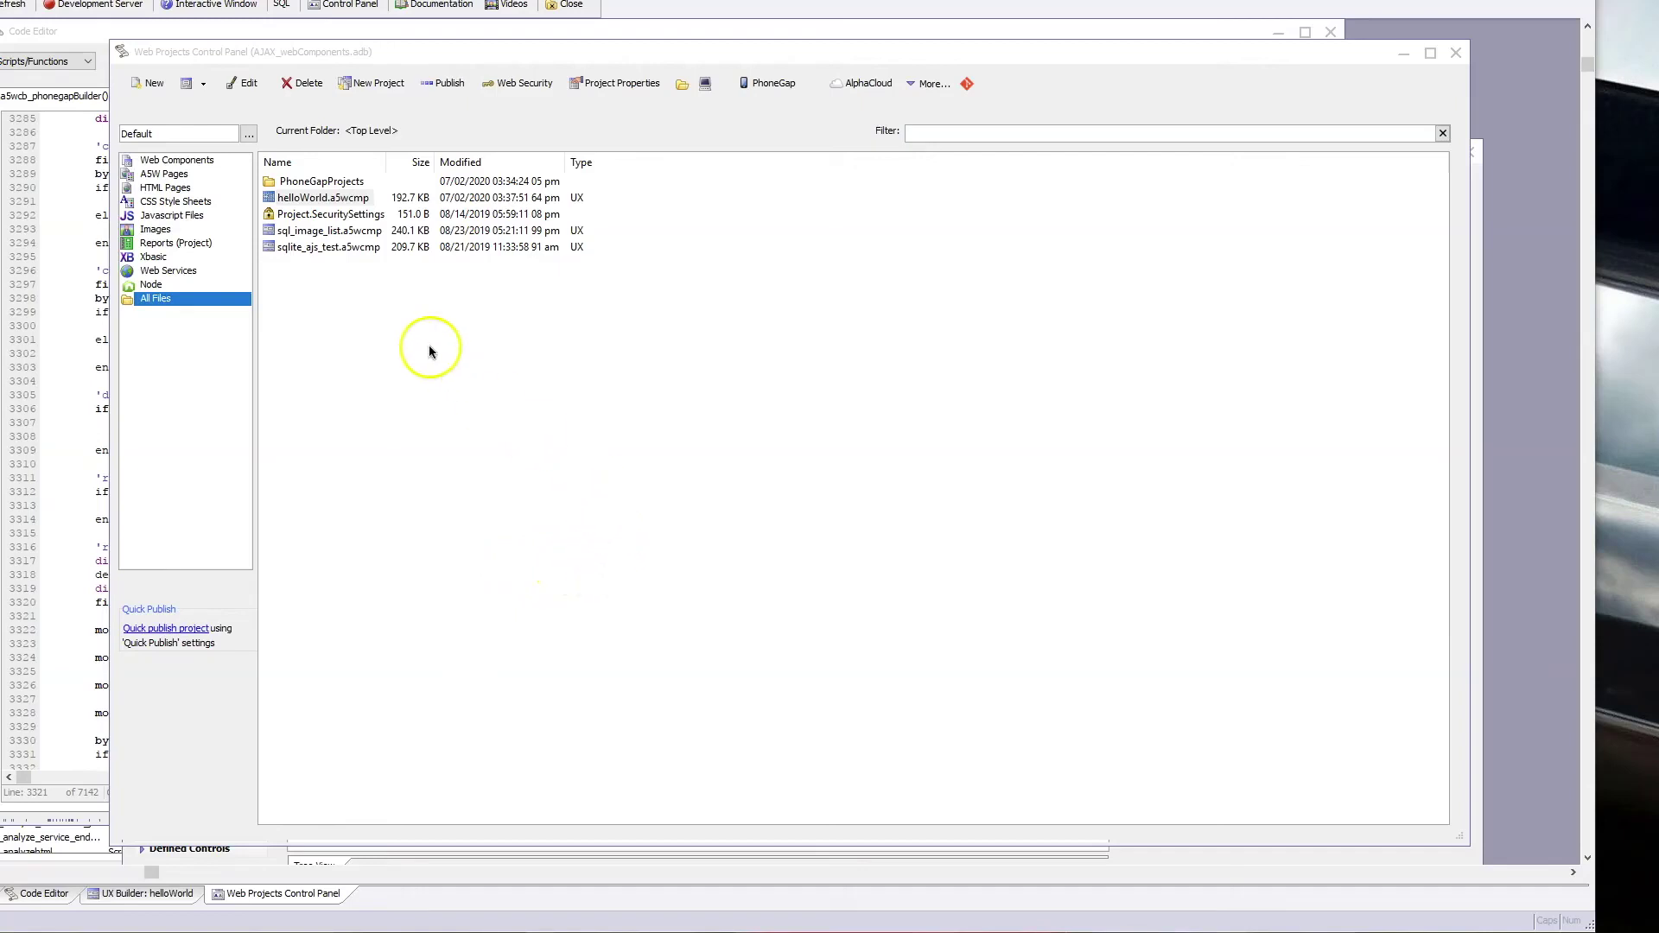
In Alpha Anywhere, change the helloWorld component's static text to "Hello World Rev 2" and save the component.
{"action": "double_click", "coordinate": [335, 197]}
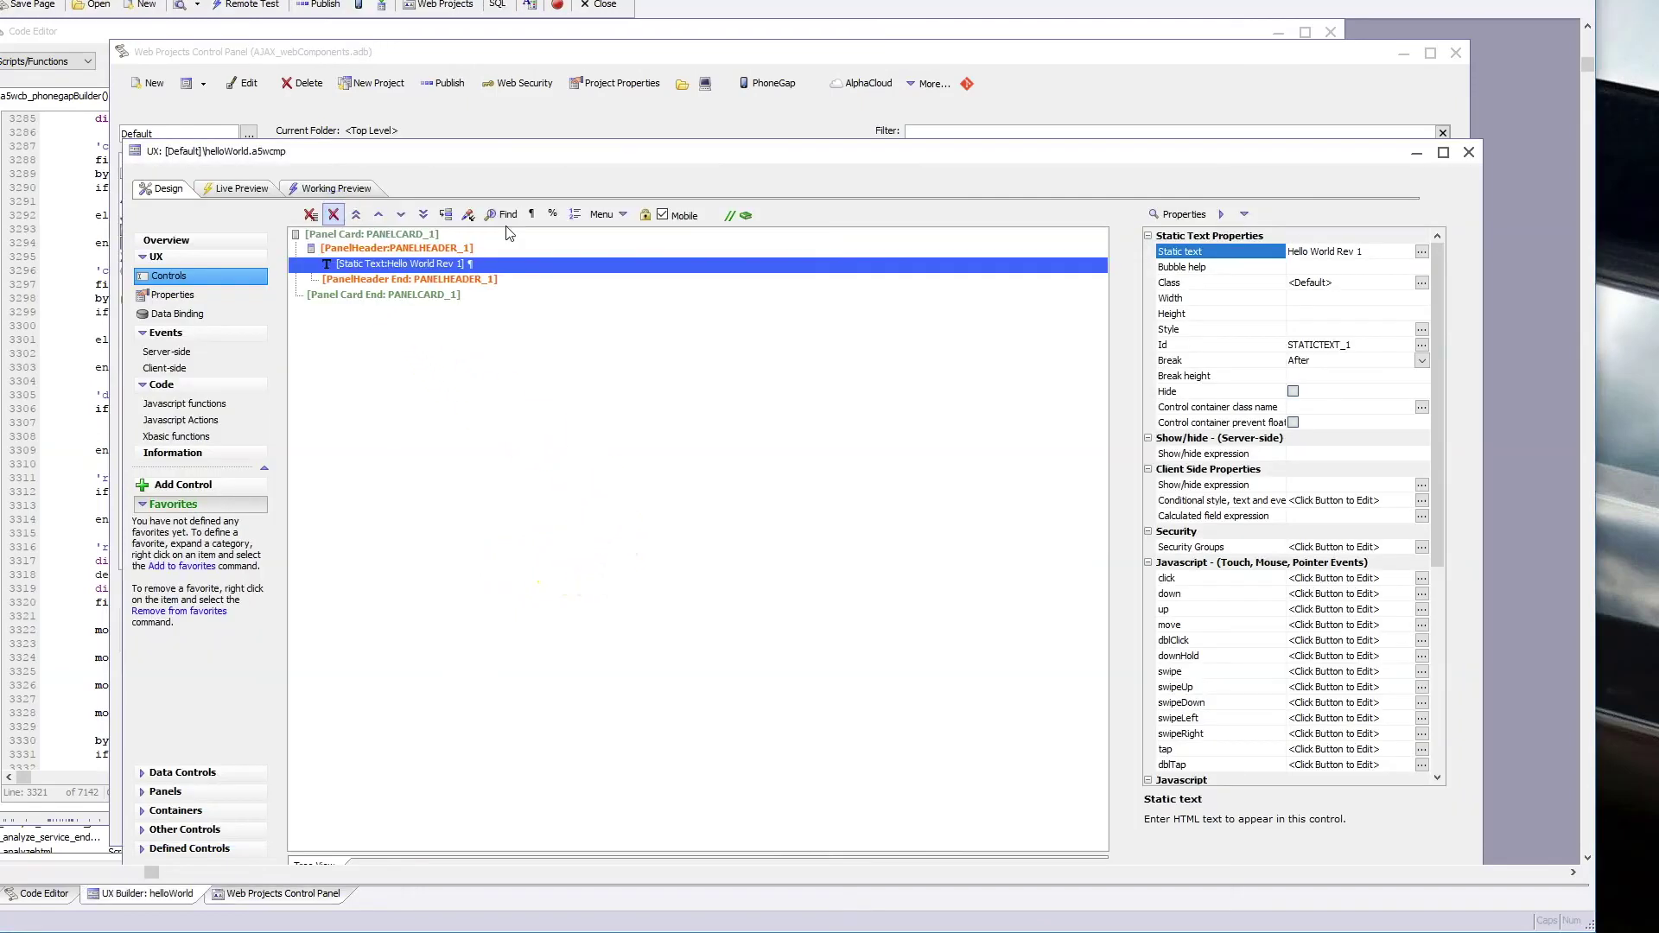
{"action": "left_click", "coordinate": [1422, 252]}
{"action": "left_click", "coordinate": [516, 329]}
{"action": "type", "text": "2"}
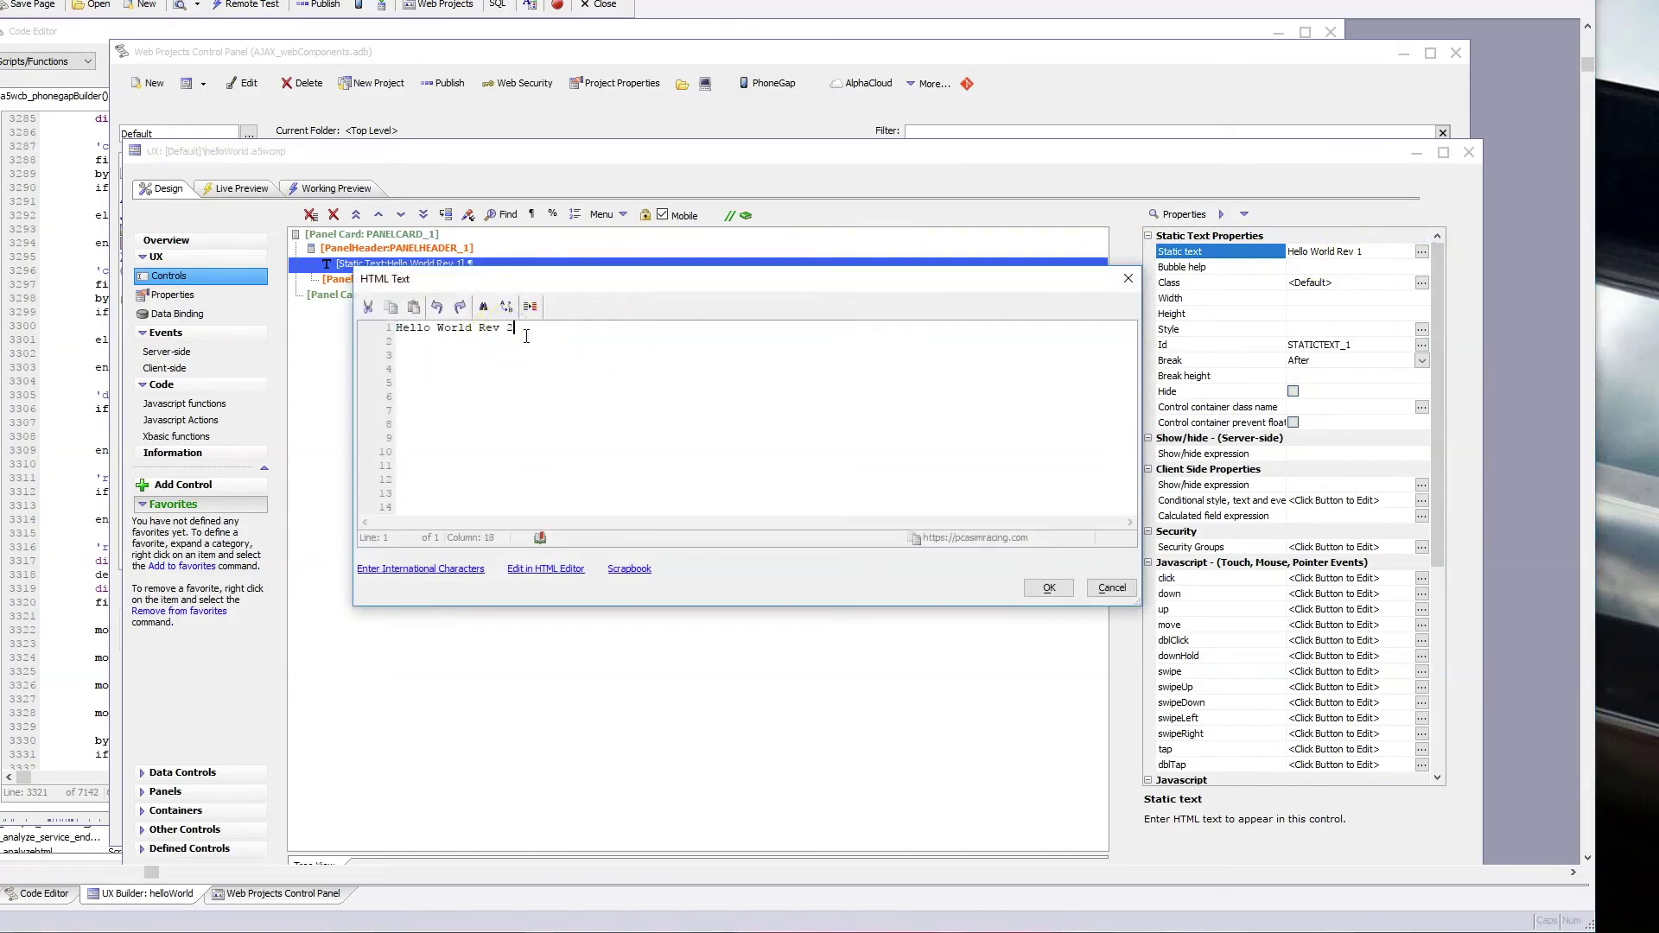
{"action": "left_click", "coordinate": [1059, 591]}
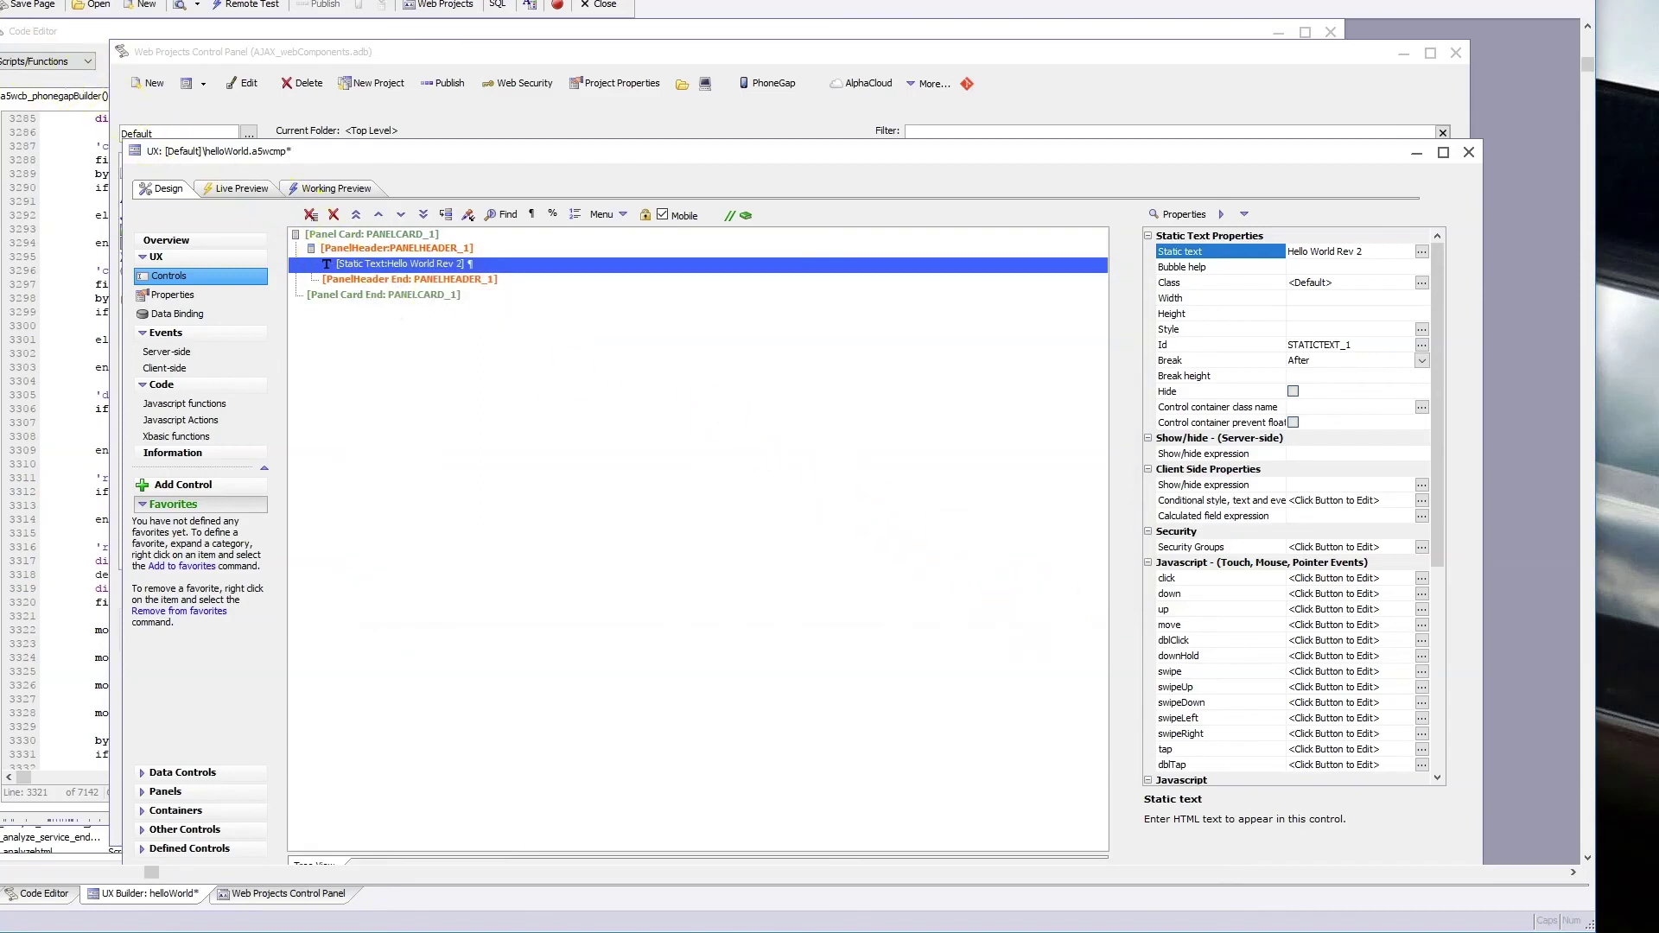
{"action": "key", "text": "ctrl+s"}
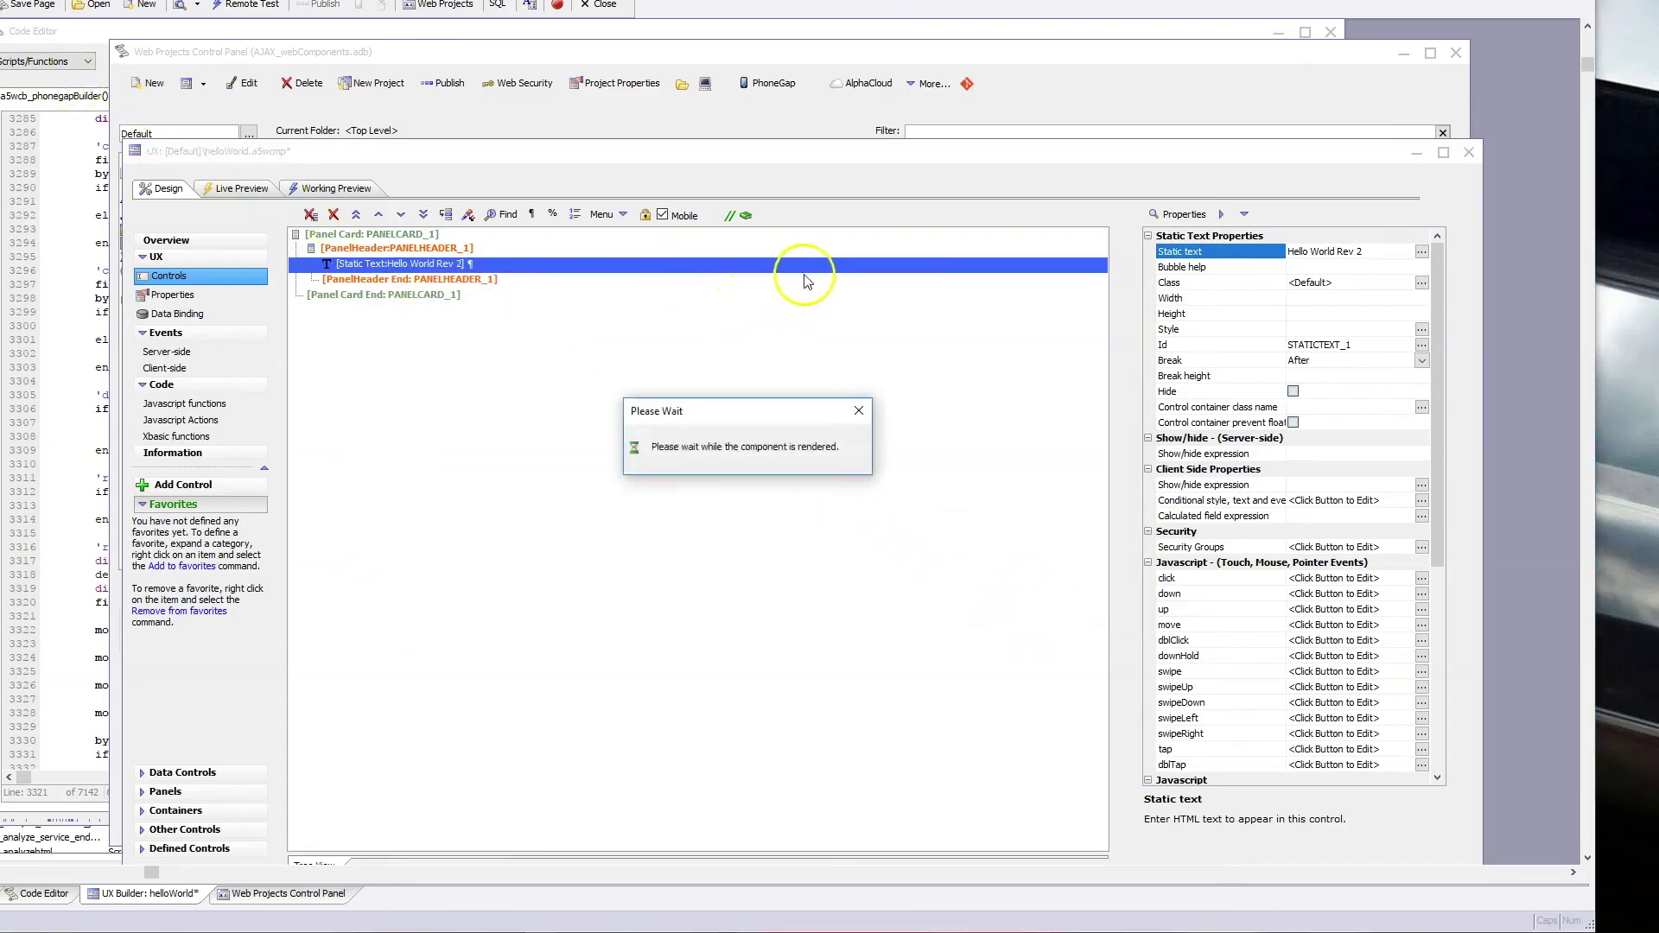
Disable Generate iOS Storyboard Launch Images in the ionicTest3 PhoneGap project, and save and build it for Ionic Appflow.
{"action": "left_click", "coordinate": [770, 84]}
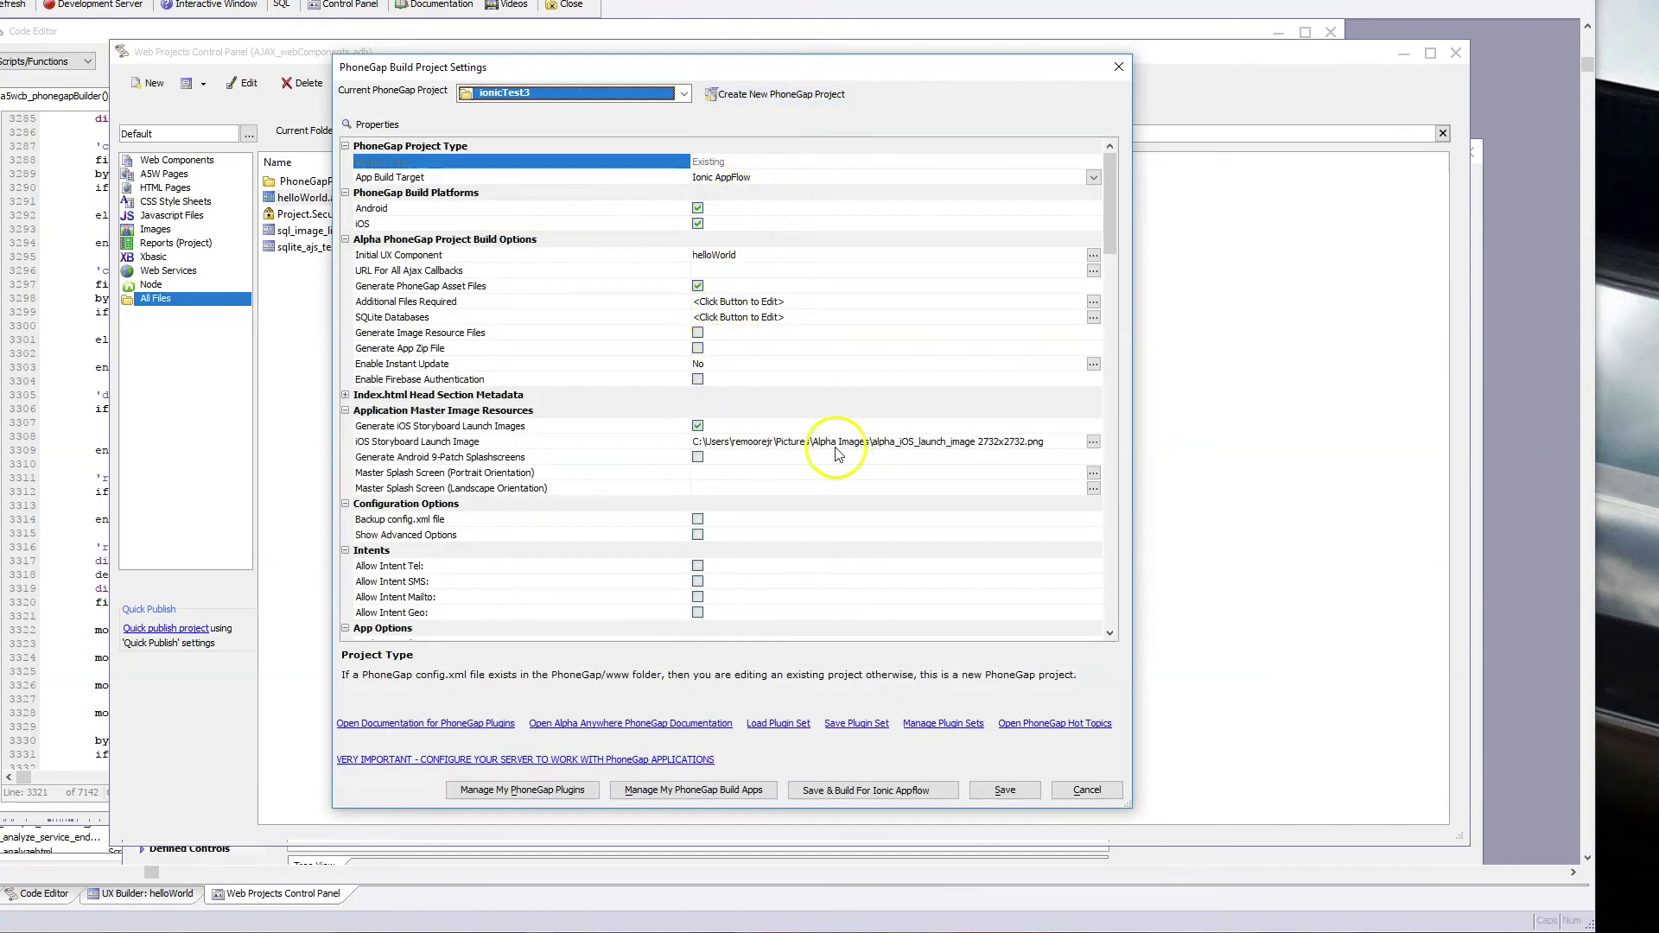
{"action": "left_click", "coordinate": [699, 427]}
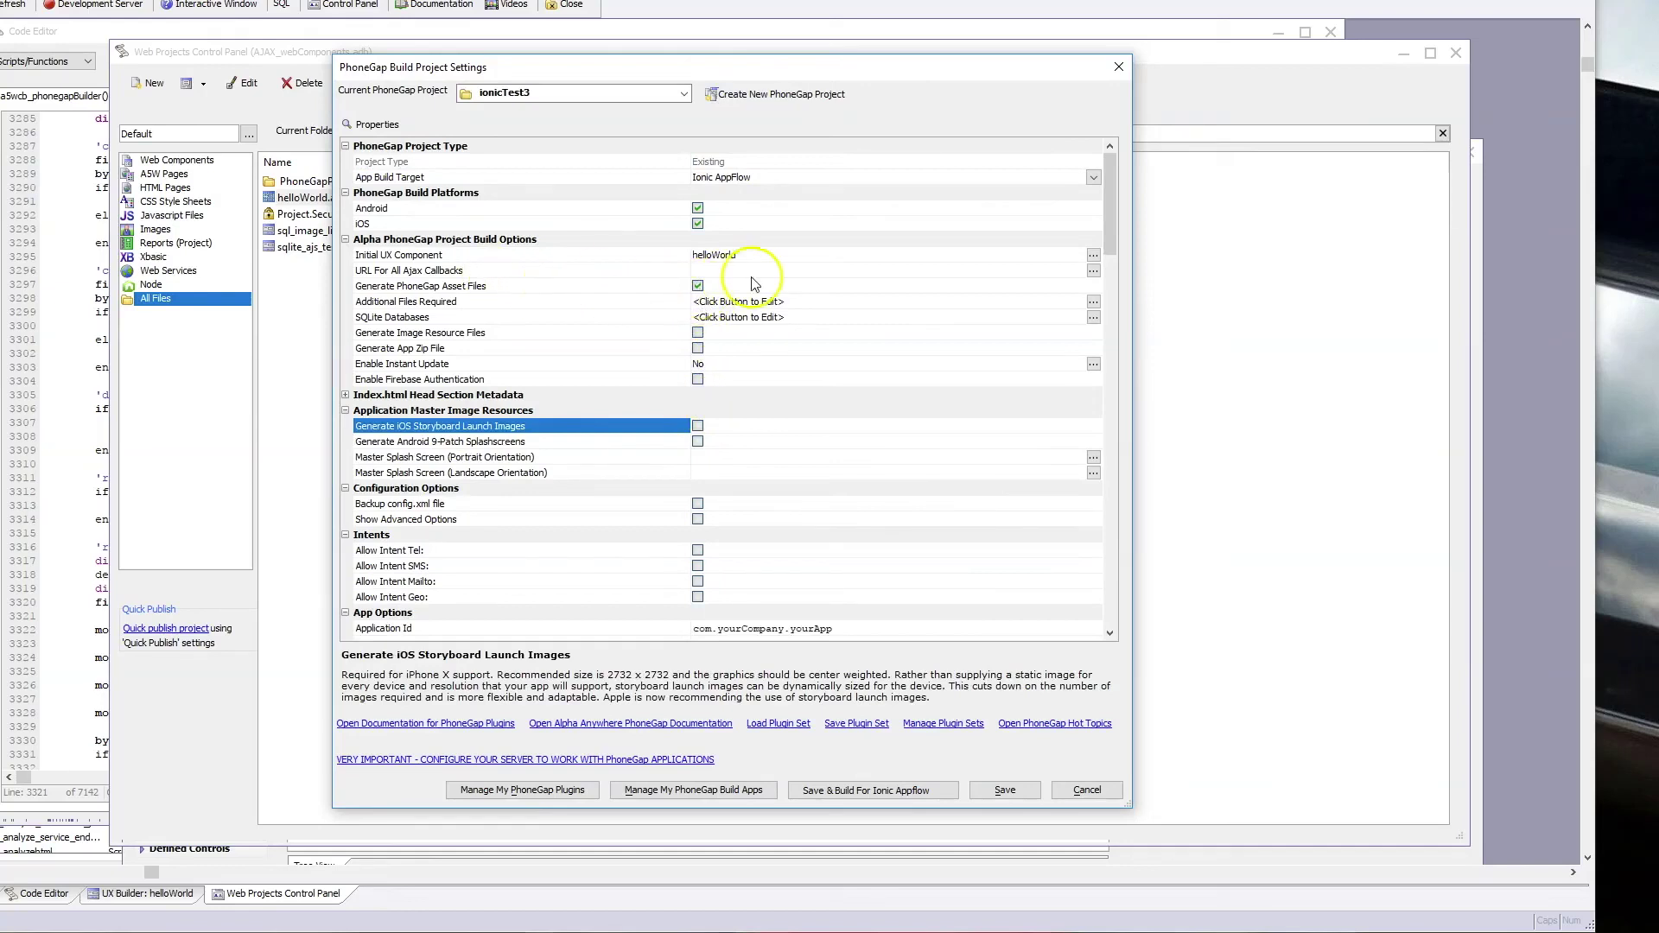
{"action": "left_click", "coordinate": [896, 790]}
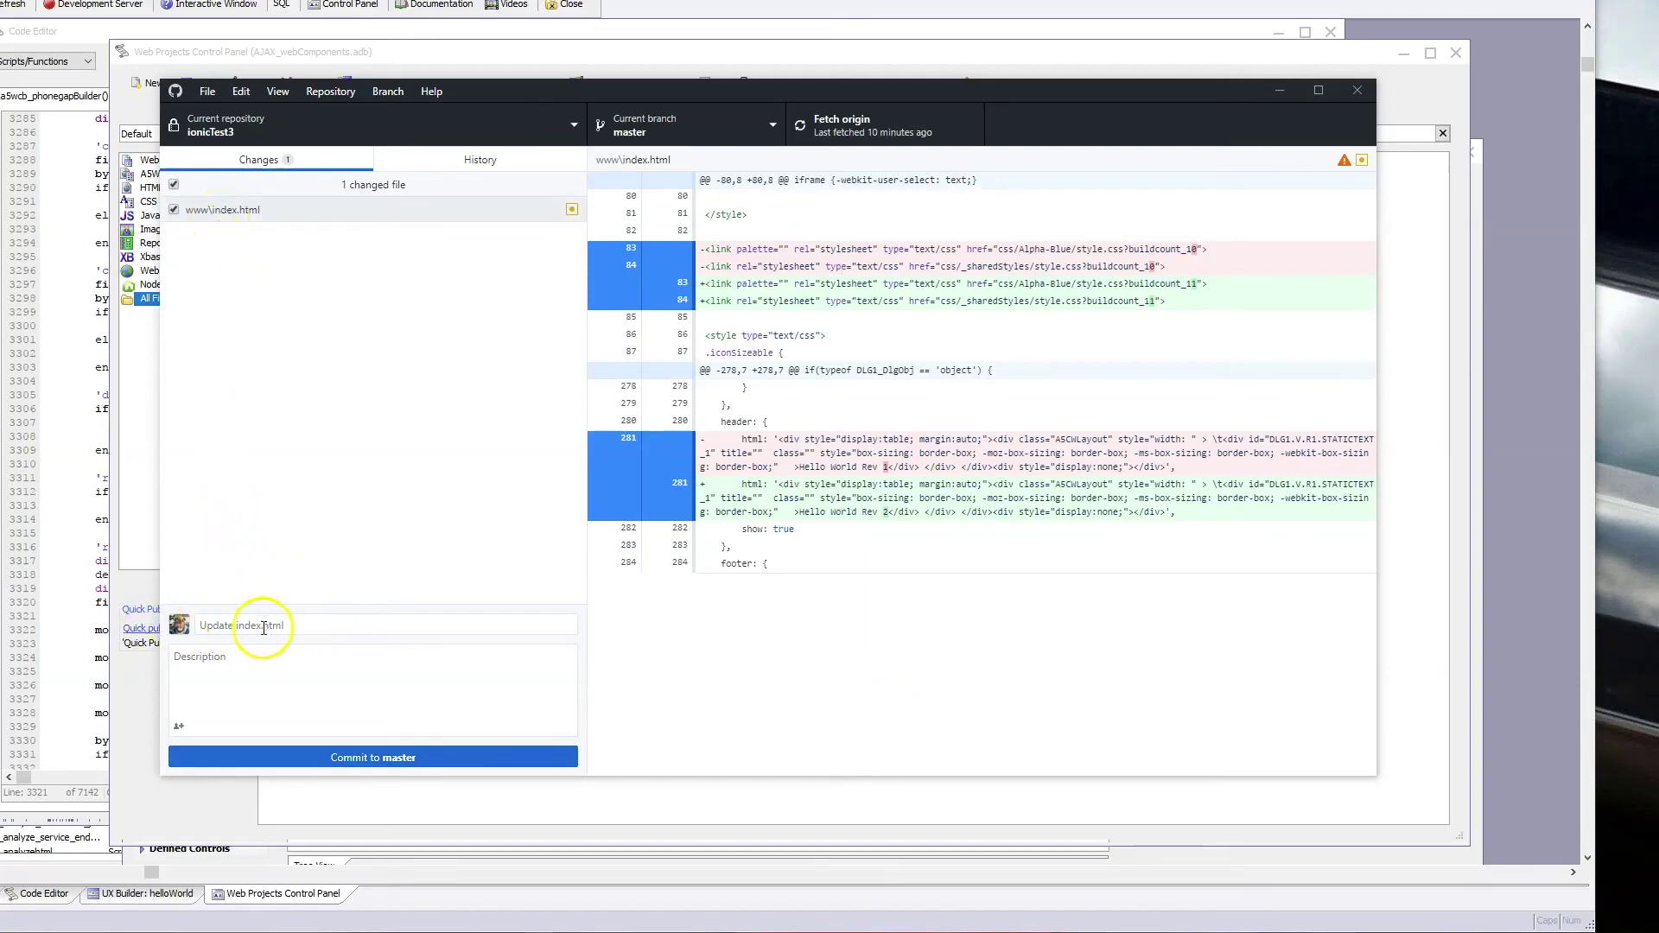
In GitHub Desktop, commit the changed www\index.html to master and push the commit to origin.
{"action": "left_click", "coordinate": [354, 756]}
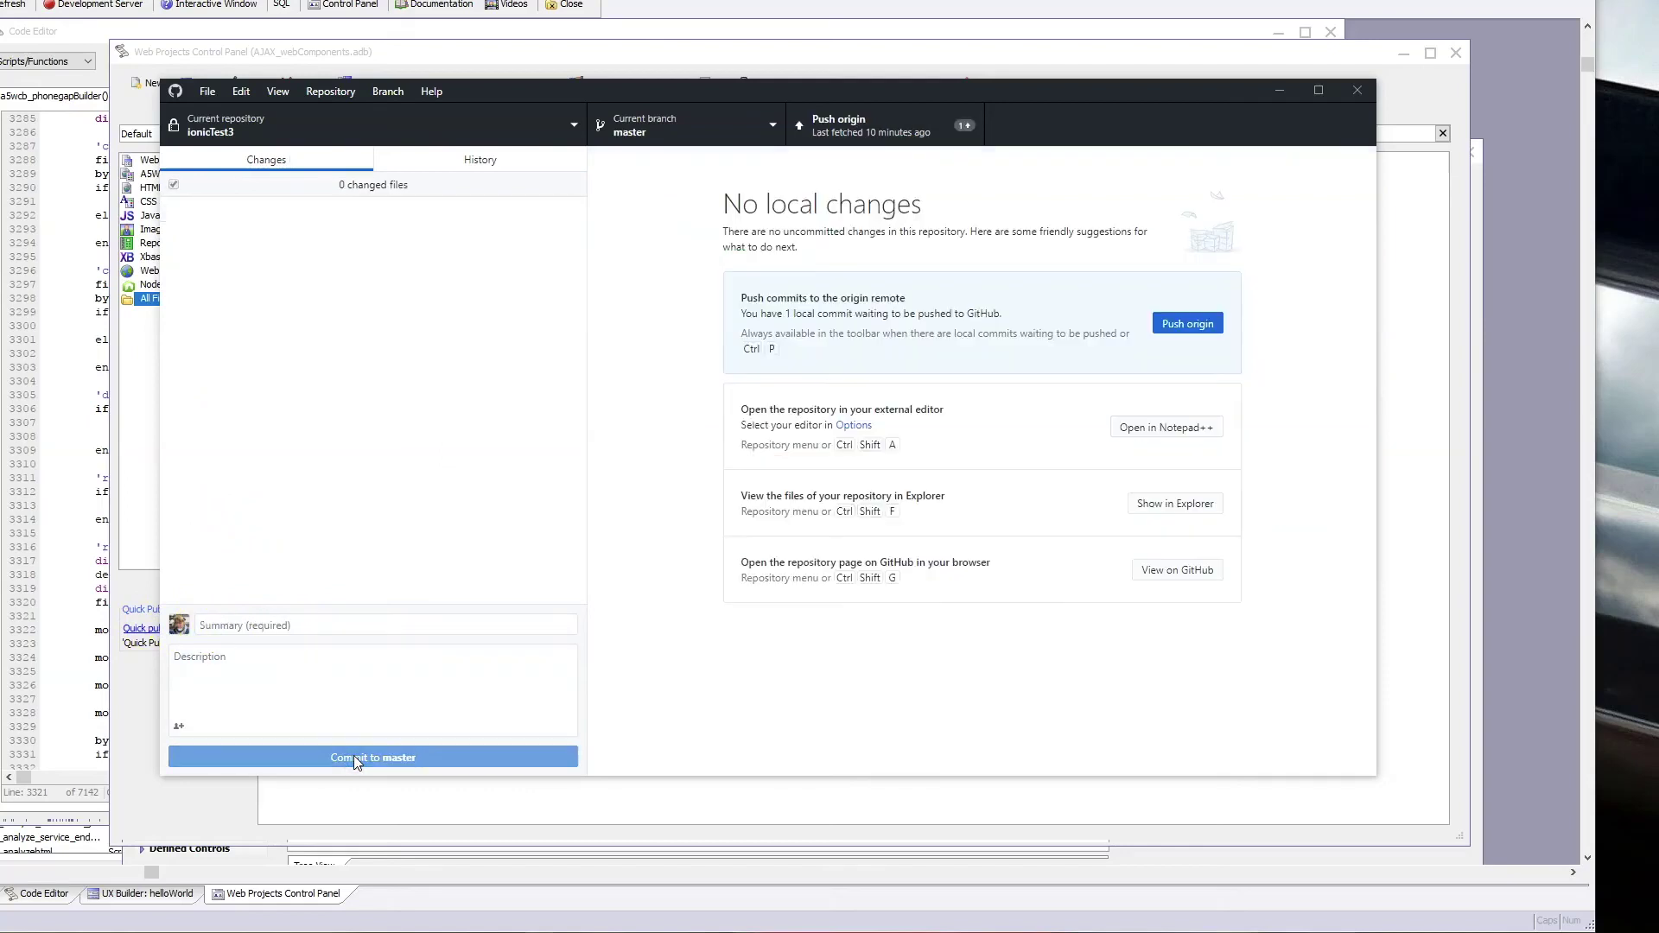
{"action": "left_click", "coordinate": [855, 130]}
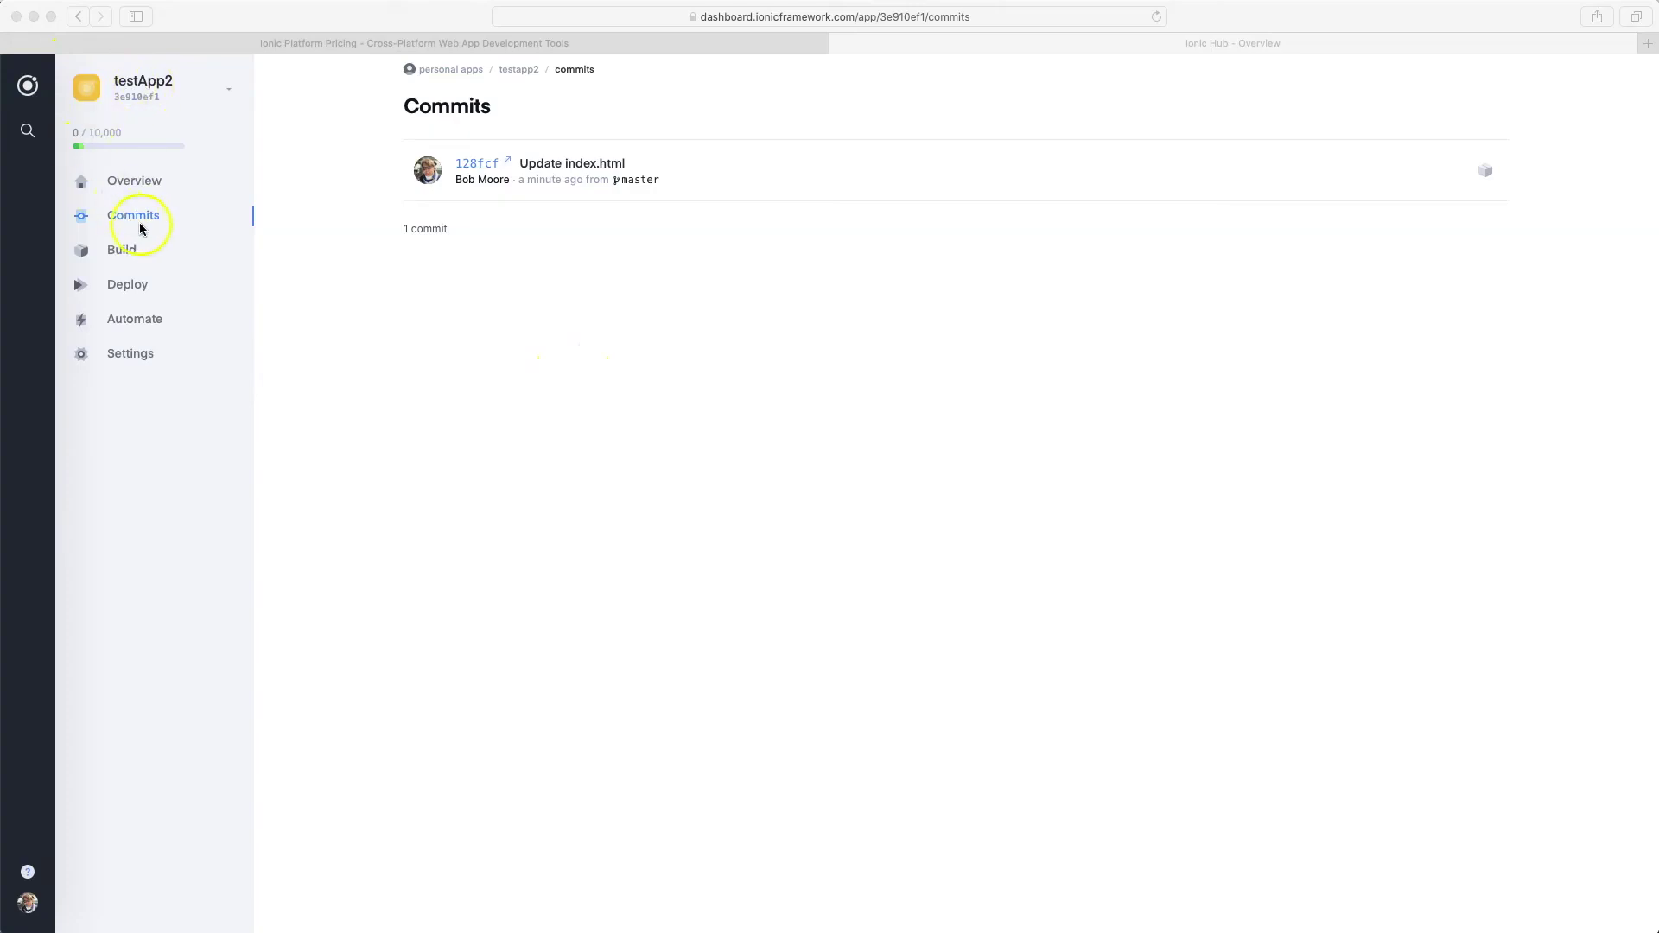
Check testApp2's commit list in Ionic Appflow and examine the "Update index.html" commit's changes on GitHub.
{"action": "left_click", "coordinate": [135, 183]}
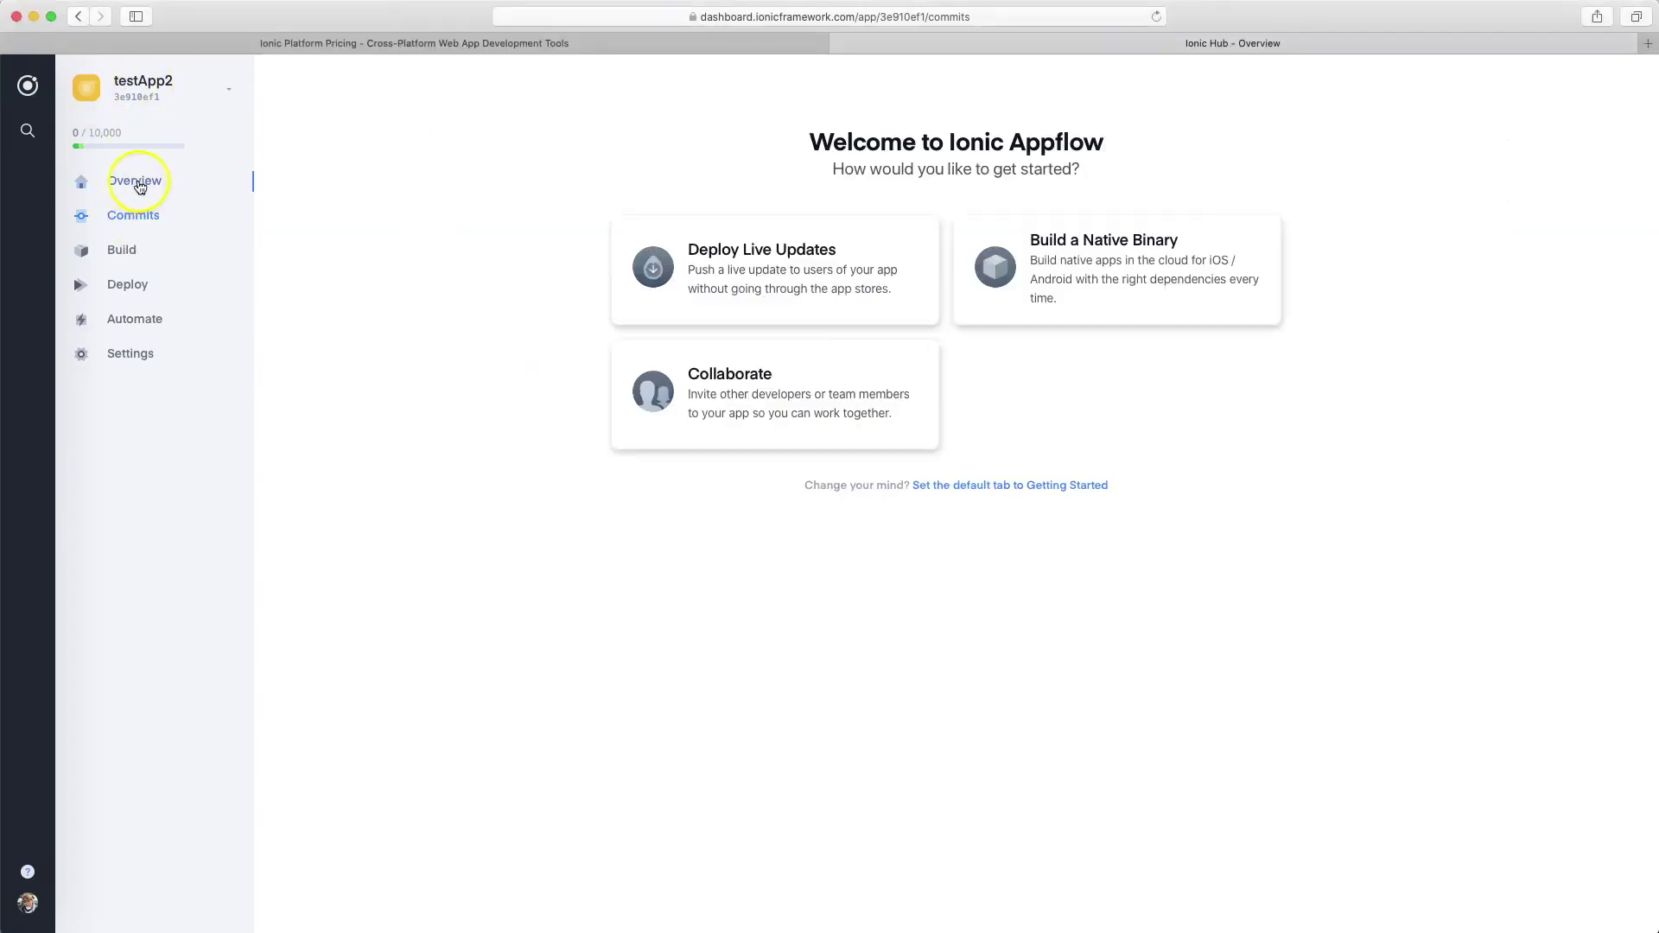
{"action": "left_click", "coordinate": [137, 215]}
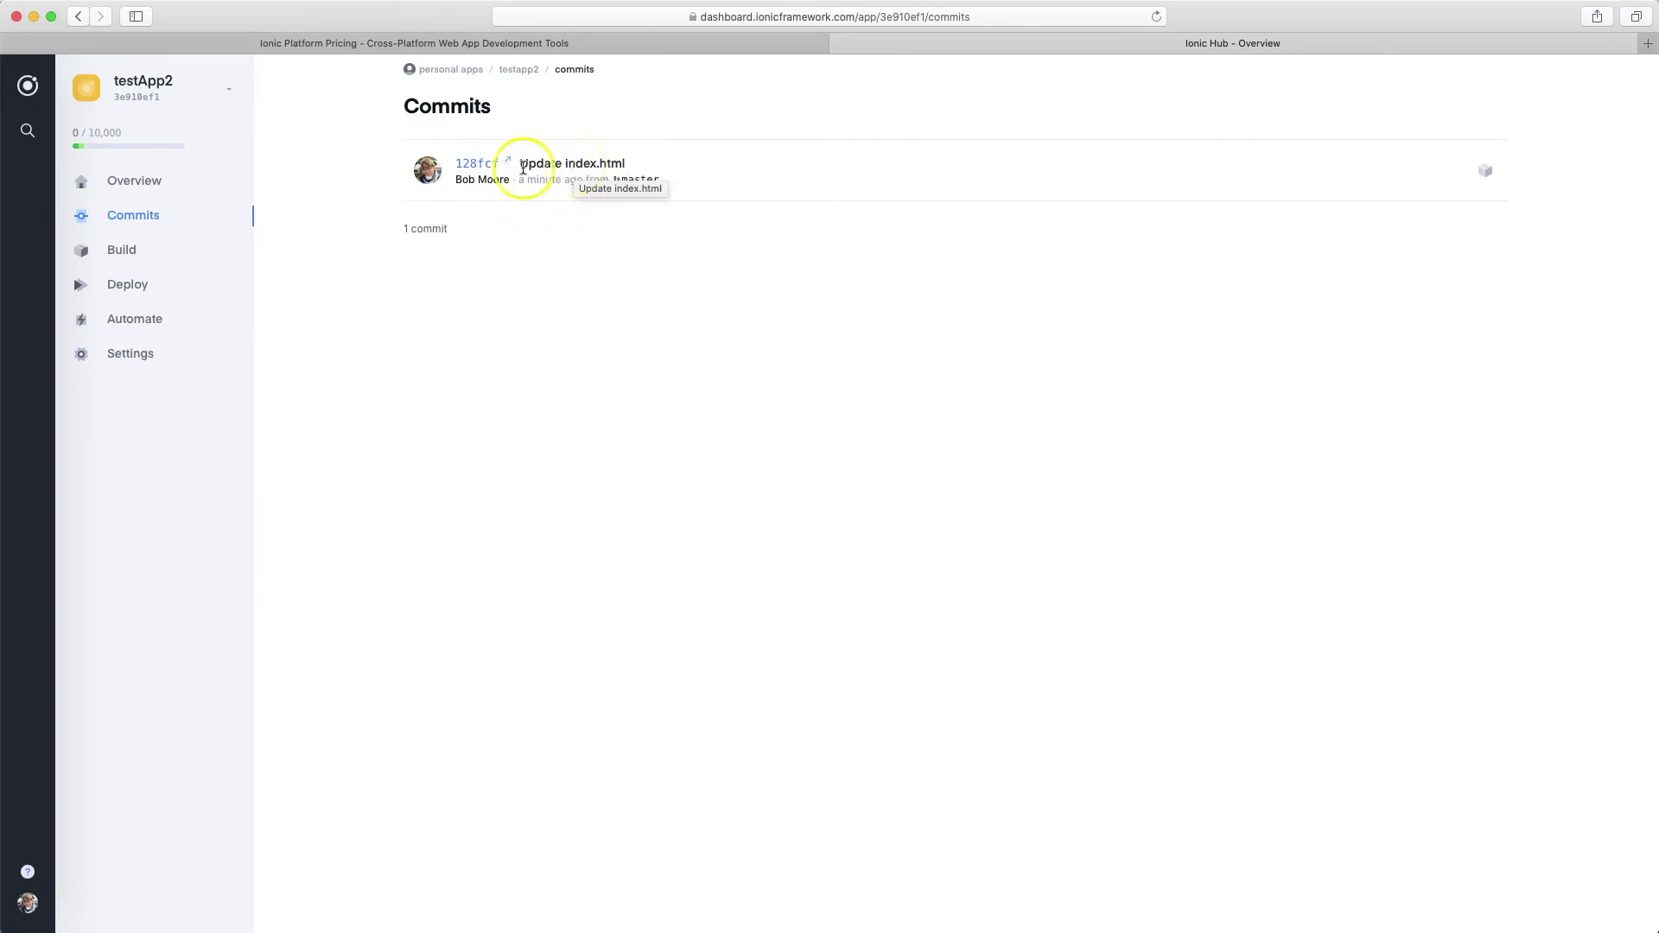
{"action": "left_click", "coordinate": [485, 167]}
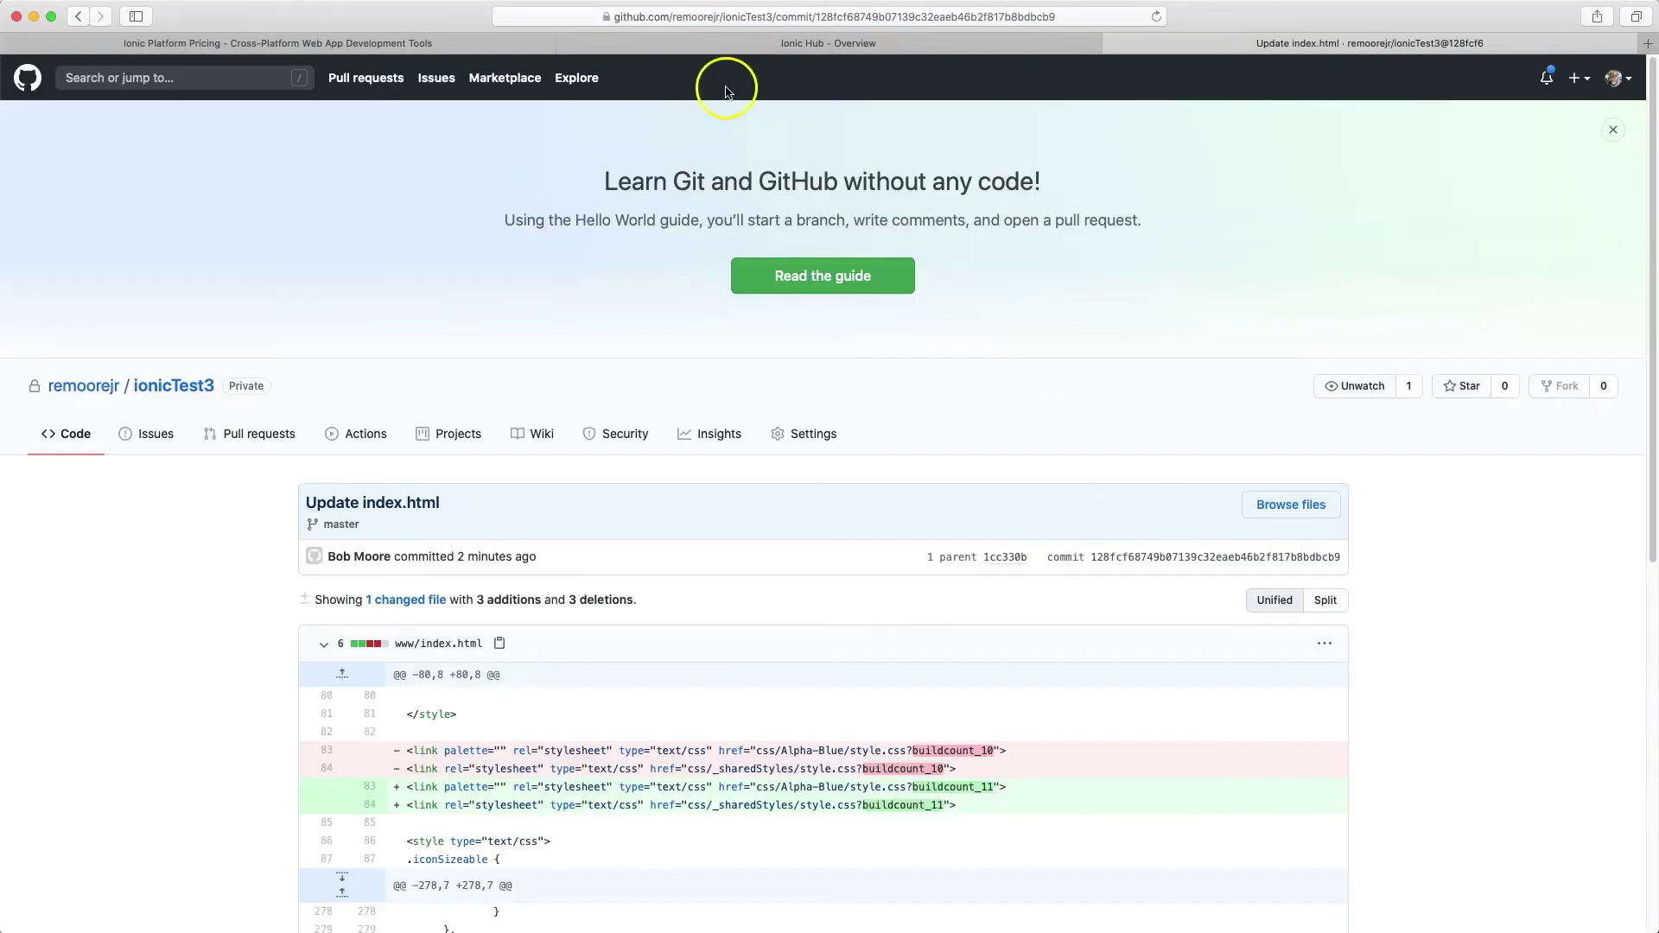
{"action": "scroll", "coordinate": [816, 646], "scroll_direction": "down", "scroll_amount": 3}
{"action": "scroll", "coordinate": [920, 293], "scroll_direction": "up", "scroll_amount": 3}
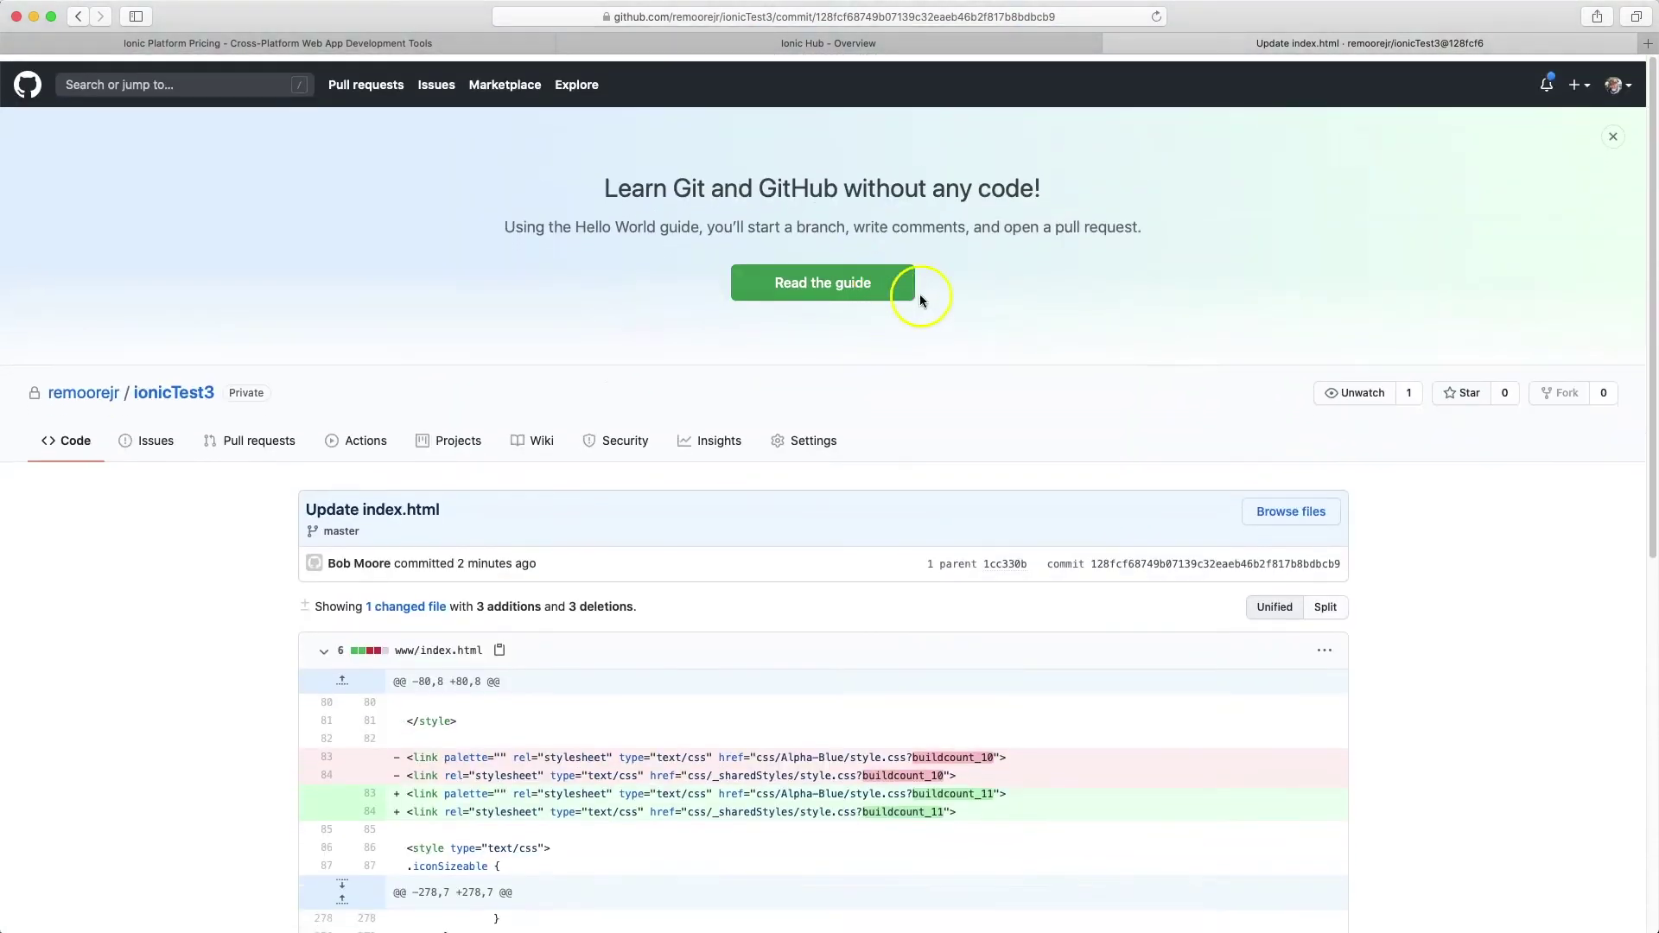
{"action": "left_click", "coordinate": [760, 42]}
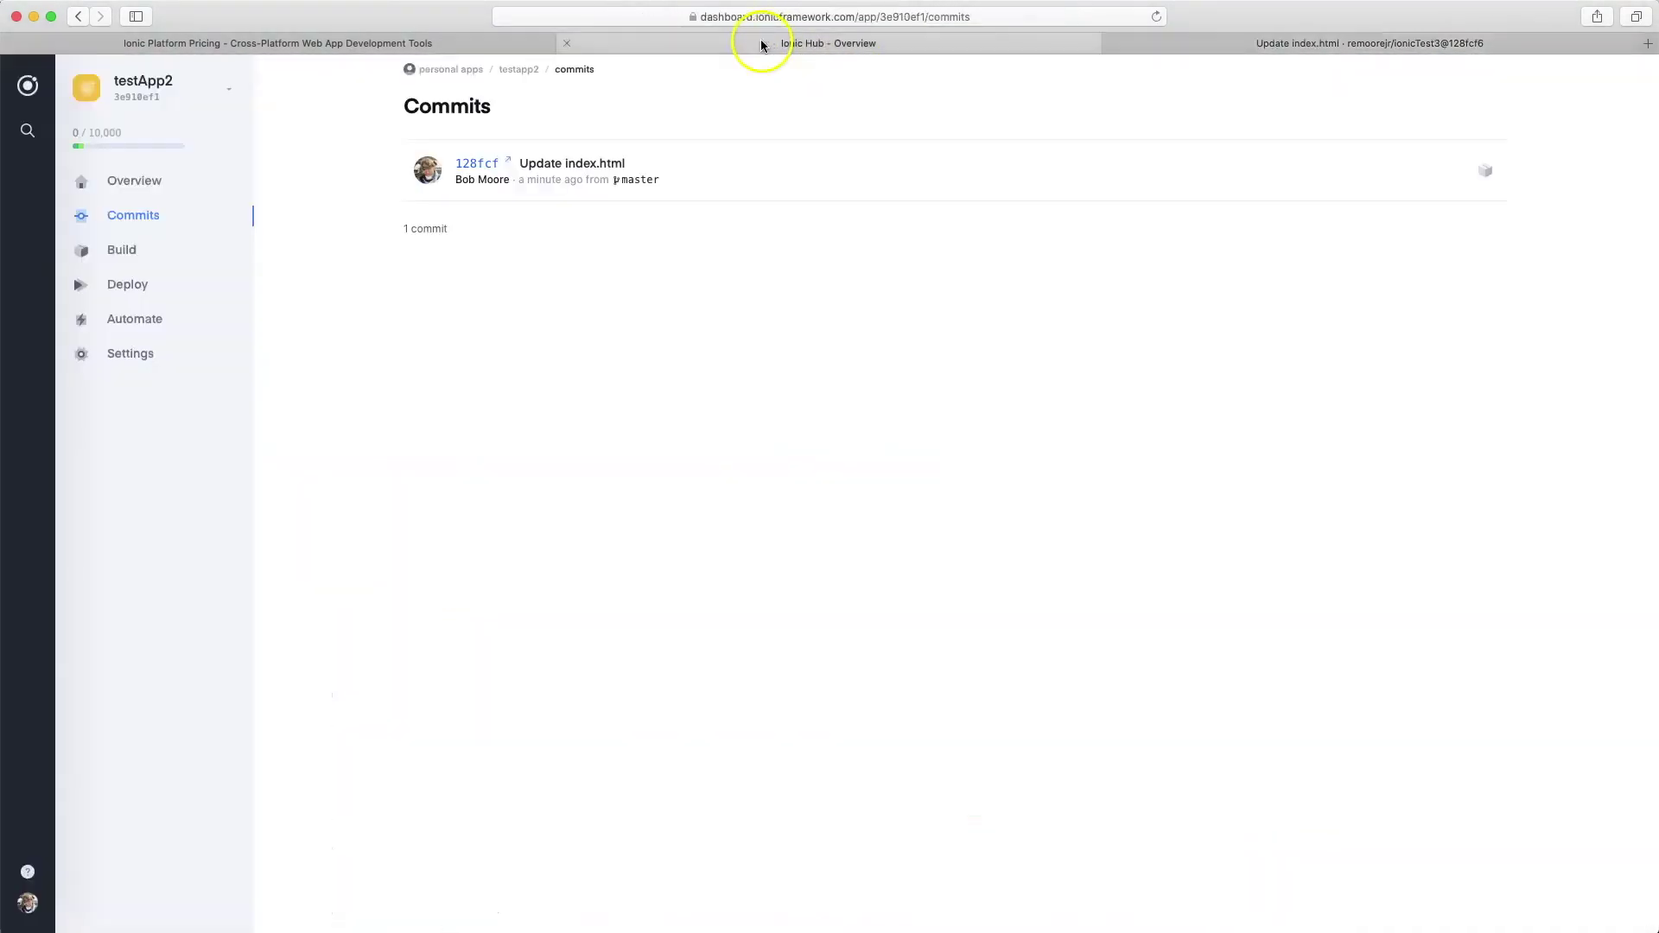
From the new build for the "Update index.html" commit, create a security profile named rem_development with type Development.
{"action": "left_click", "coordinate": [1486, 177]}
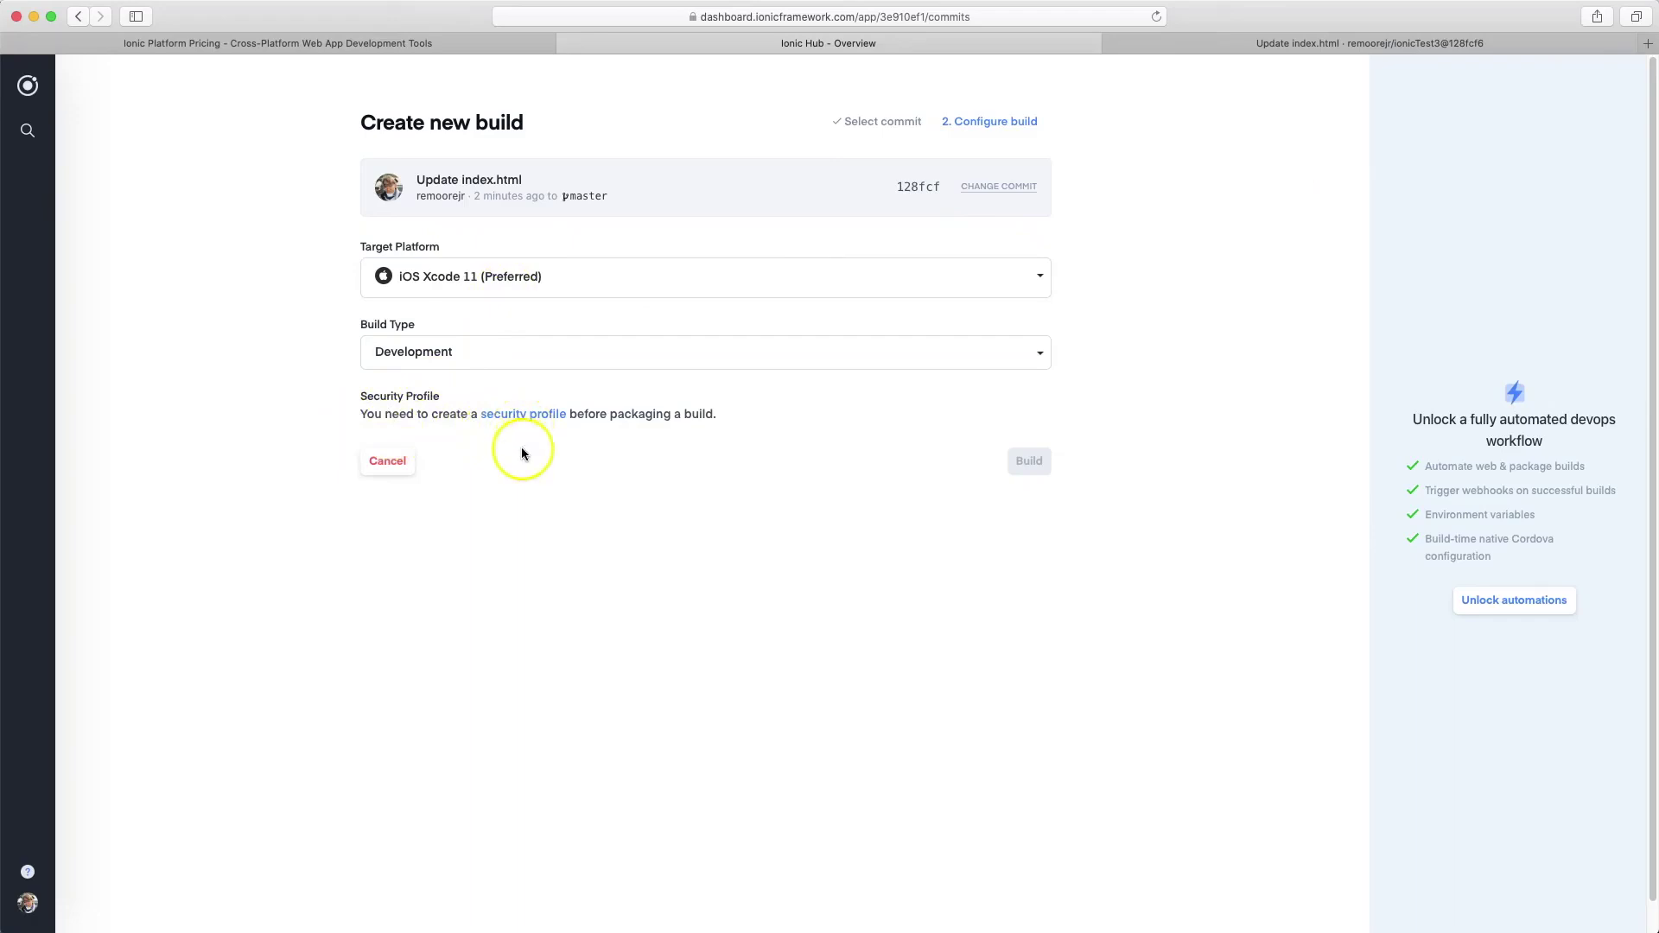
{"action": "left_click", "coordinate": [549, 420]}
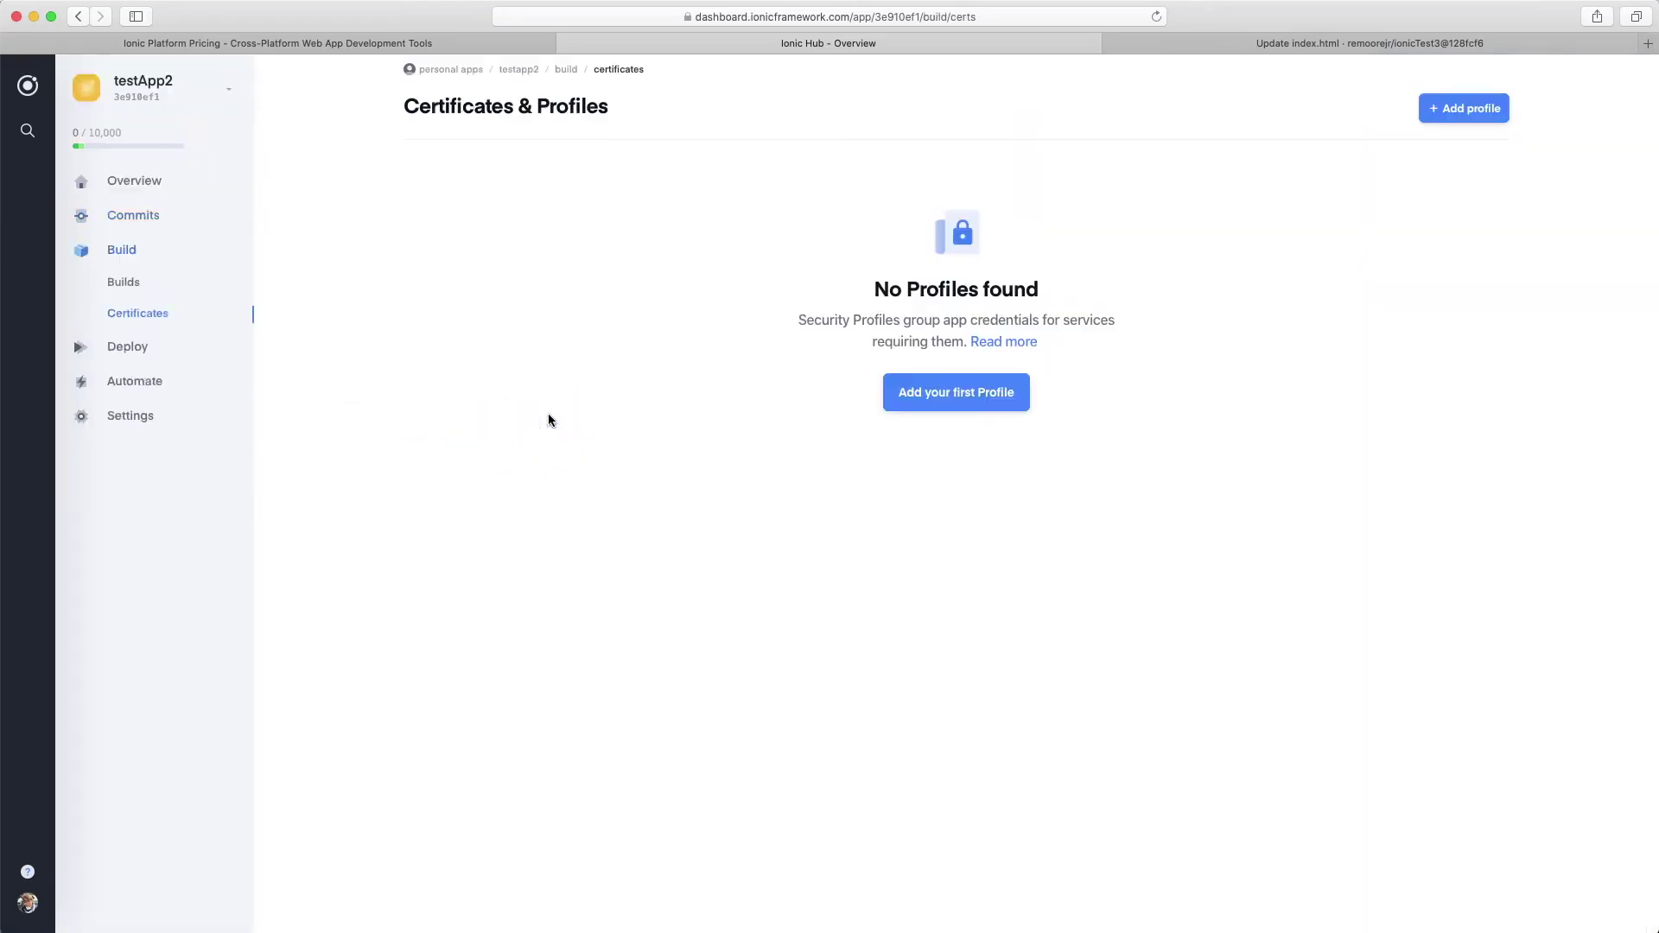
{"action": "left_click", "coordinate": [998, 393]}
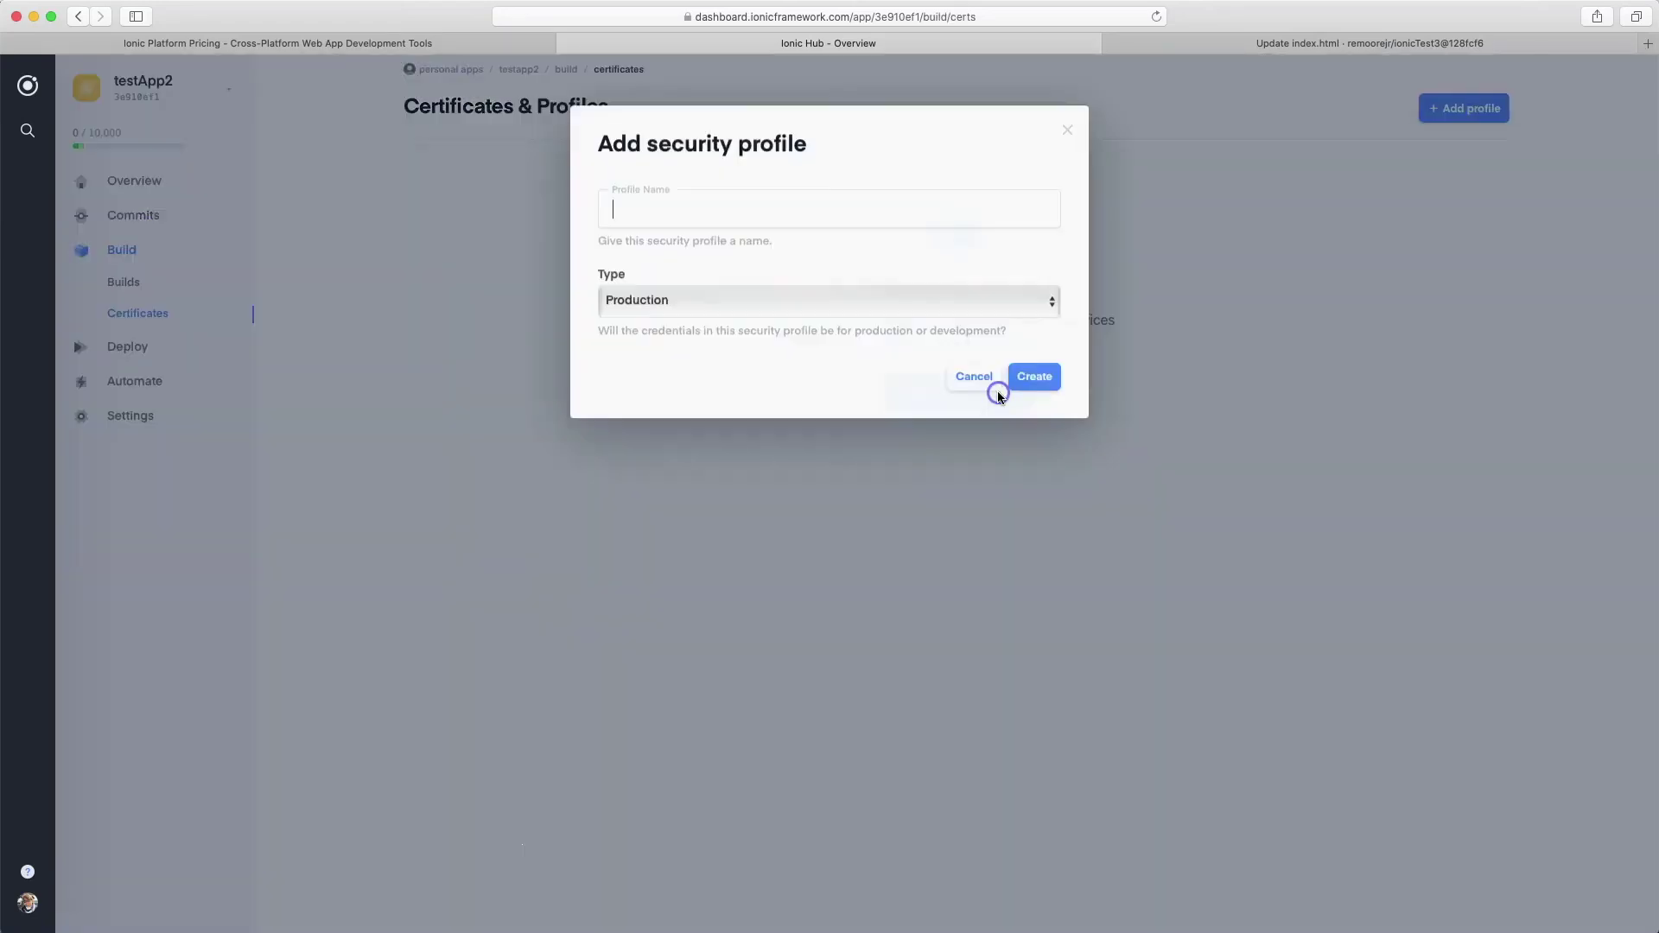
{"action": "type", "text": "rem_development"}
{"action": "left_click", "coordinate": [1215, 553]}
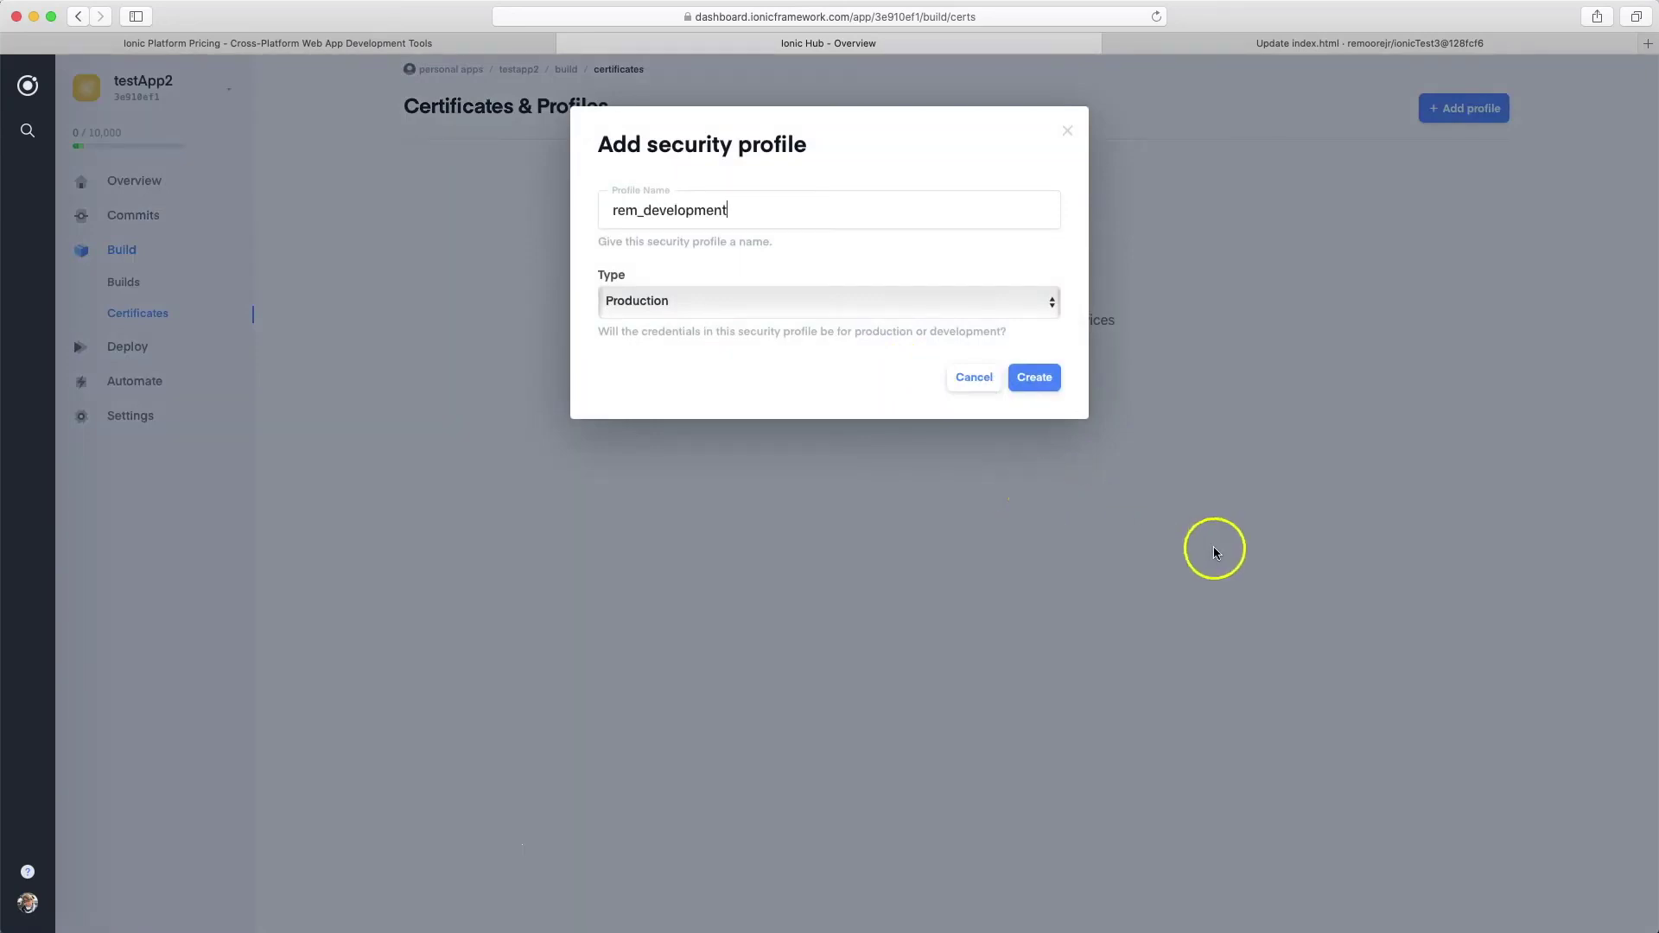
{"action": "left_click", "coordinate": [1052, 301]}
{"action": "left_click", "coordinate": [1003, 320]}
{"action": "left_click", "coordinate": [1035, 378]}
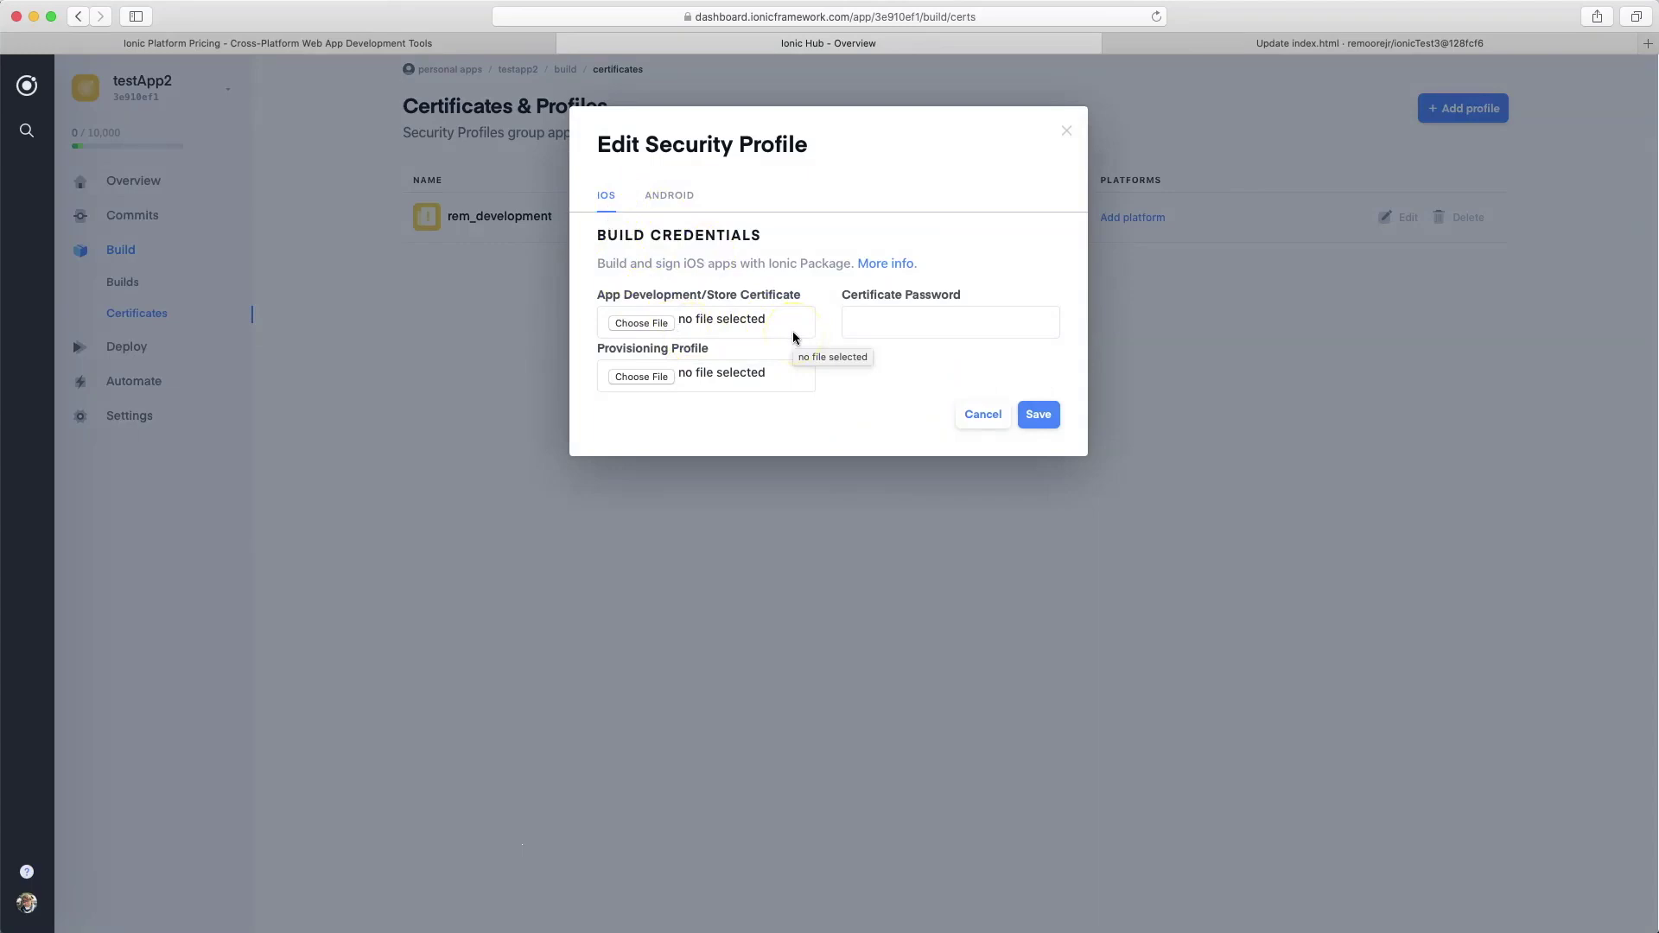
Attach Certificates.p12 as the profile's iOS App Development/Store certificate and fill in the certificate password.
{"action": "left_click", "coordinate": [786, 382]}
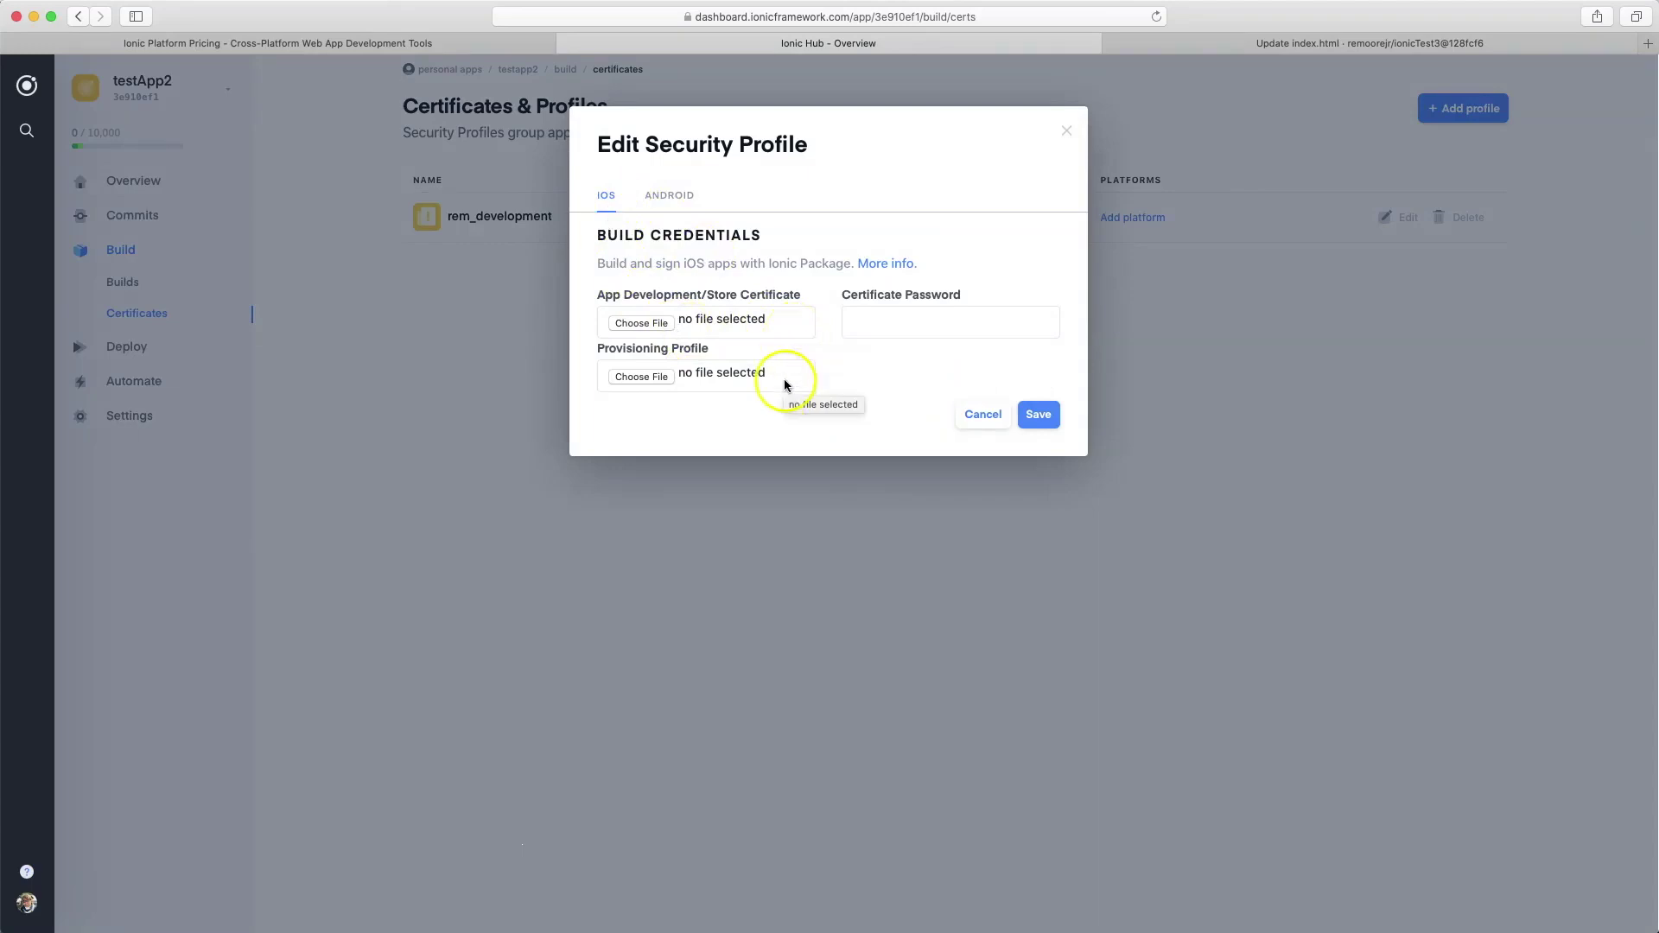
{"action": "left_click", "coordinate": [966, 319]}
{"action": "left_click", "coordinate": [652, 325]}
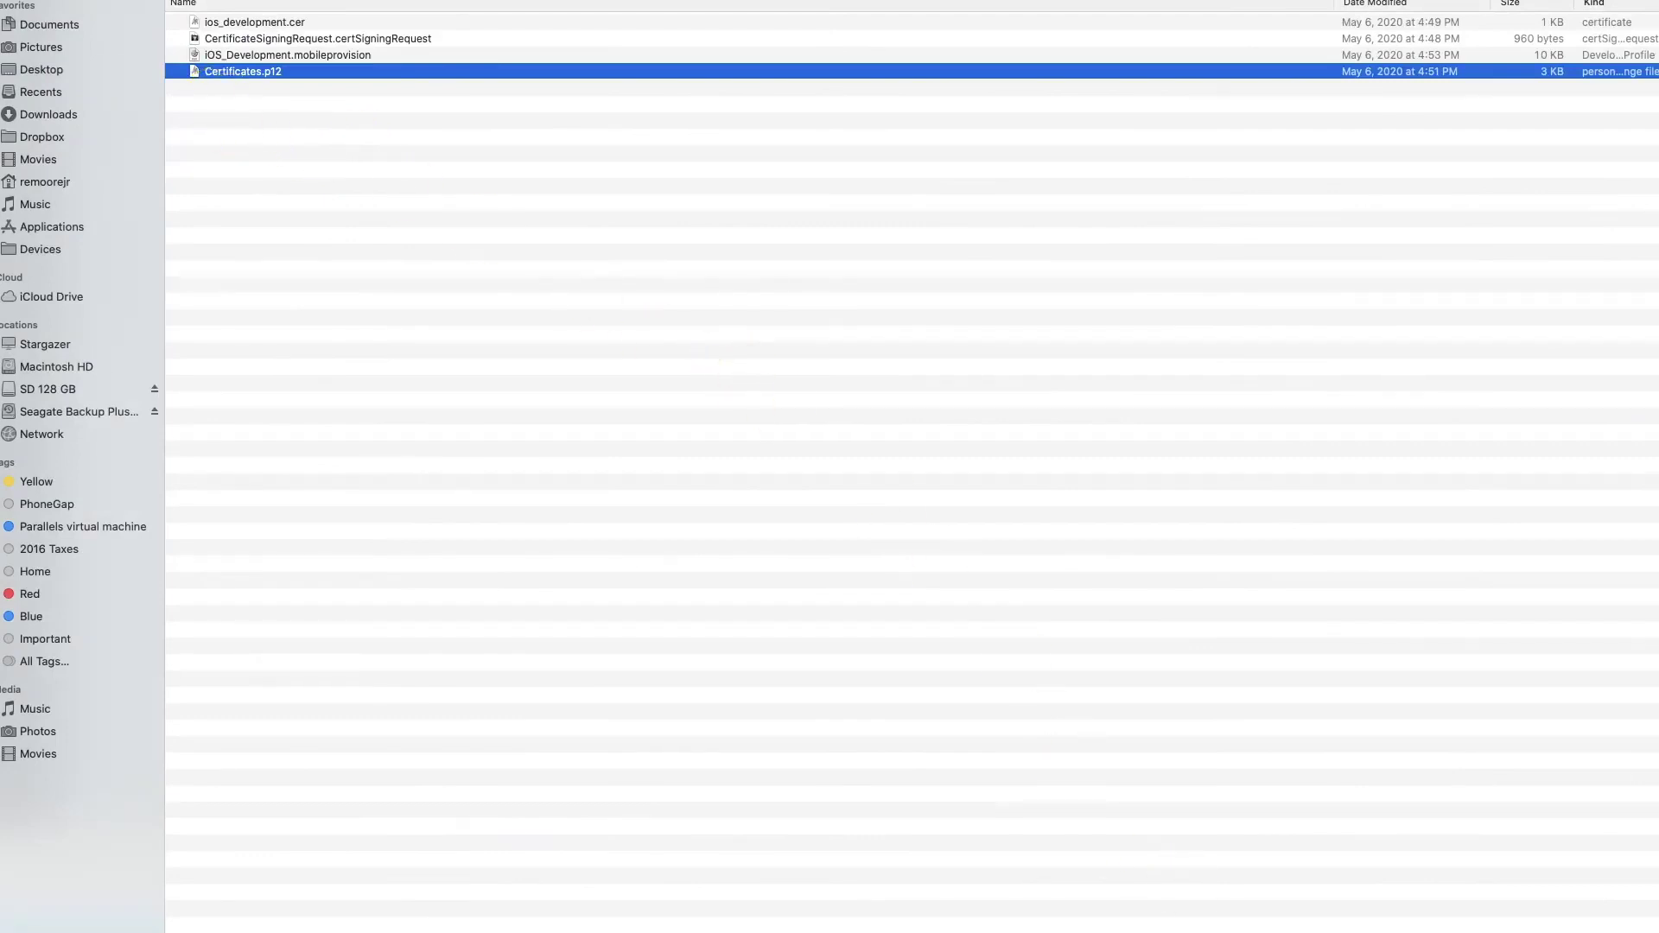
{"action": "key", "text": "Return"}
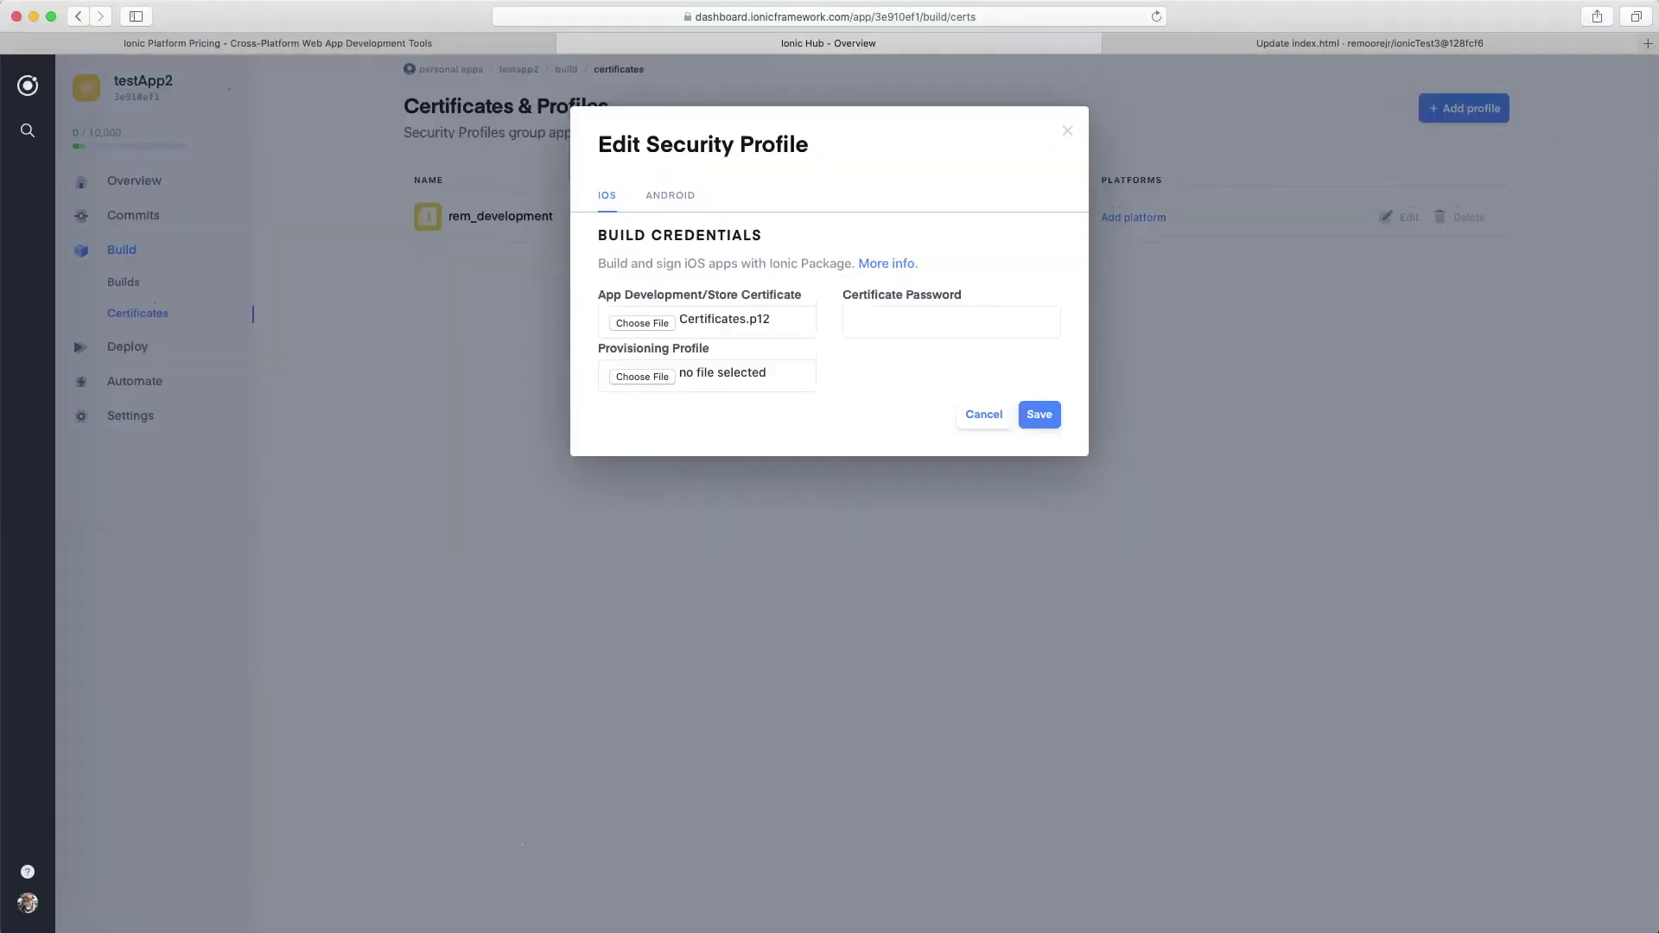
{"action": "left_click", "coordinate": [924, 324]}
{"action": "key", "text": "super+v"}
Attach iOS_Development.mobileprovision as the provisioning profile and save the rem_development security profile.
{"action": "left_click", "coordinate": [682, 421]}
{"action": "left_click", "coordinate": [652, 378]}
{"action": "left_click", "coordinate": [331, 57]}
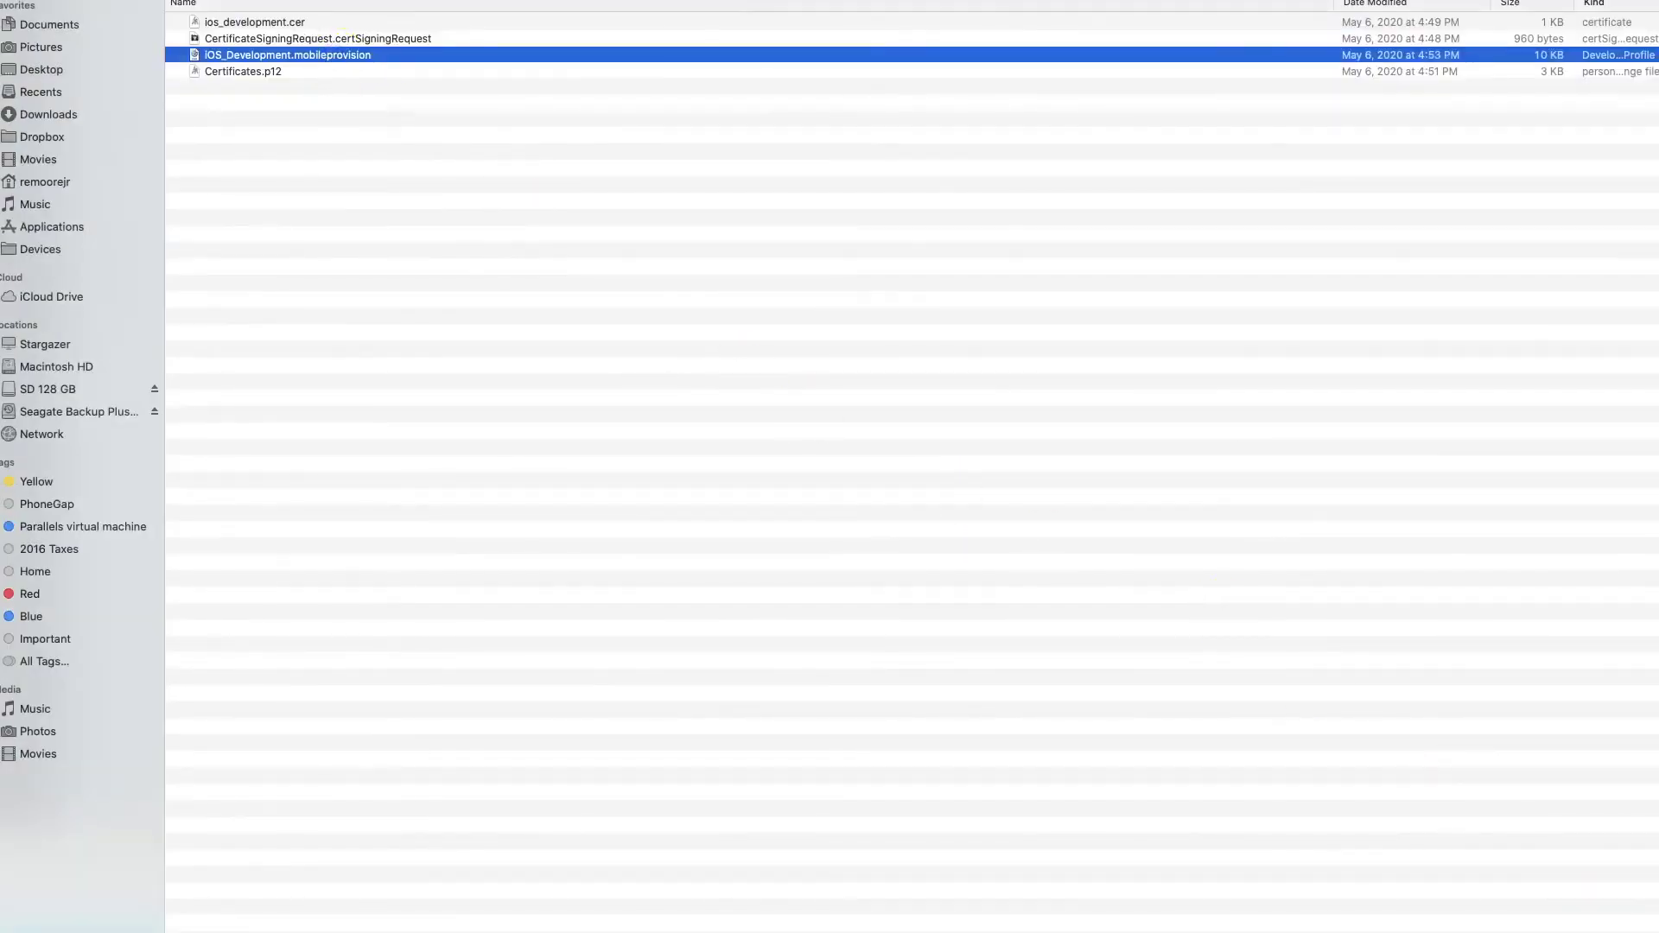
{"action": "left_click", "coordinate": [1616, 930]}
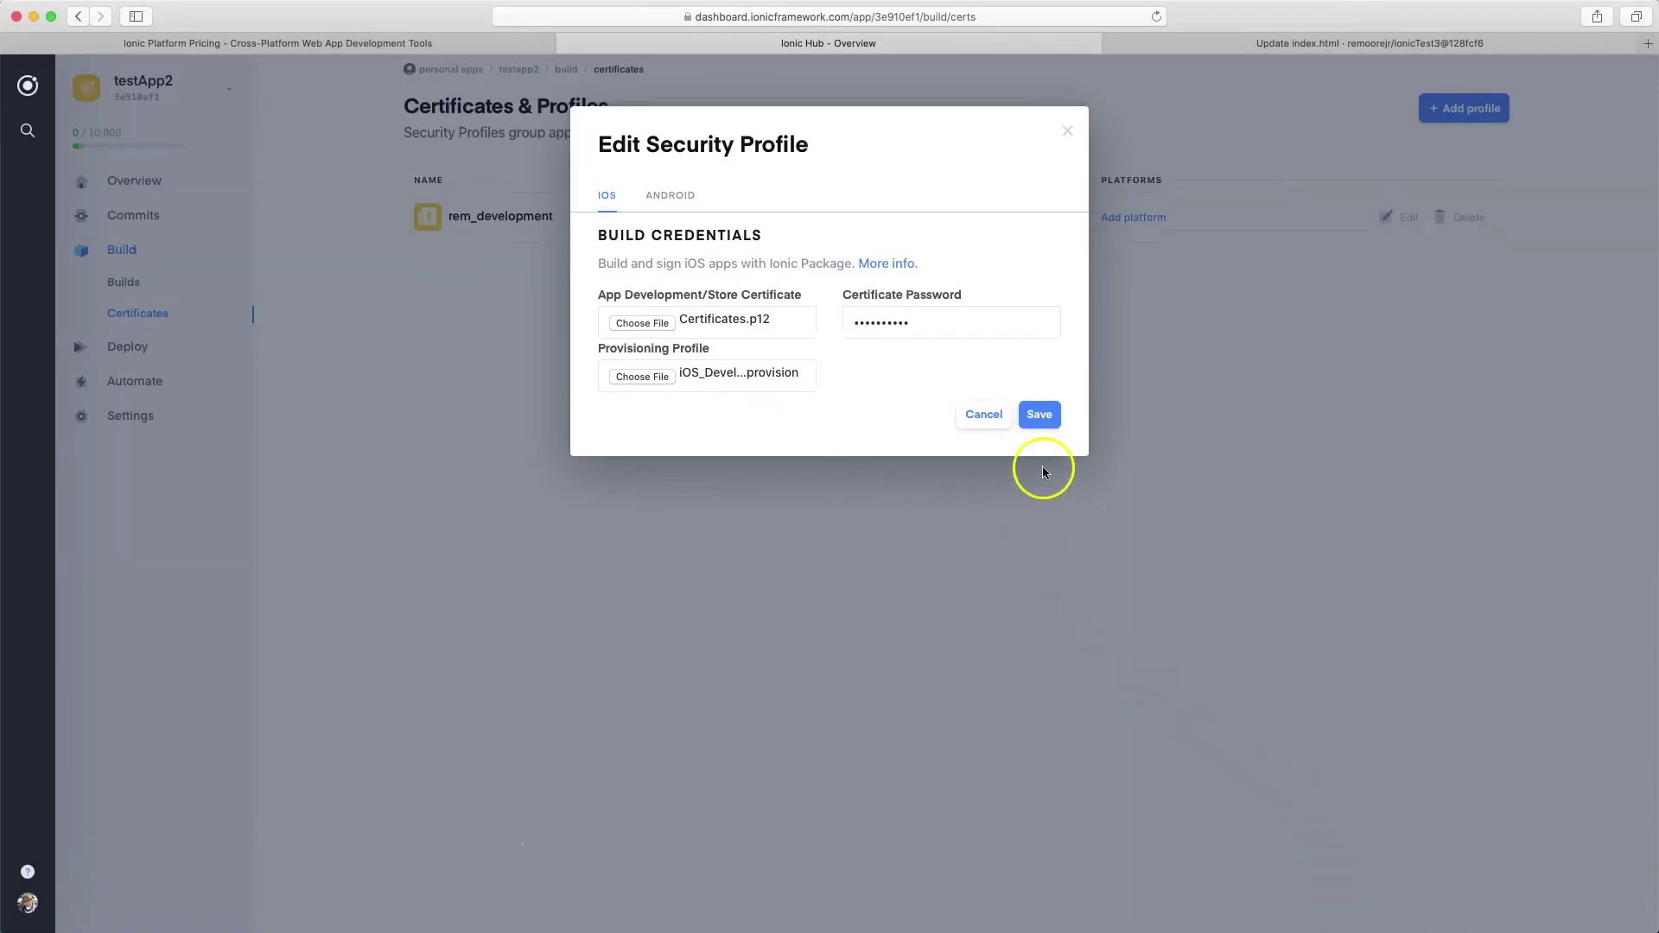
{"action": "left_click", "coordinate": [1046, 417]}
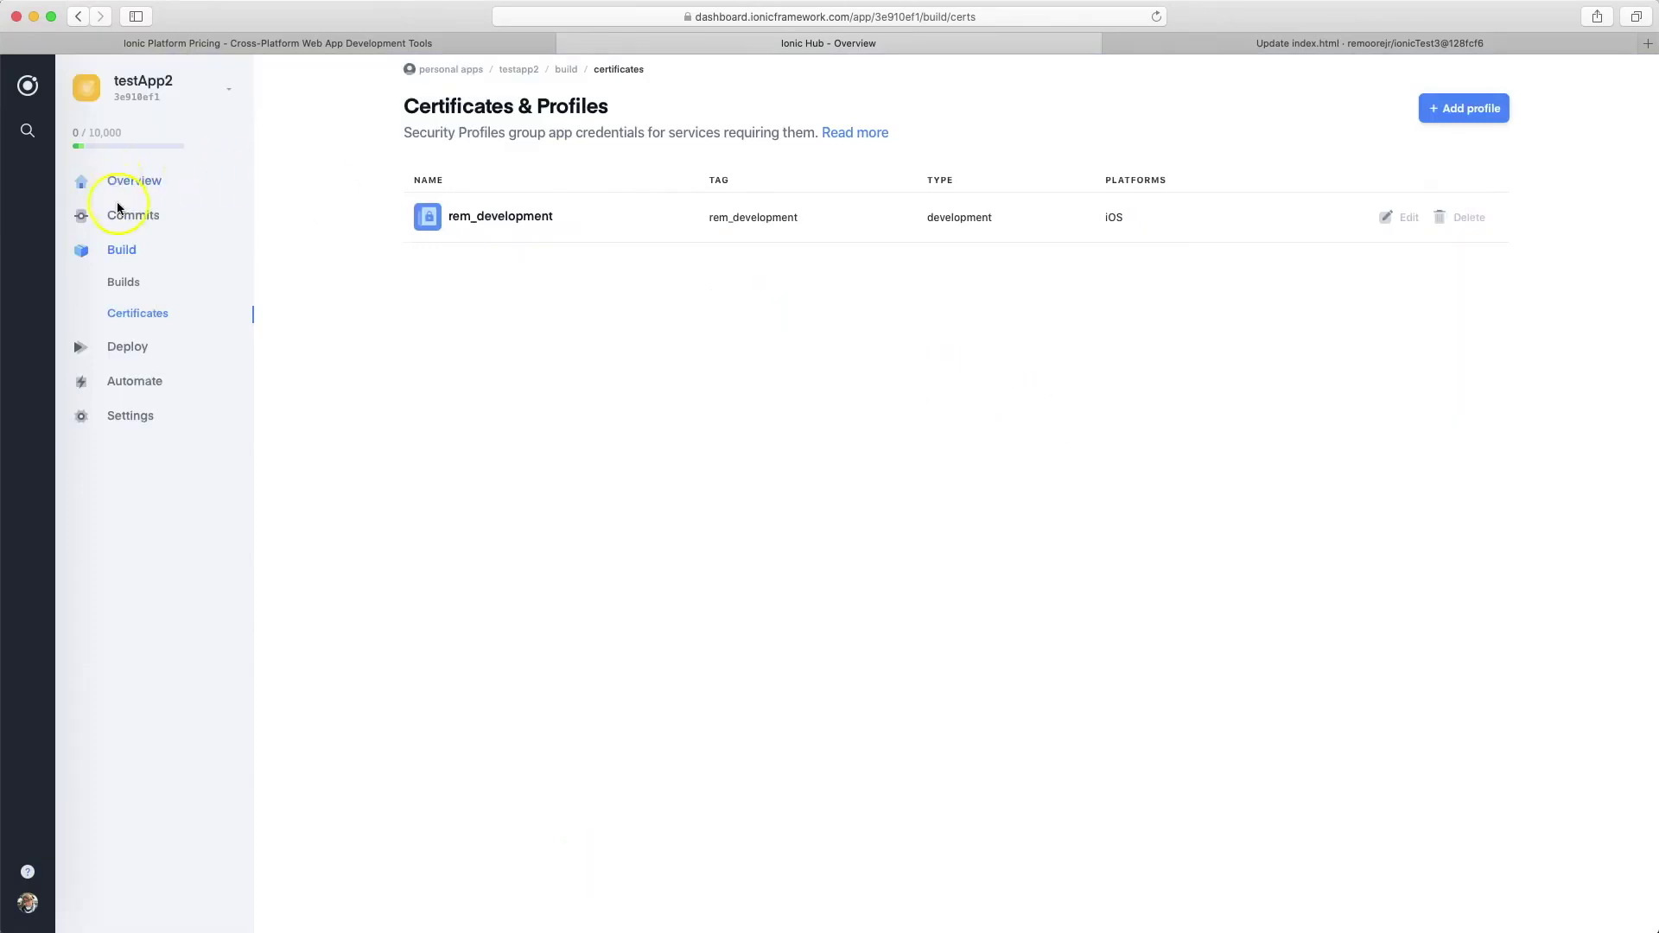
Build the "Update index.html" commit for iOS Xcode 11 as a Development build with the rem_development security profile.
{"action": "left_click", "coordinate": [141, 224]}
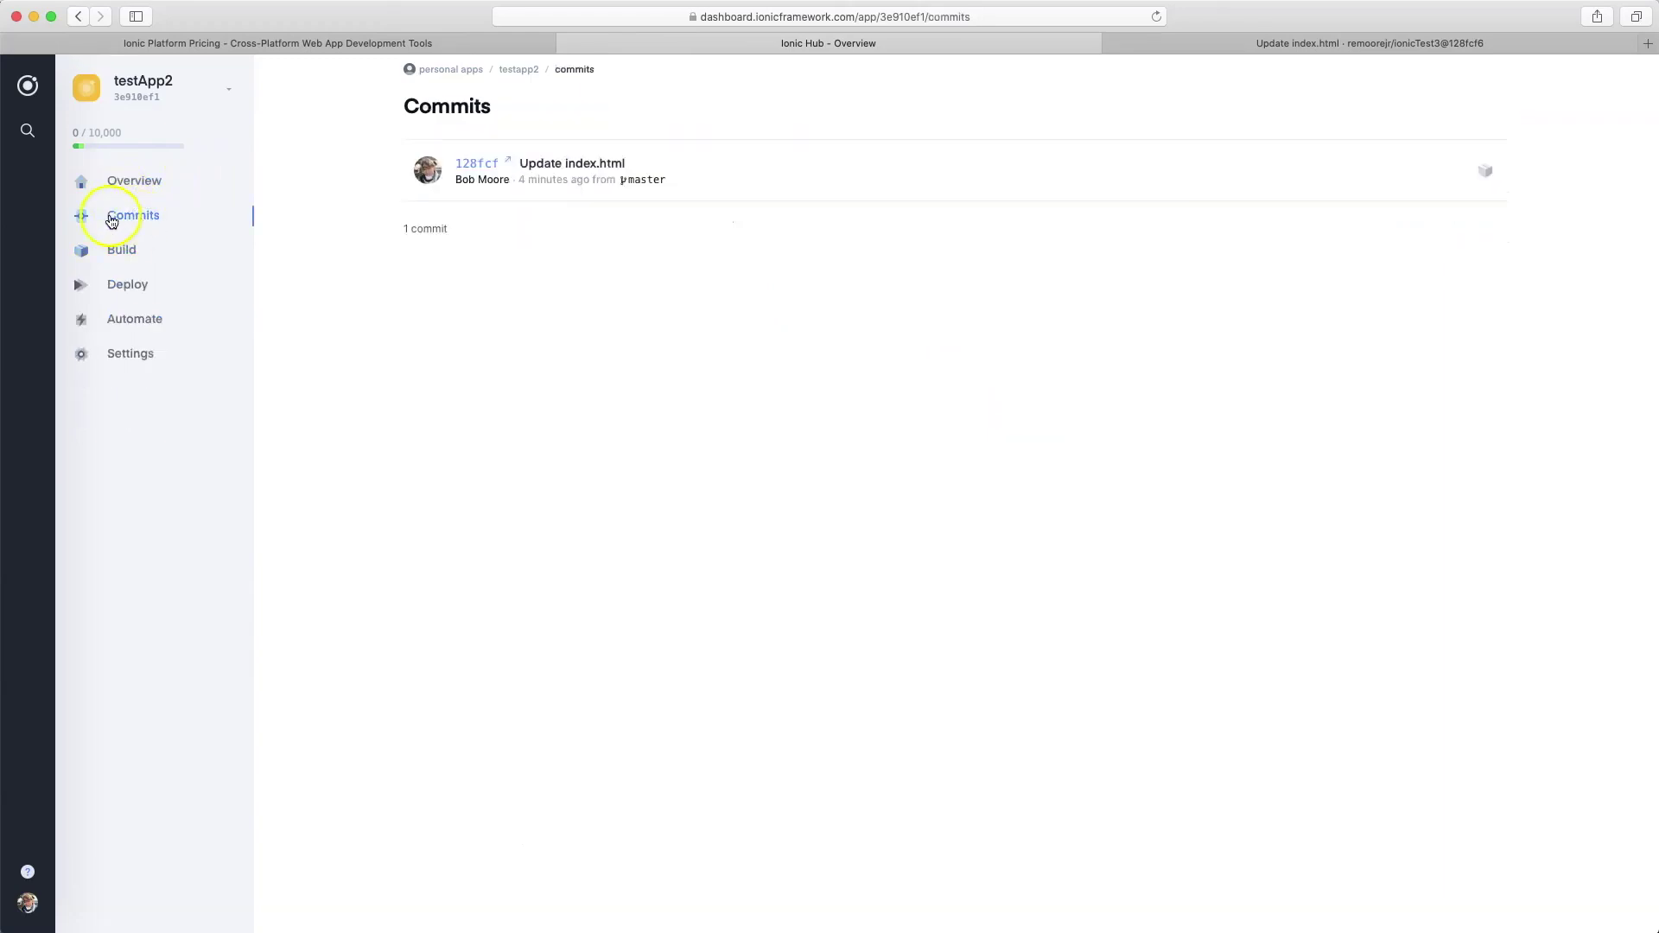
{"action": "left_click", "coordinate": [1476, 173]}
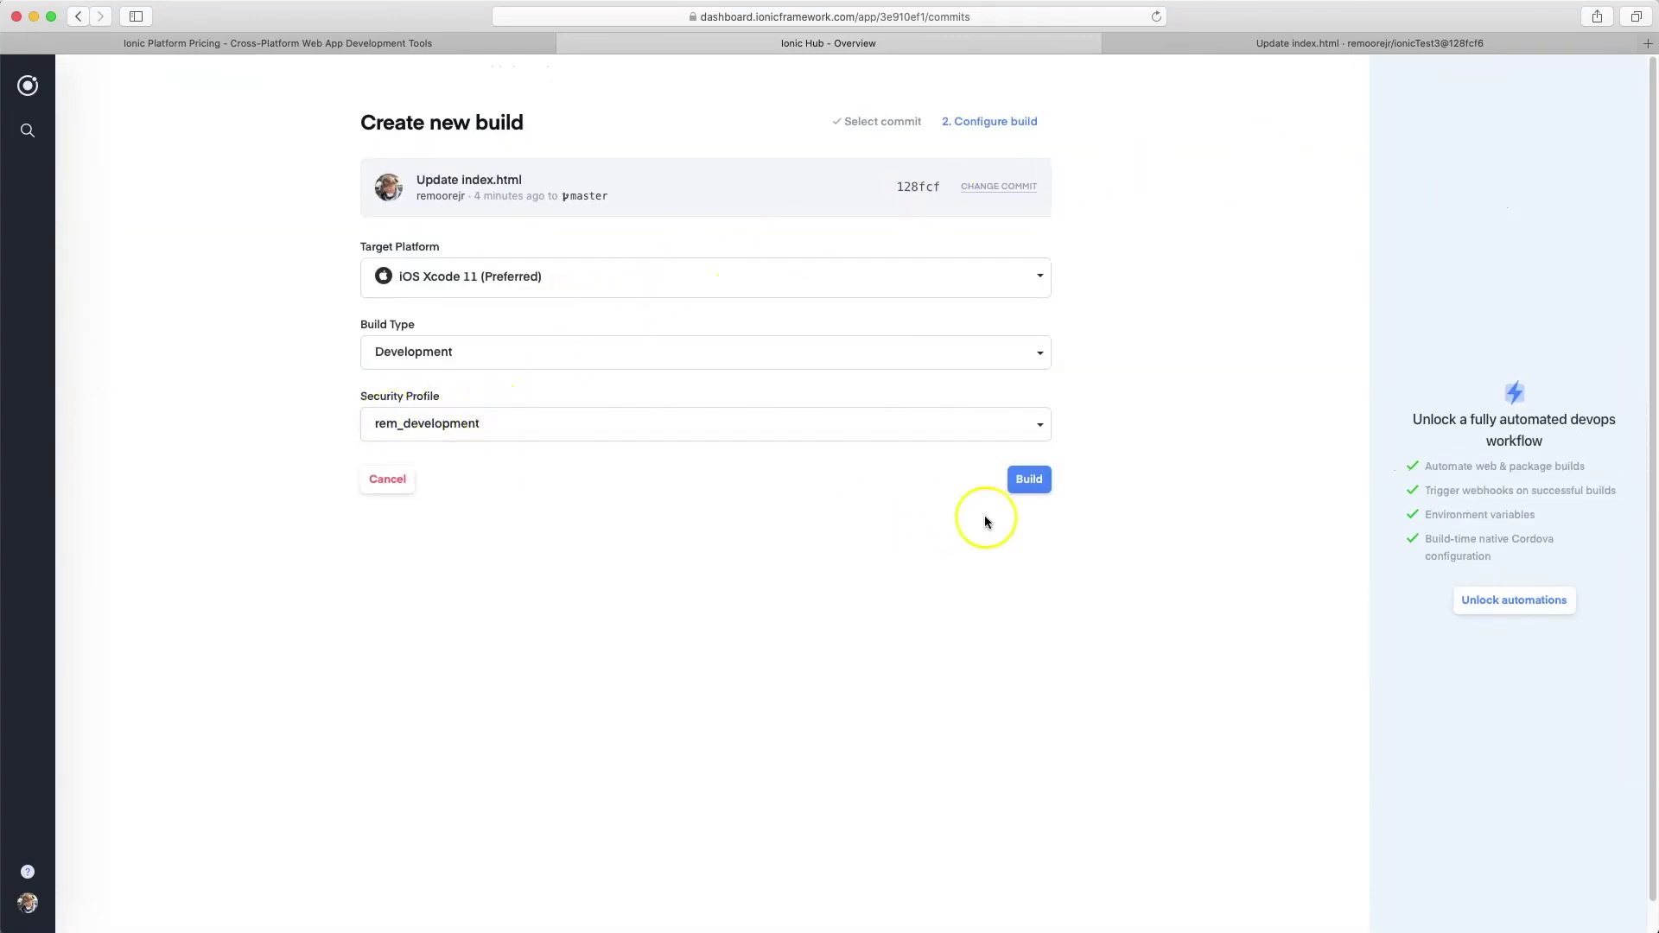
{"action": "left_click", "coordinate": [1050, 492]}
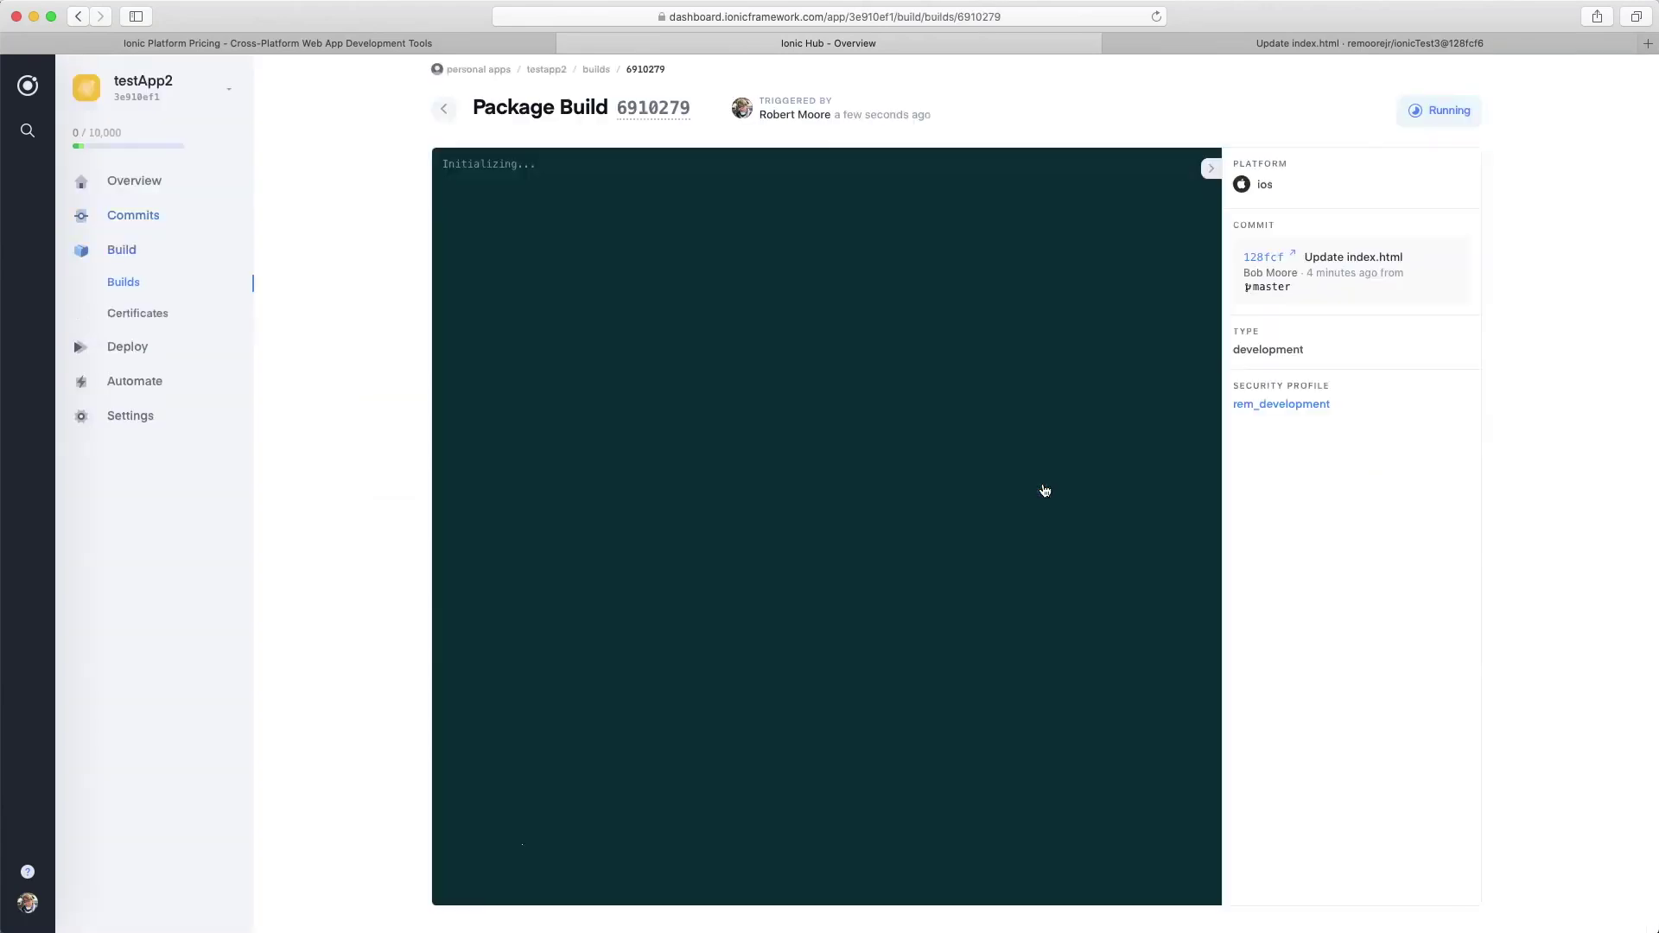
Review the package build log and download the testapp2-master-128fcf-development.ipa artifact.
{"action": "left_click", "coordinate": [814, 501]}
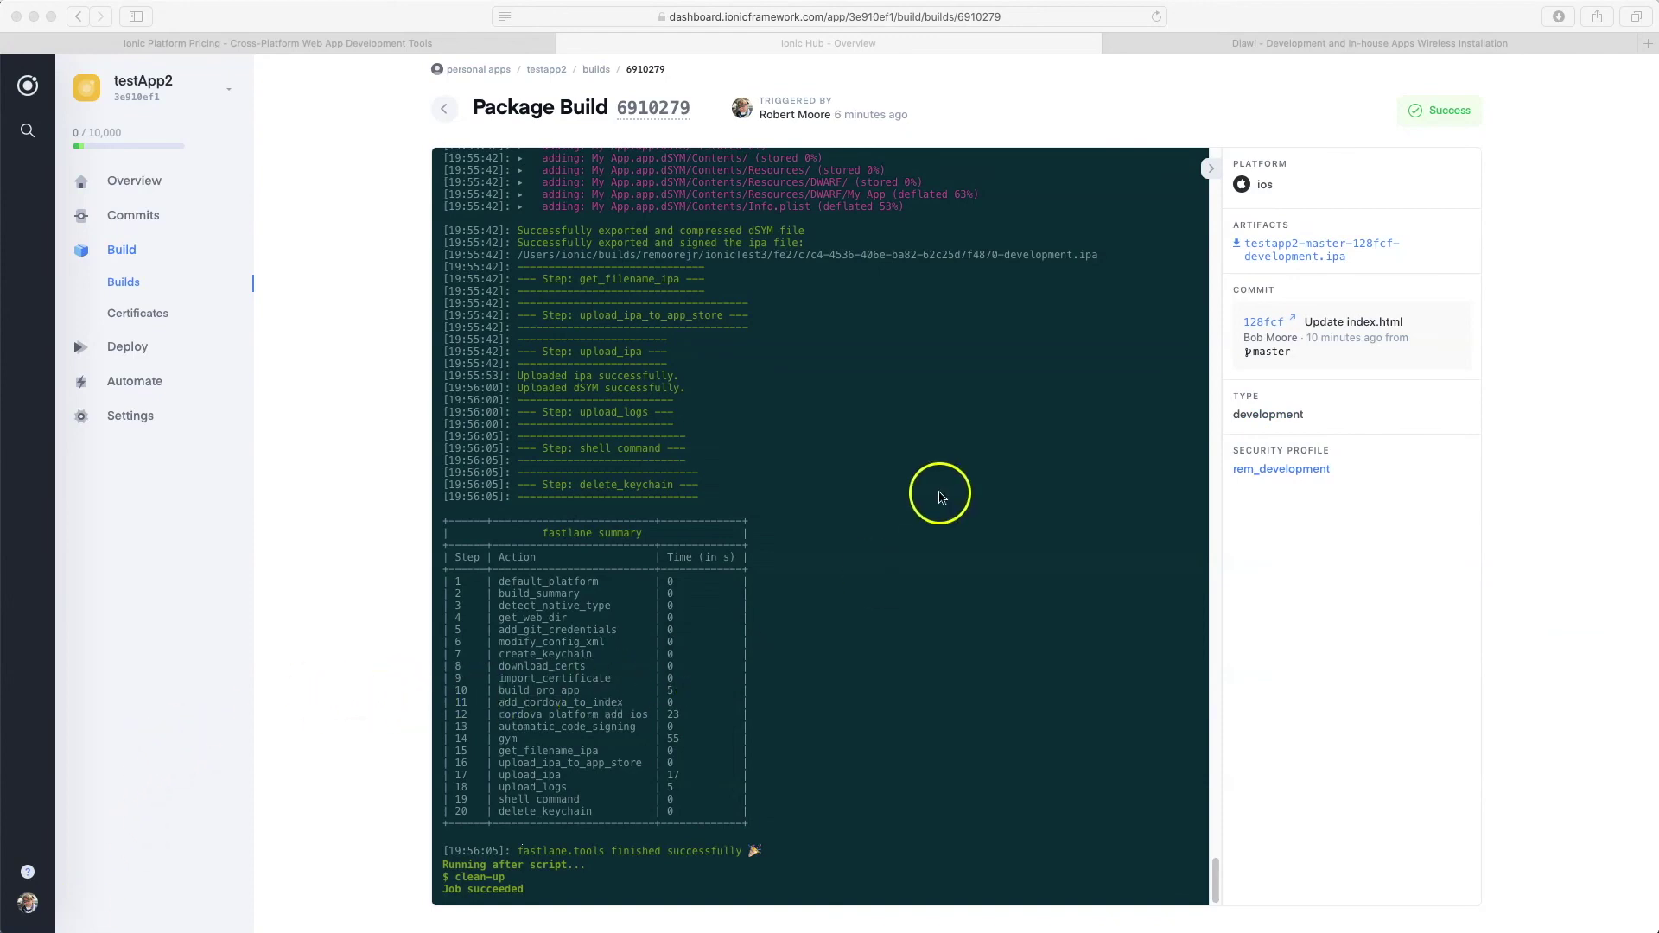
{"action": "scroll", "coordinate": [940, 488], "scroll_direction": "up", "scroll_amount": 15}
{"action": "scroll", "coordinate": [916, 629], "scroll_direction": "up", "scroll_amount": 15}
{"action": "scroll", "coordinate": [918, 629], "scroll_direction": "down", "scroll_amount": 20}
{"action": "left_click", "coordinate": [1279, 250]}
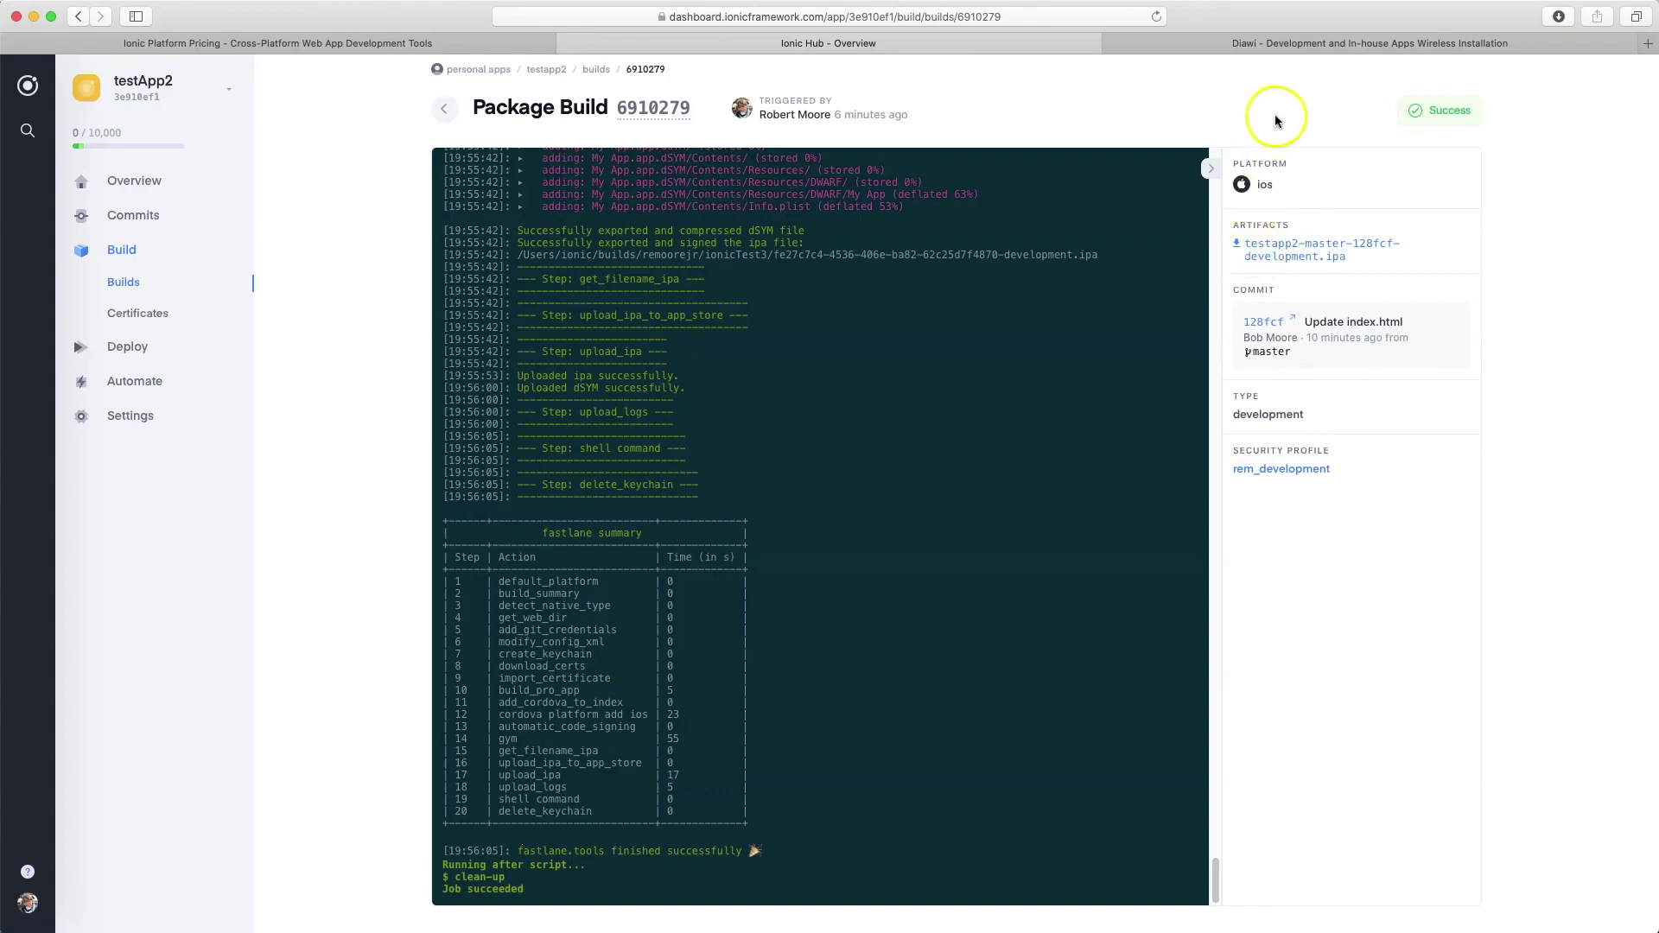
Switch to Diawi, reload the upload page, add the ionic-appflow-alpha-inappbrowser-master-325bf2 development app file and send it.
{"action": "left_click", "coordinate": [1324, 45]}
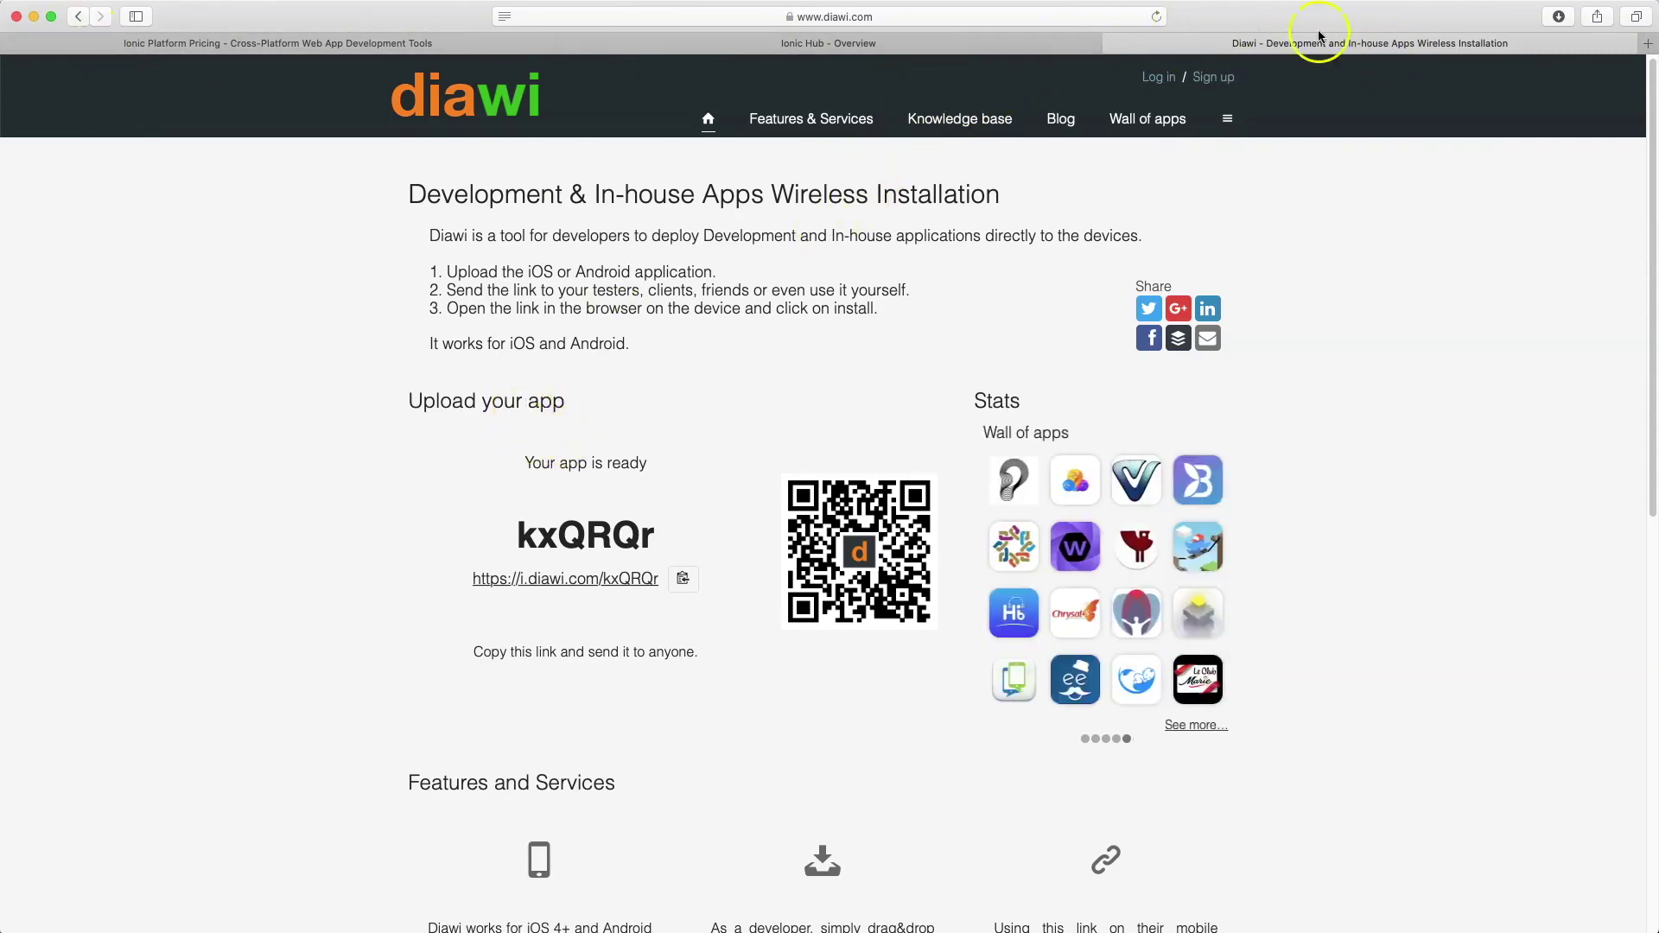
{"action": "left_click", "coordinate": [1157, 17]}
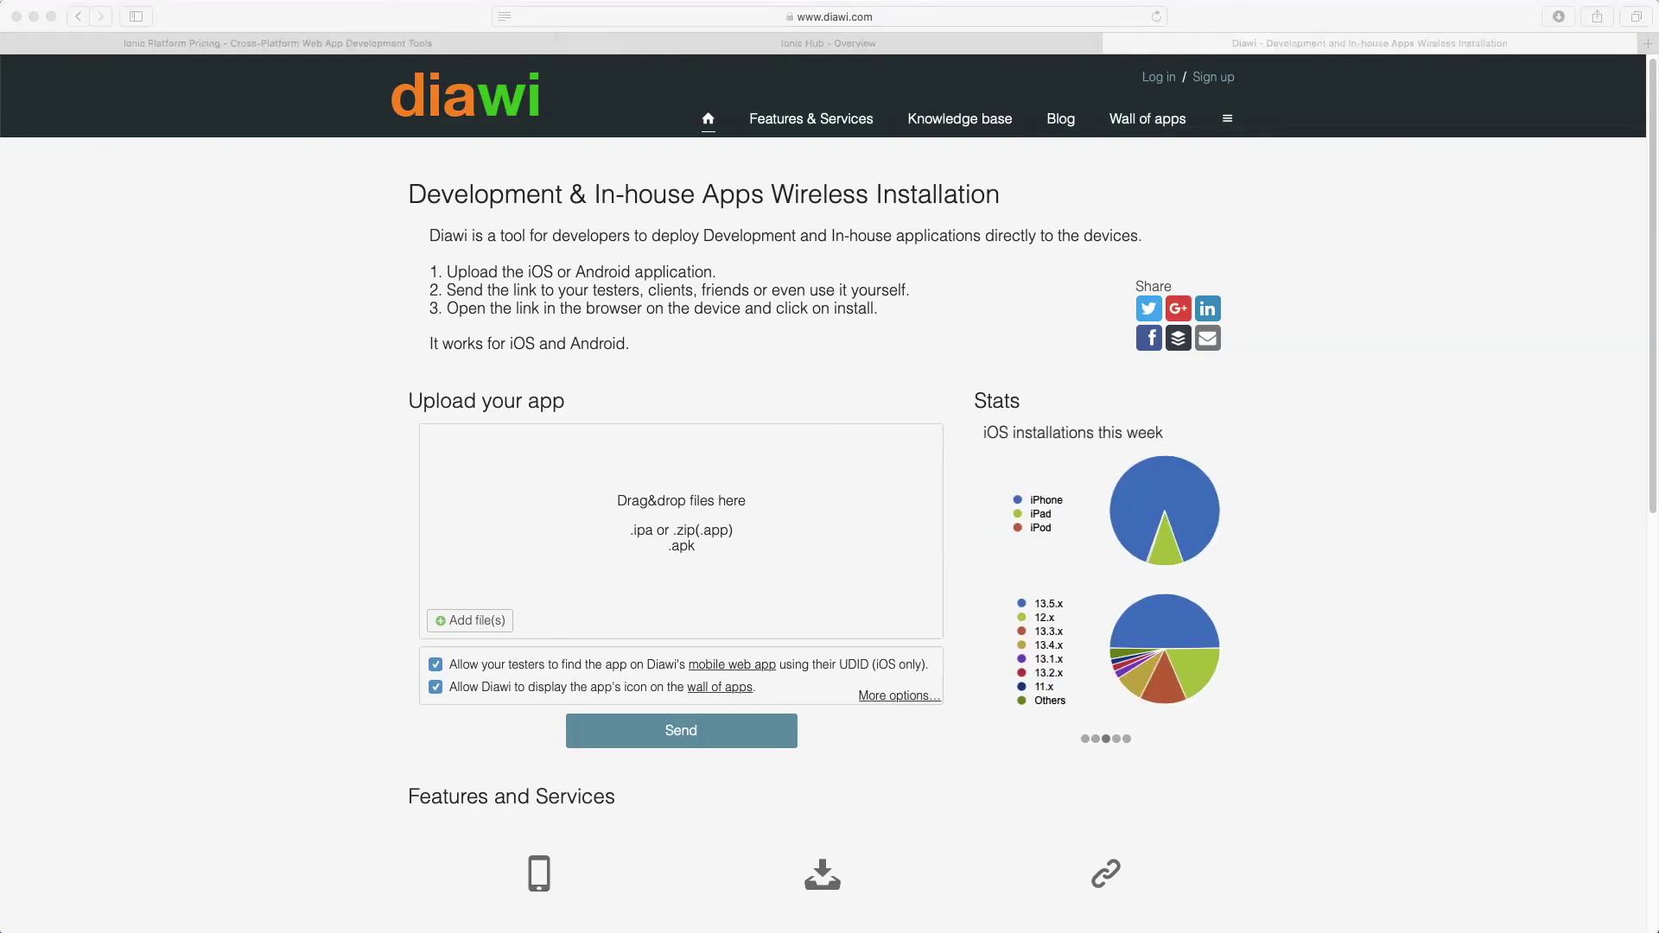
{"action": "left_click_drag", "start_coordinate": [1658, 52], "coordinate": [725, 521]}
{"action": "left_click", "coordinate": [678, 733]}
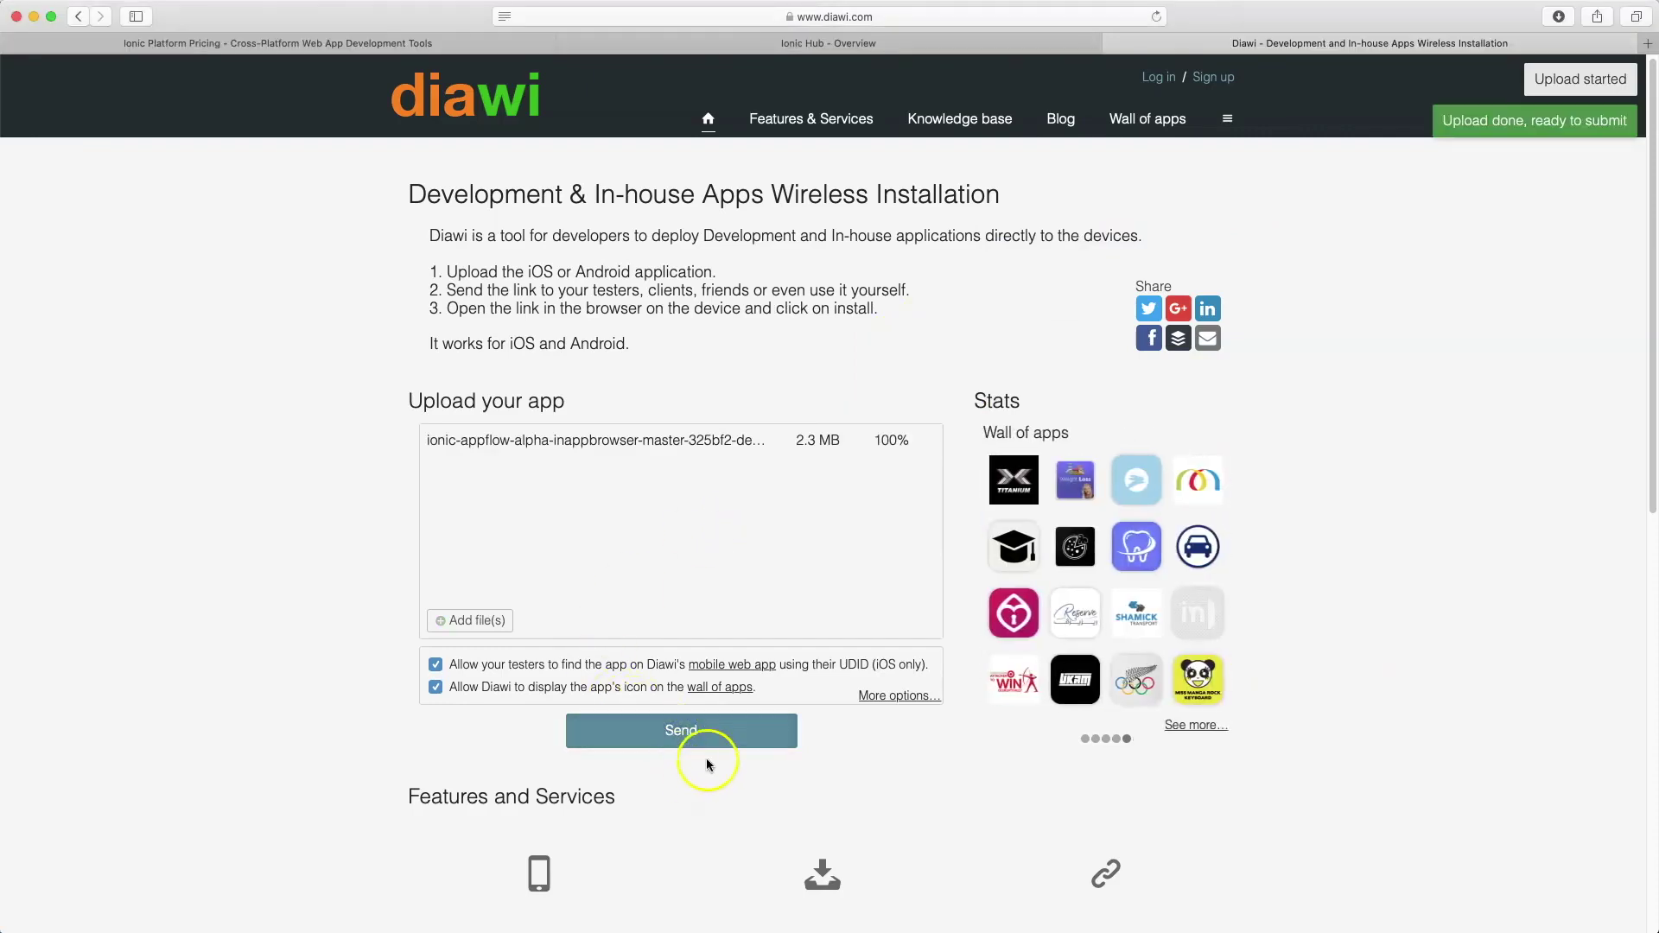
{"action": "left_click", "coordinate": [714, 741]}
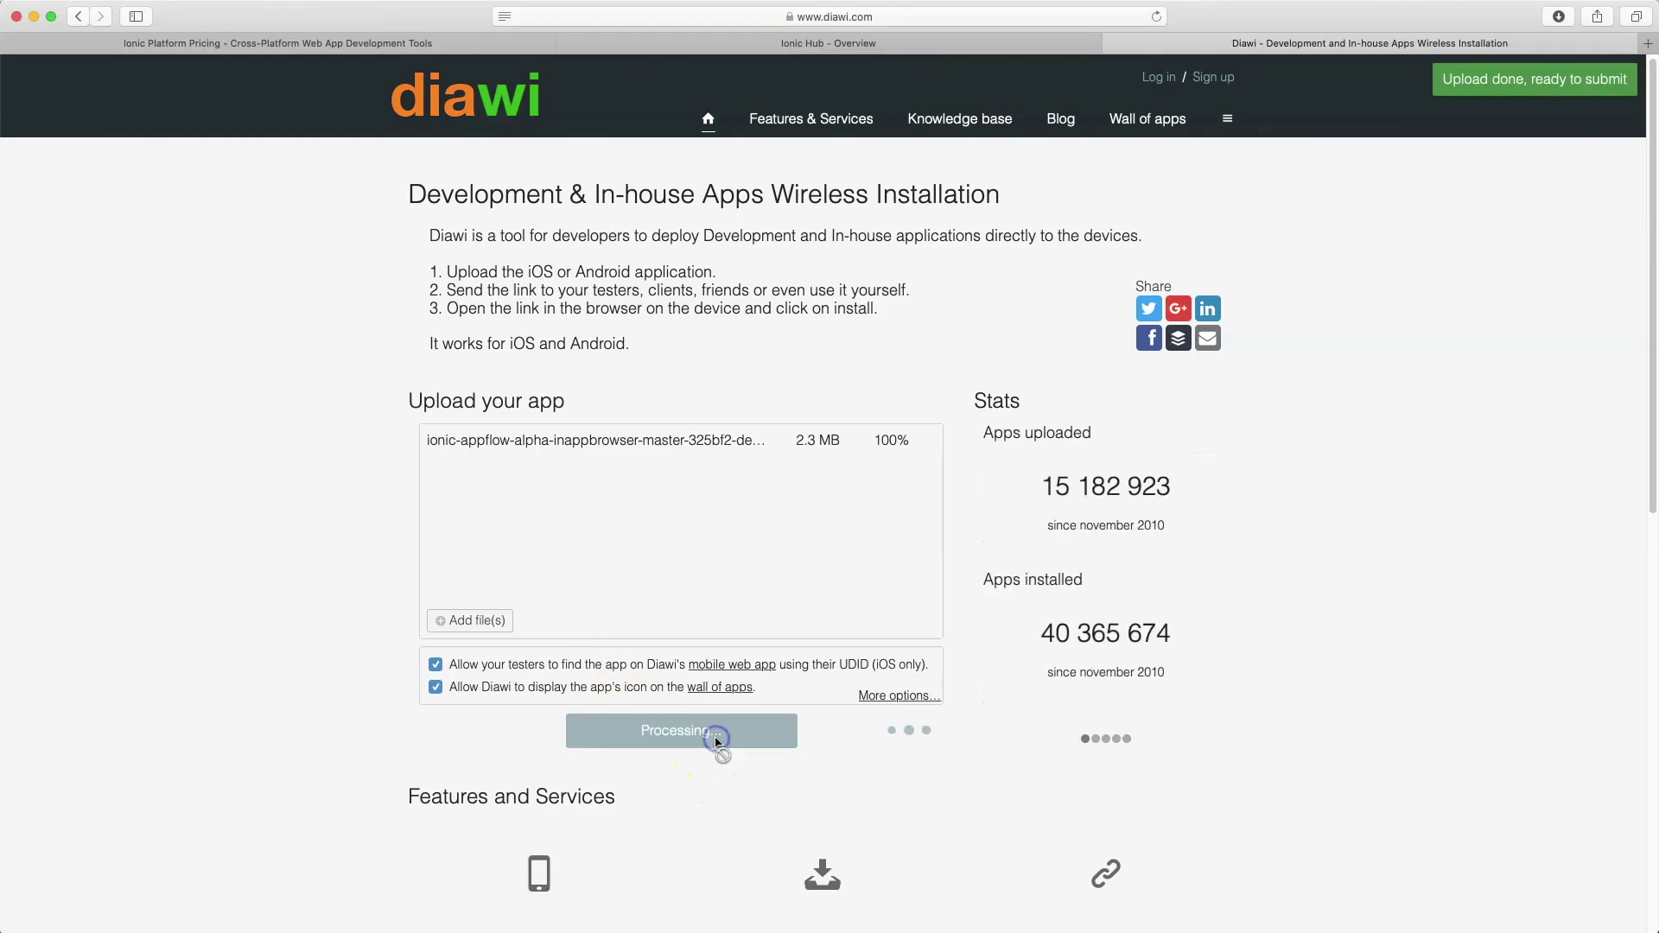